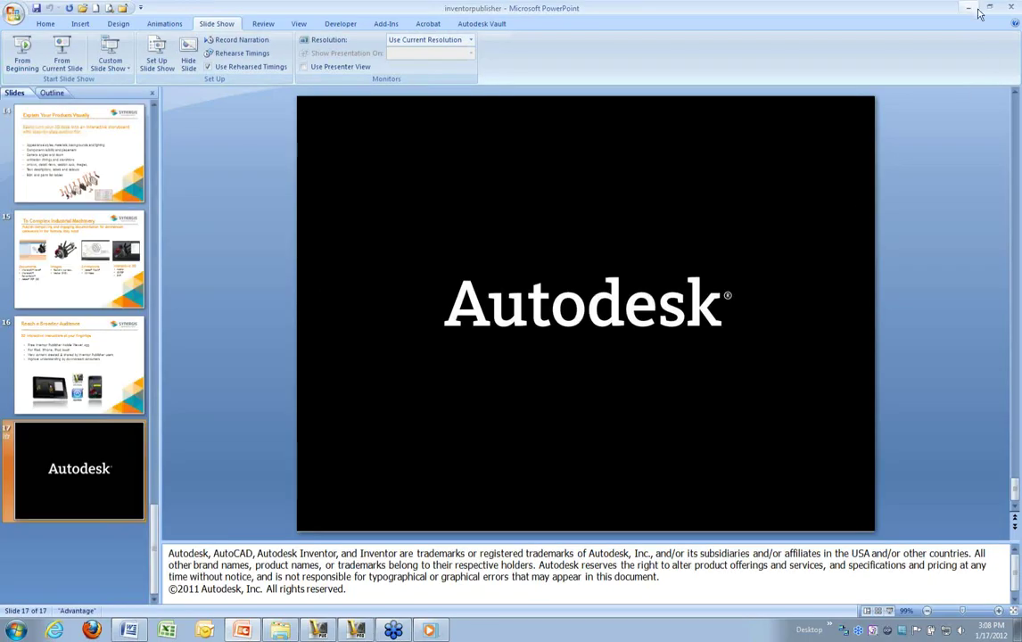
Close PowerPoint after the slide show ends on slide 17.
{"action": "left_click", "coordinate": [1009, 9]}
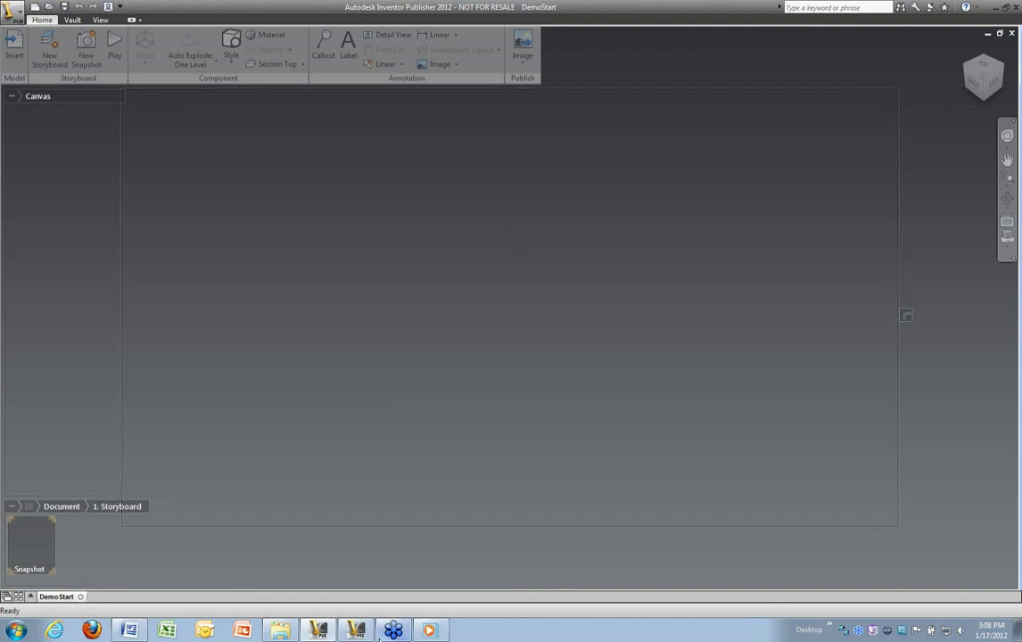
View the Crusher Attachment assembly in Inventor Professional from two orbited angles, then return to Publisher.
{"action": "left_click", "coordinate": [356, 629]}
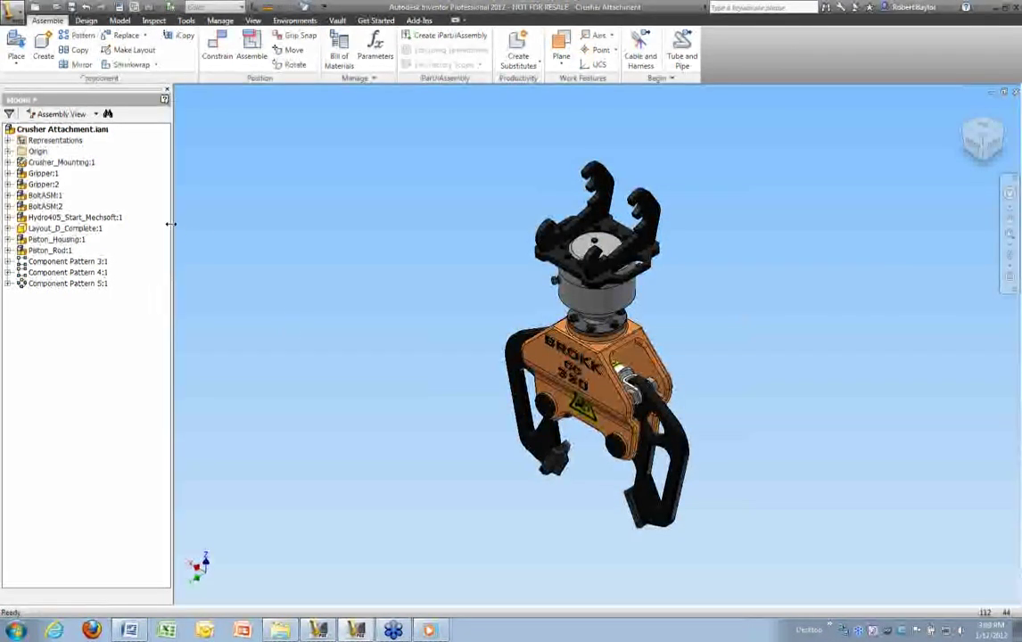
{"action": "middle_click_drag", "start_coordinate": [176, 231], "coordinate": [80, 140], "text": "shift"}
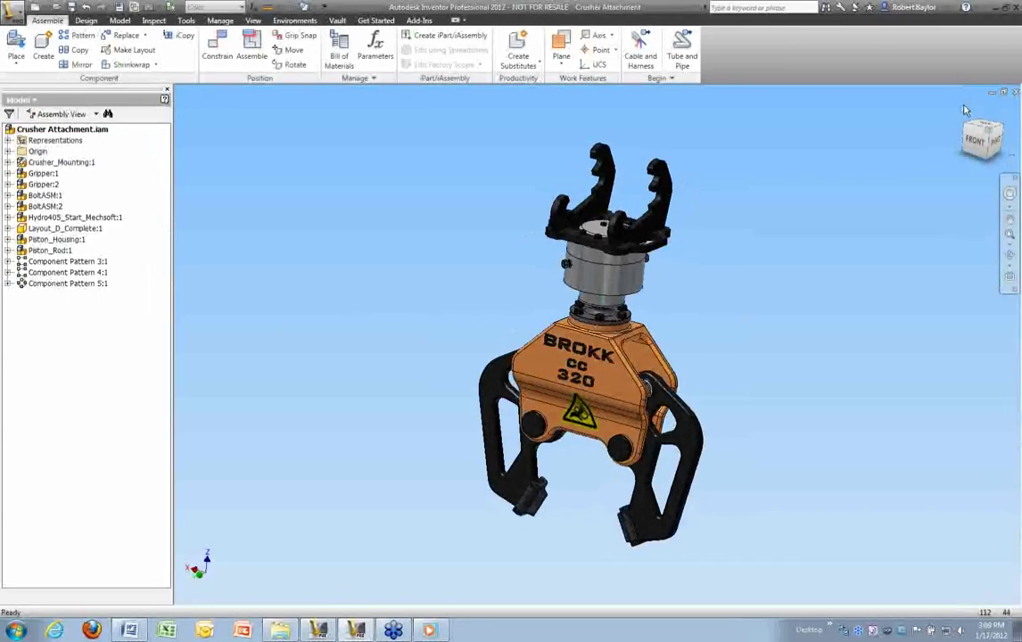
{"action": "middle_click_drag", "start_coordinate": [860, 107], "coordinate": [824, 149], "text": "shift"}
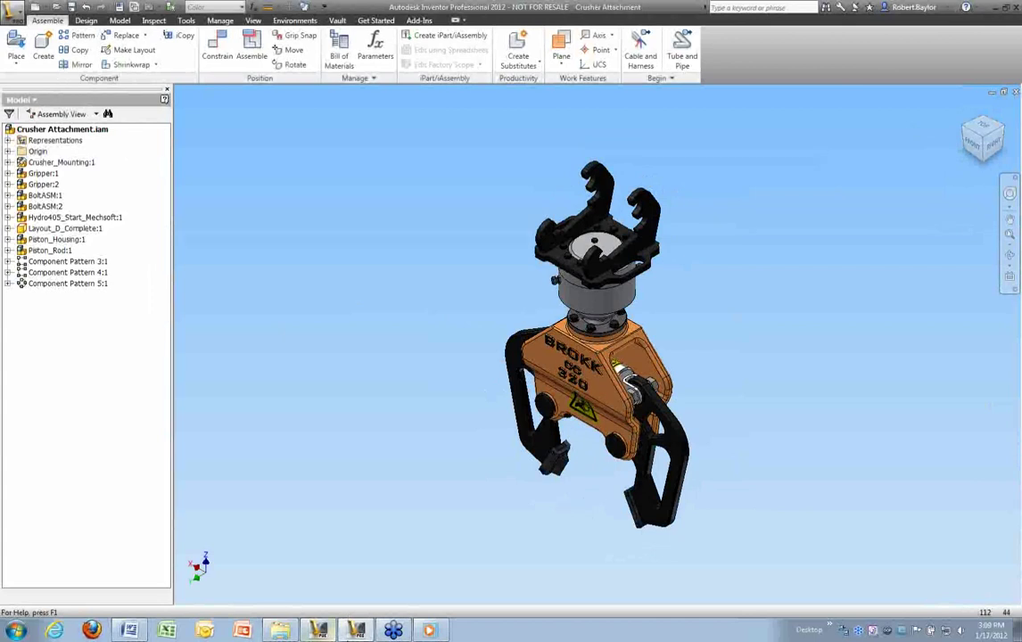
{"action": "key", "text": "alt+Tab"}
Insert the Crusher Attachment assembly using the C:\_Publisher\Crusher Attachment.ipj project file.
{"action": "left_click", "coordinate": [13, 40]}
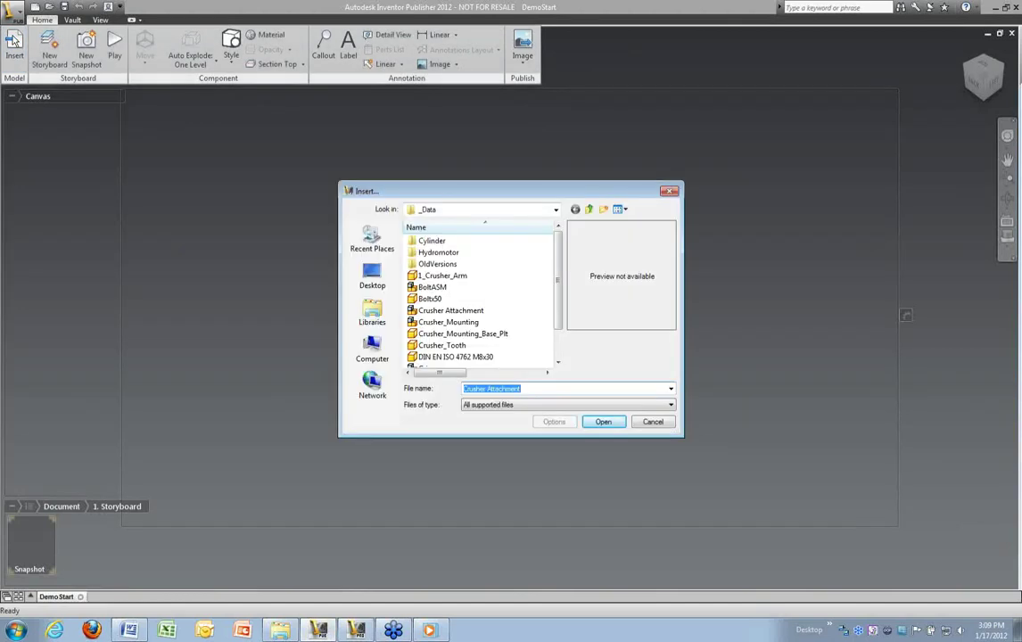
{"action": "left_click", "coordinate": [455, 310]}
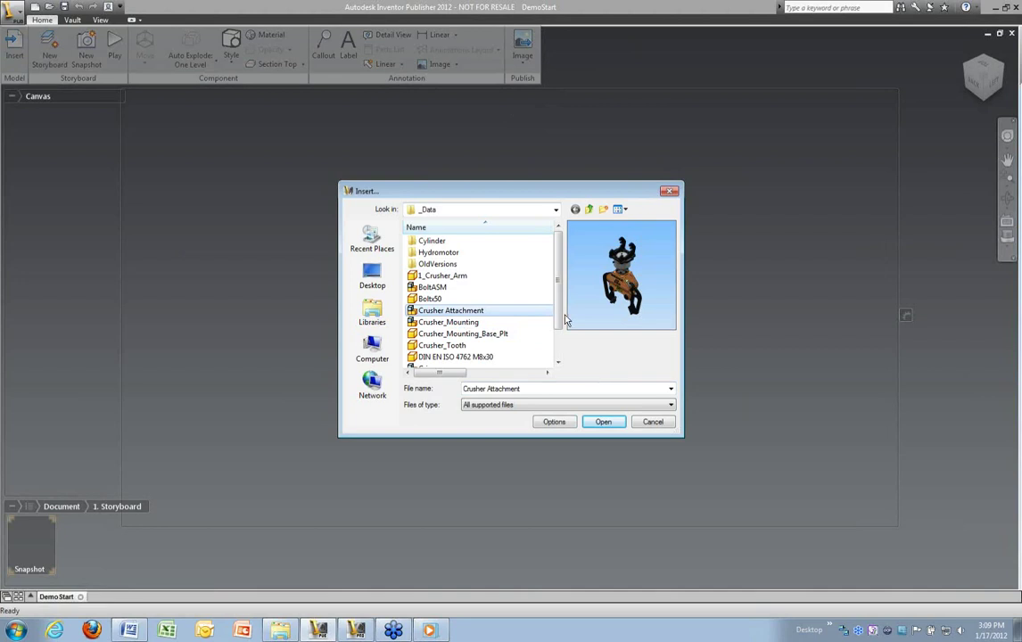
{"action": "left_click", "coordinate": [567, 424]}
{"action": "left_click", "coordinate": [588, 277]}
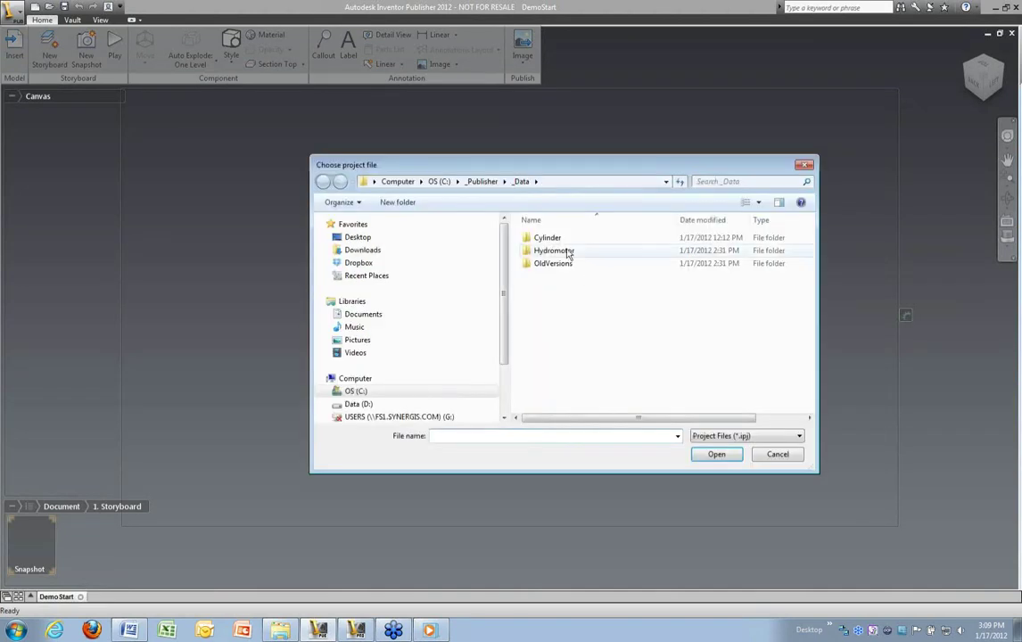
{"action": "left_click", "coordinate": [480, 182]}
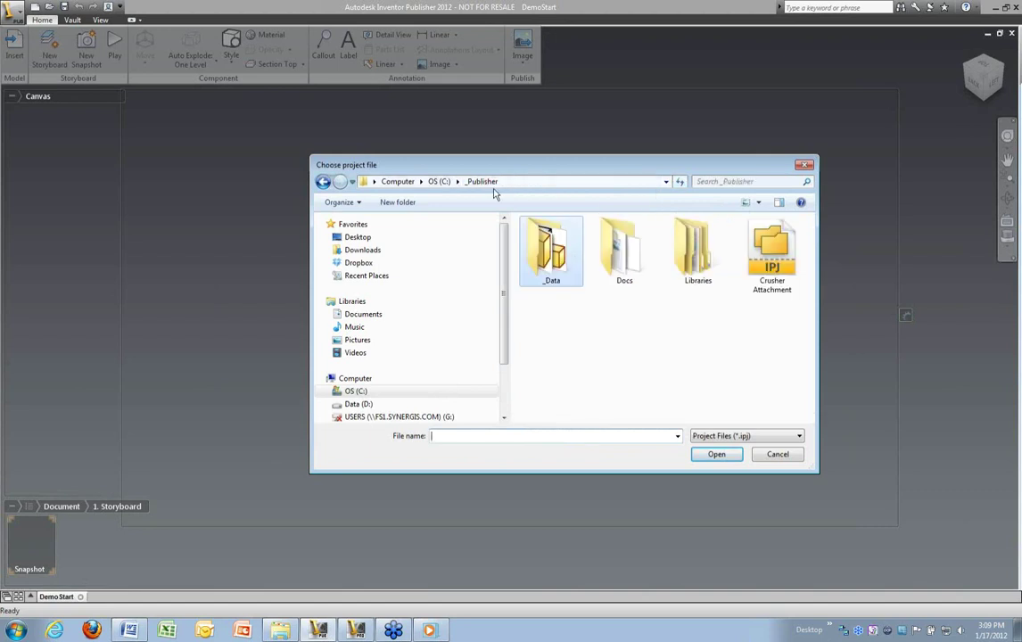
{"action": "left_click", "coordinate": [752, 266]}
{"action": "left_click", "coordinate": [715, 453]}
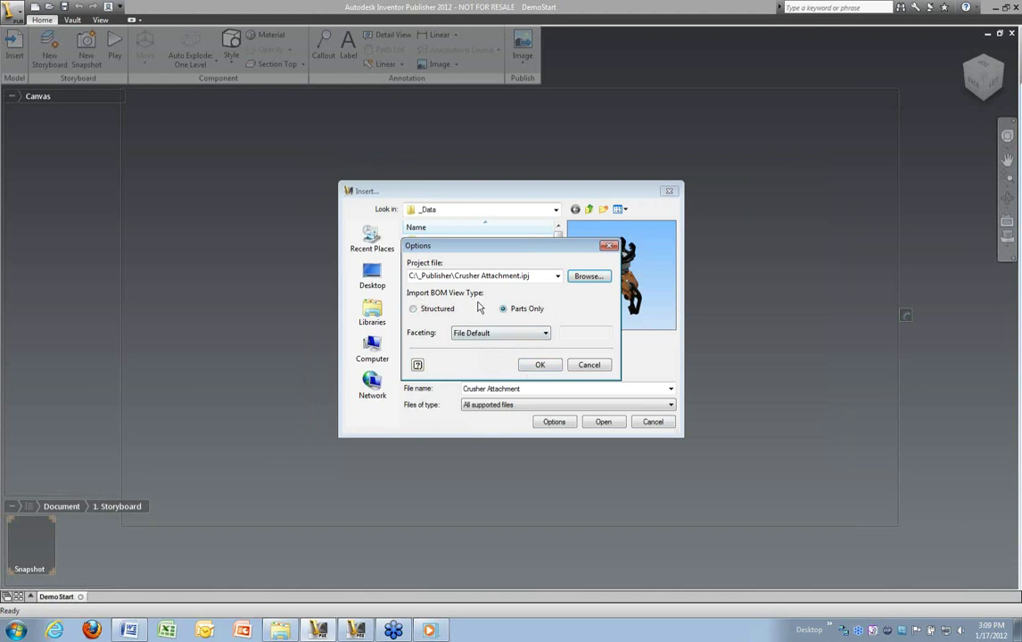
{"action": "left_click", "coordinate": [551, 366]}
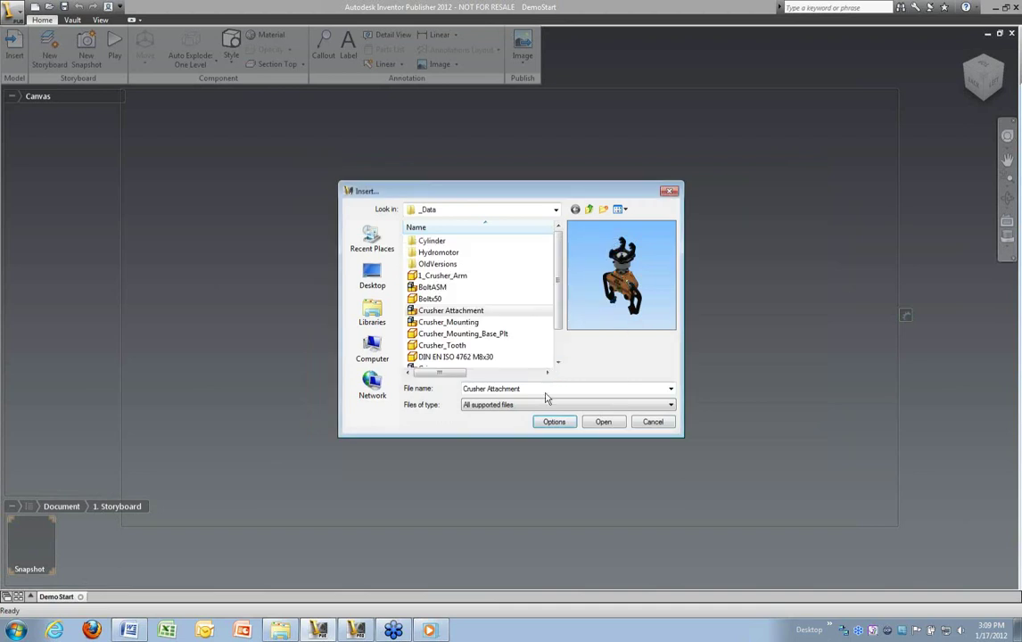
{"action": "left_click", "coordinate": [603, 422]}
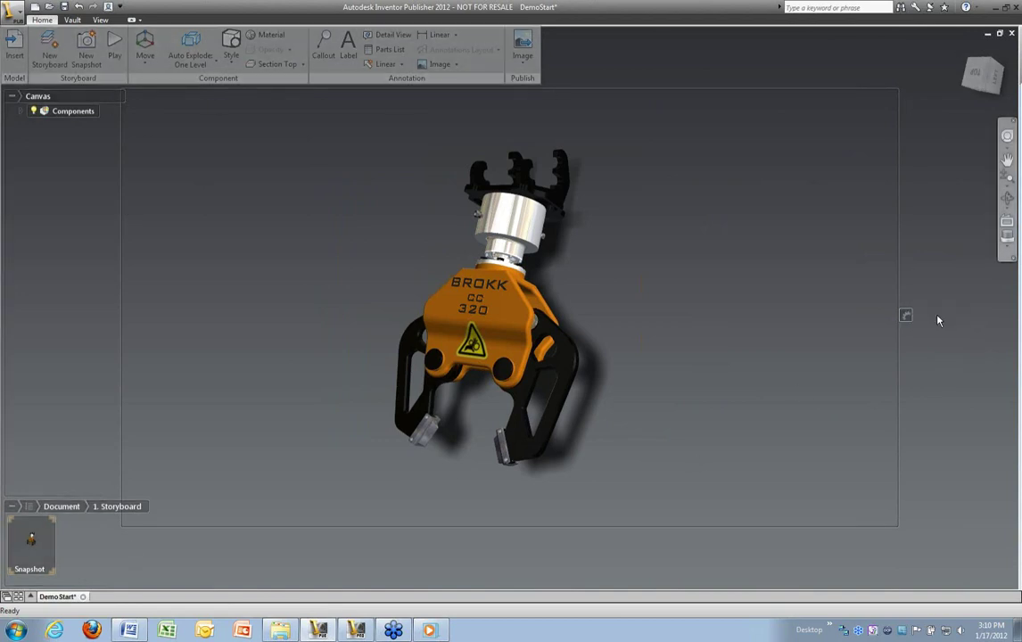
Keep the 1280 x 720 (16:9) publish area preset and turn off its frame visibility.
{"action": "mouse_move", "coordinate": [912, 319]}
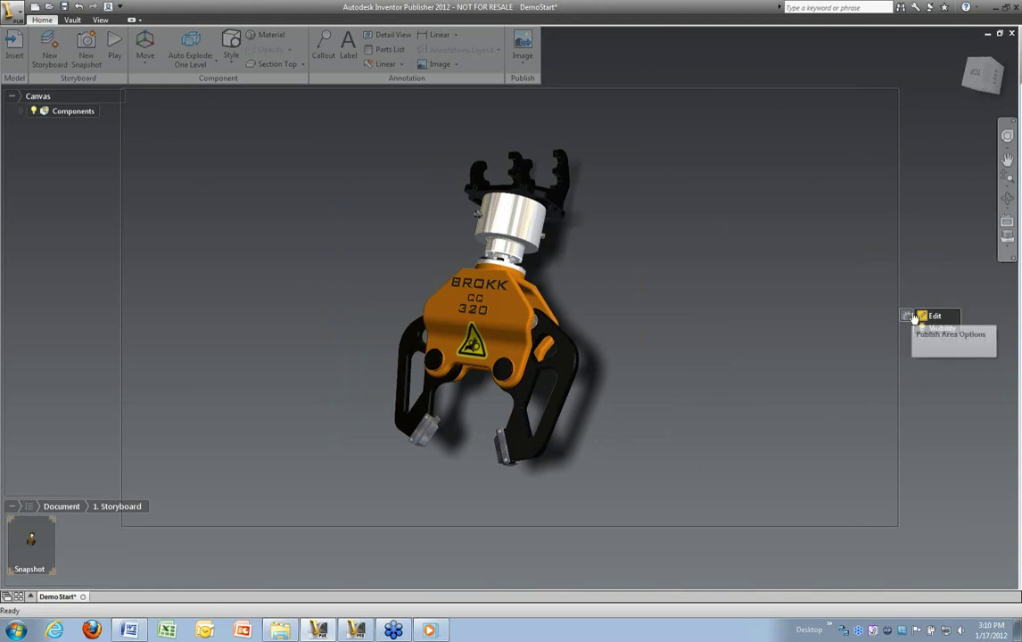
{"action": "left_click", "coordinate": [933, 316]}
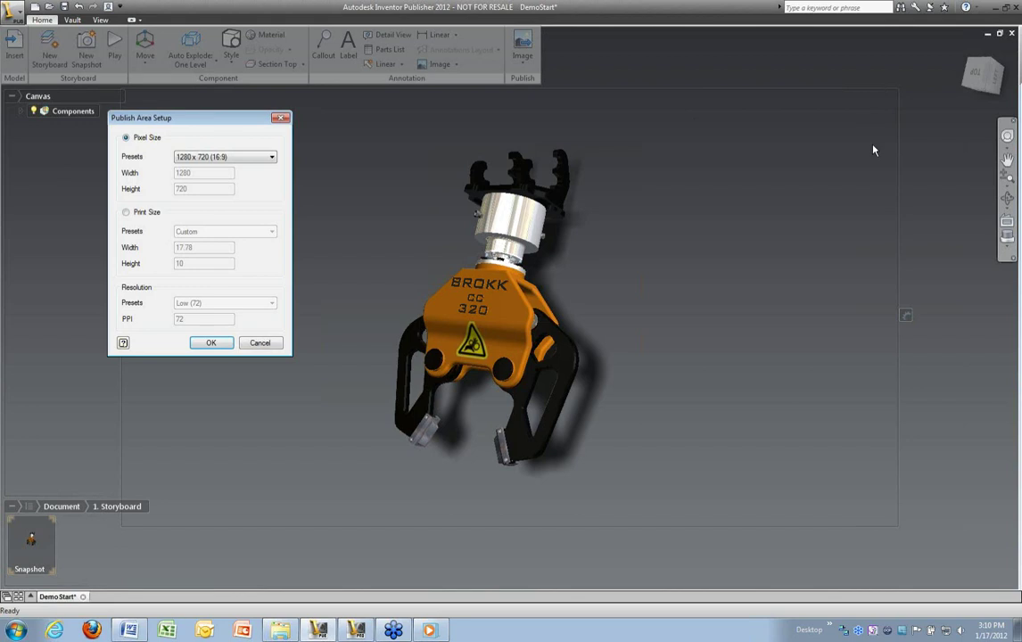
{"action": "left_click", "coordinate": [272, 157]}
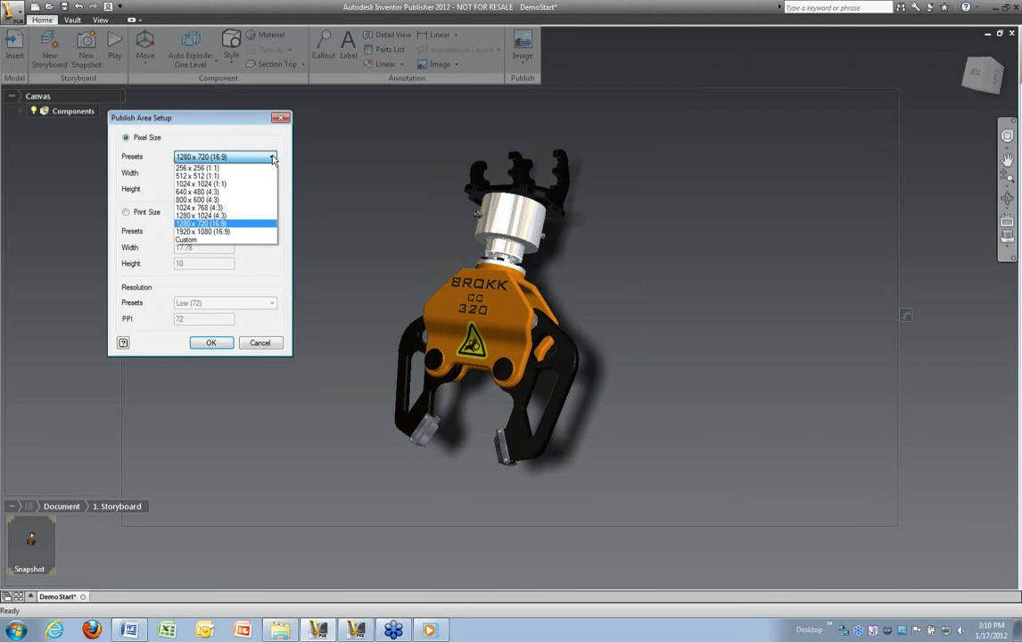
{"action": "left_click", "coordinate": [207, 224]}
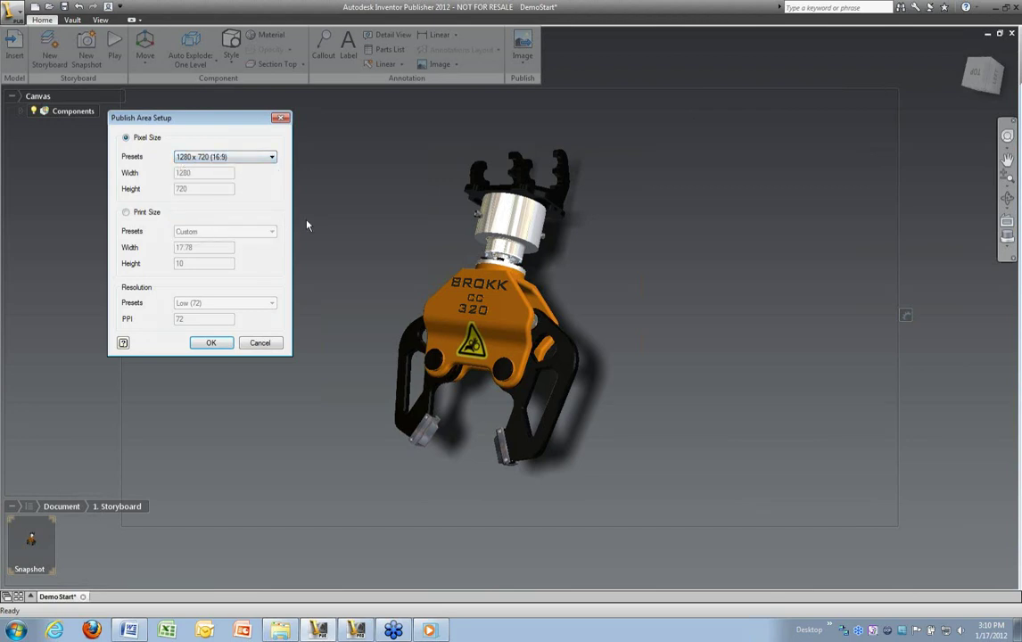
{"action": "left_click", "coordinate": [211, 345]}
{"action": "left_click", "coordinate": [906, 316]}
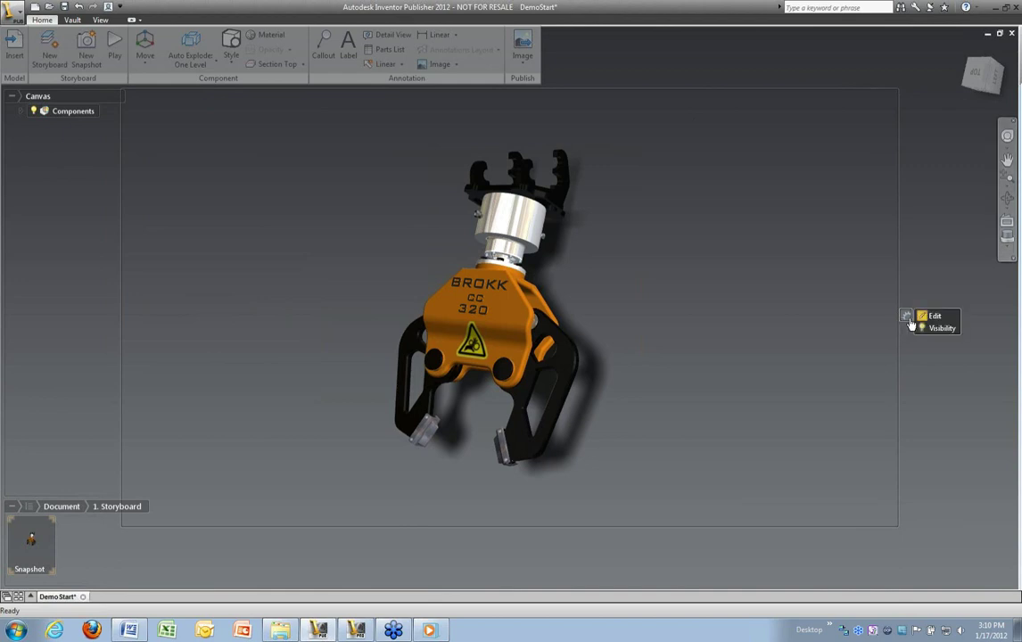
{"action": "left_click", "coordinate": [932, 329]}
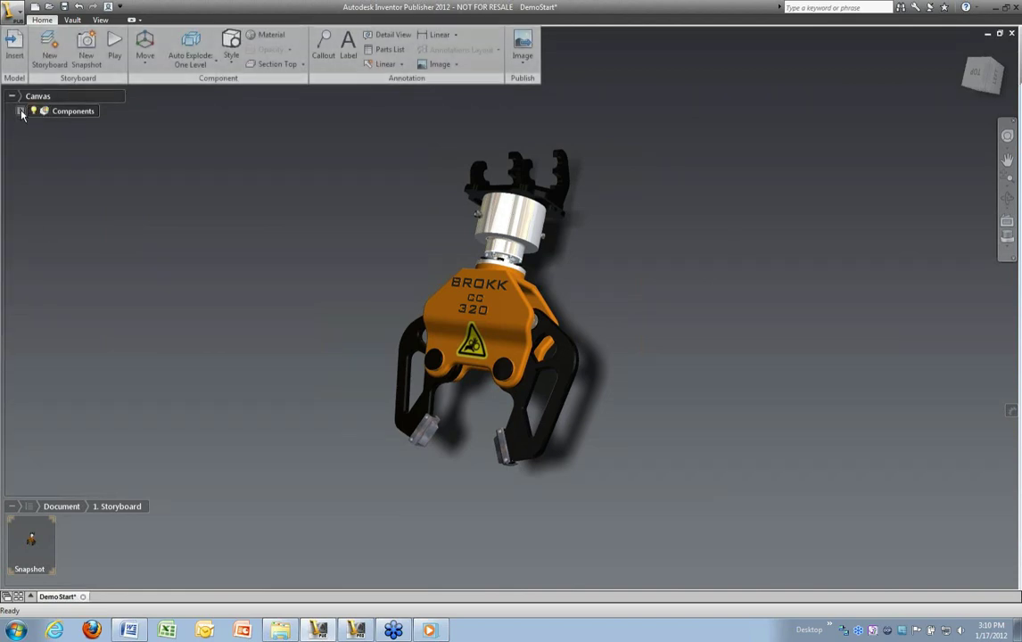
Expand Components and Crusher Attachment in the browser, then bring Inventor Professional forward.
{"action": "left_click", "coordinate": [22, 112]}
{"action": "left_click", "coordinate": [31, 126]}
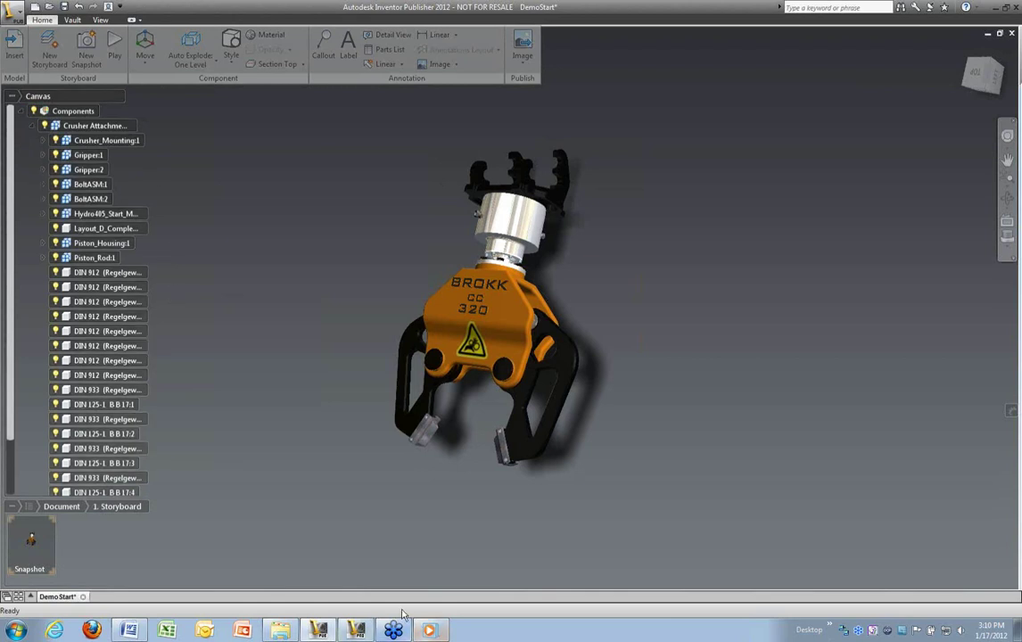
{"action": "left_click", "coordinate": [358, 635]}
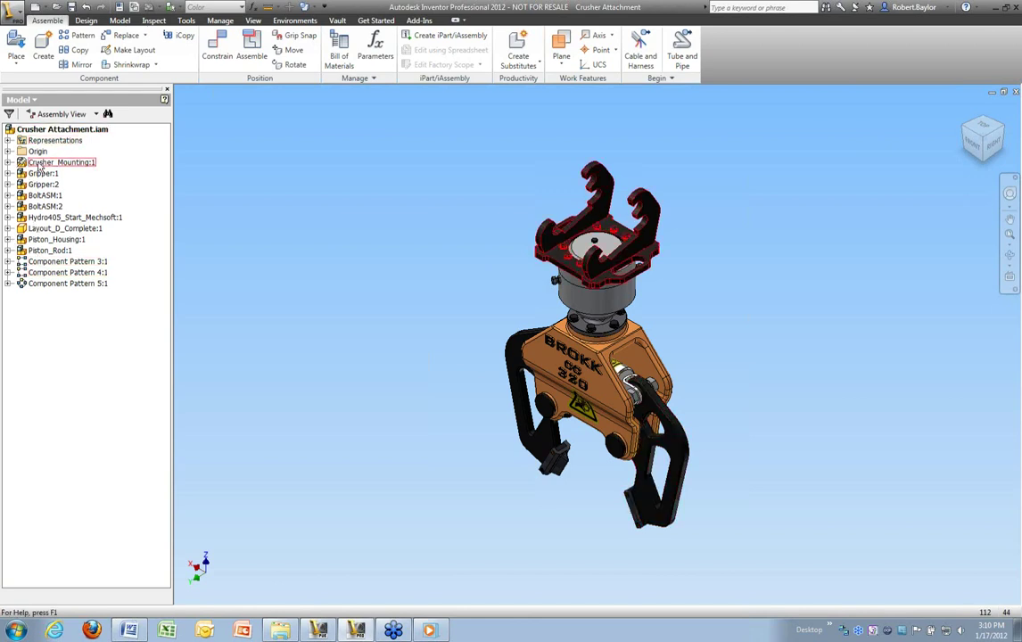
Select the Hydro405_Start_Mechsoft:1 cylinder, expand its subcomponents, then return to Publisher.
{"action": "left_click", "coordinate": [580, 300]}
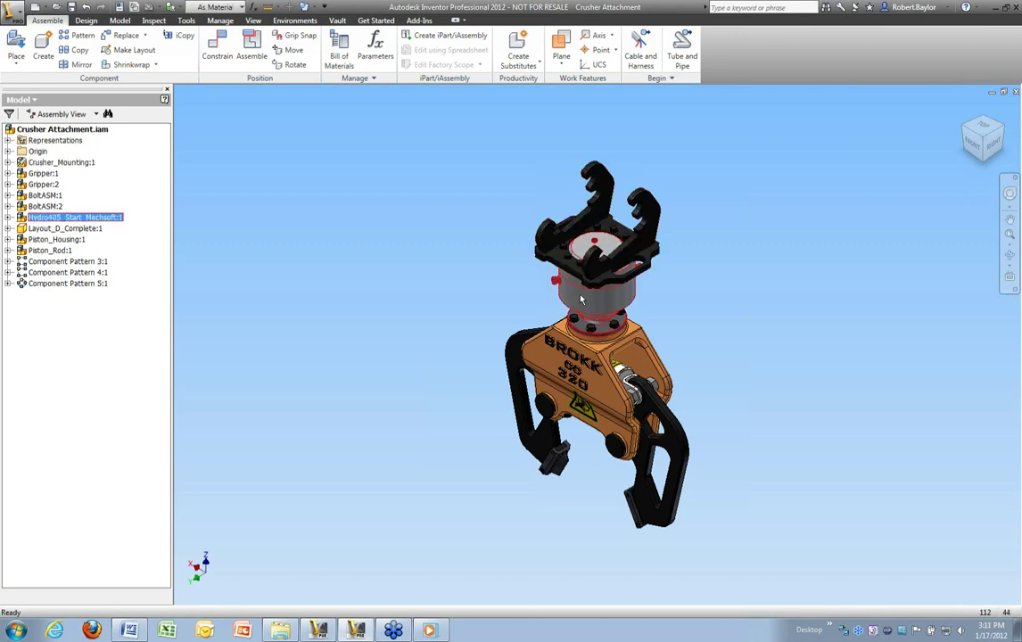
{"action": "left_click", "coordinate": [8, 217]}
{"action": "left_click", "coordinate": [330, 590]}
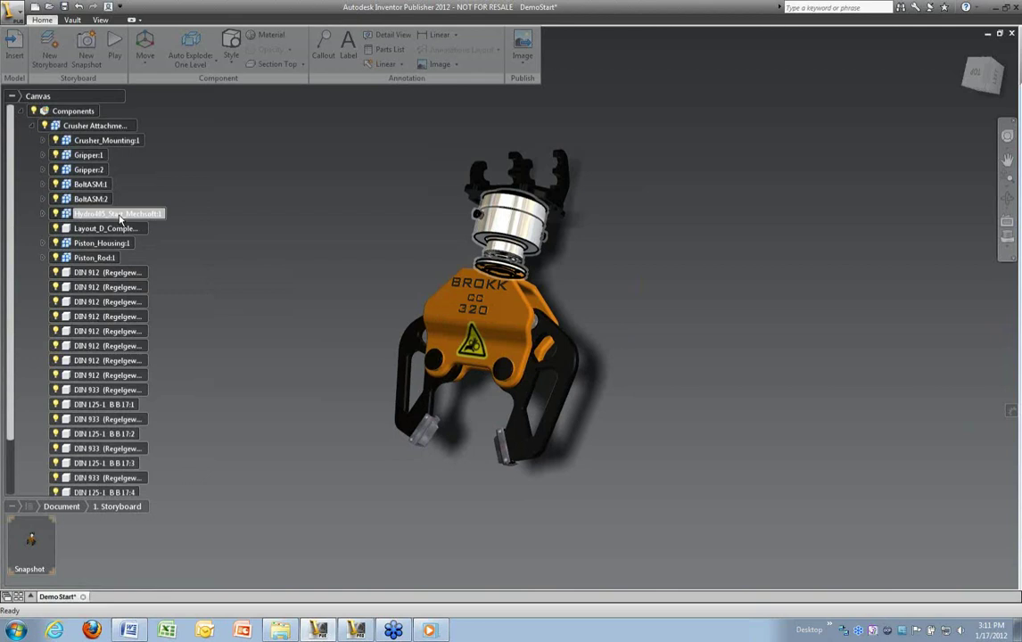
Isolate the Hydro405 cylinder, clear the selection and reset to the Home view.
{"action": "right_click", "coordinate": [119, 218]}
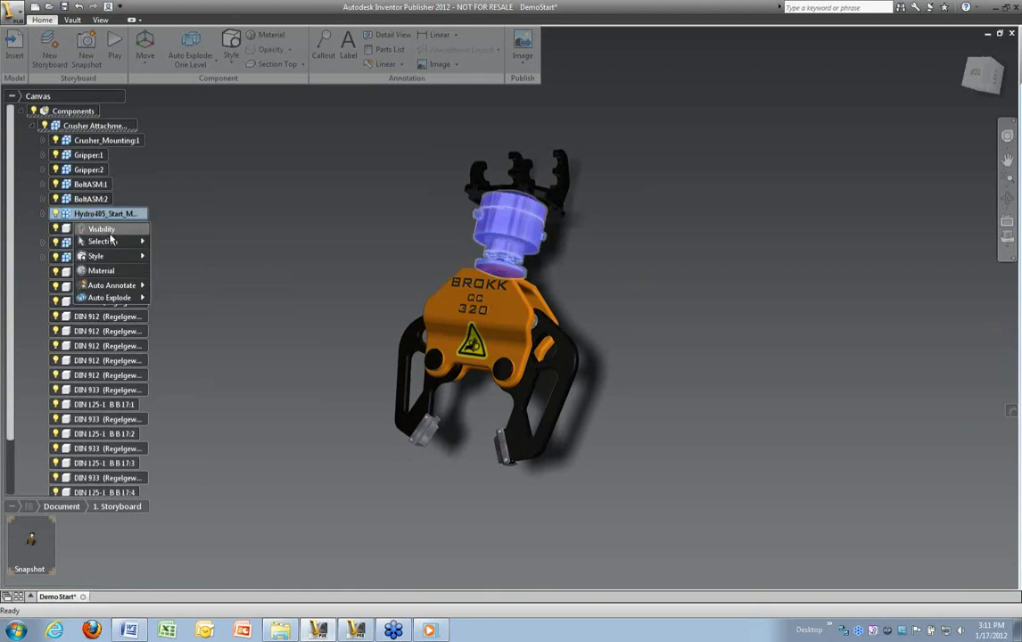
{"action": "mouse_move", "coordinate": [125, 241]}
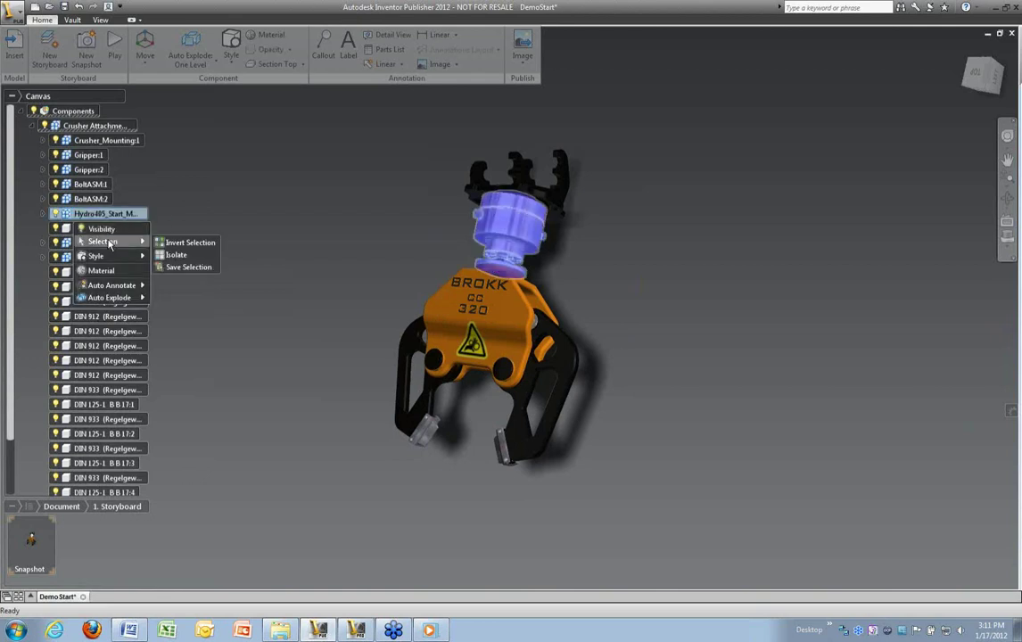
{"action": "left_click", "coordinate": [176, 255]}
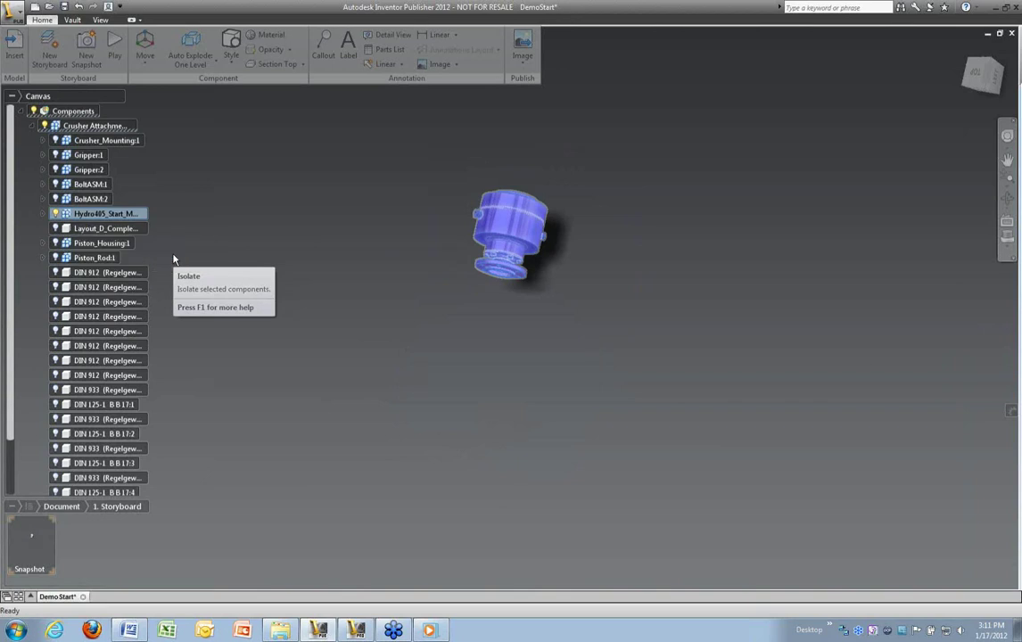
{"action": "left_click", "coordinate": [638, 303]}
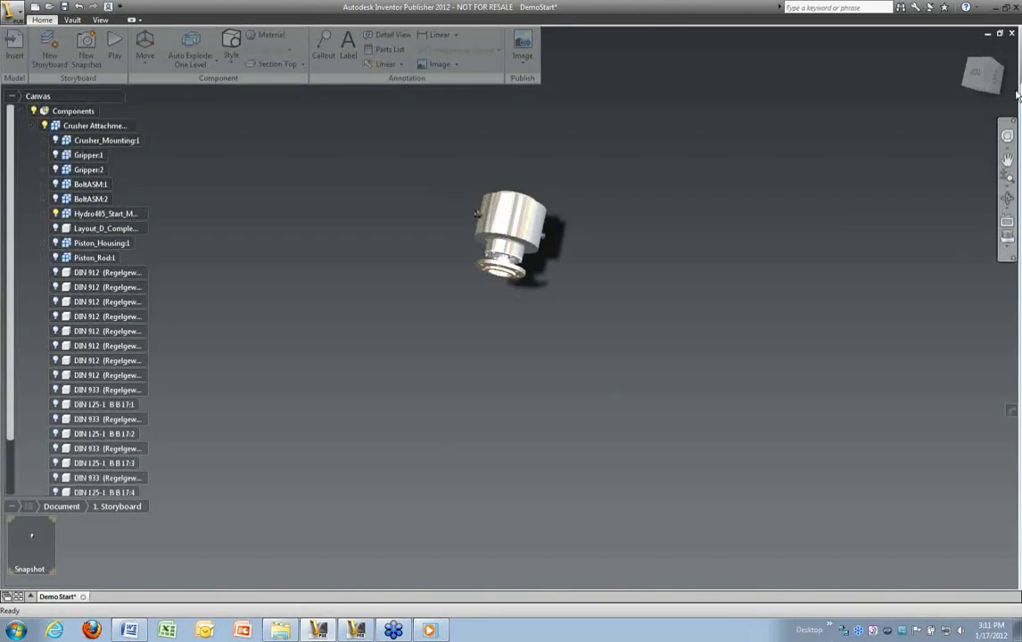
{"action": "left_click", "coordinate": [976, 72]}
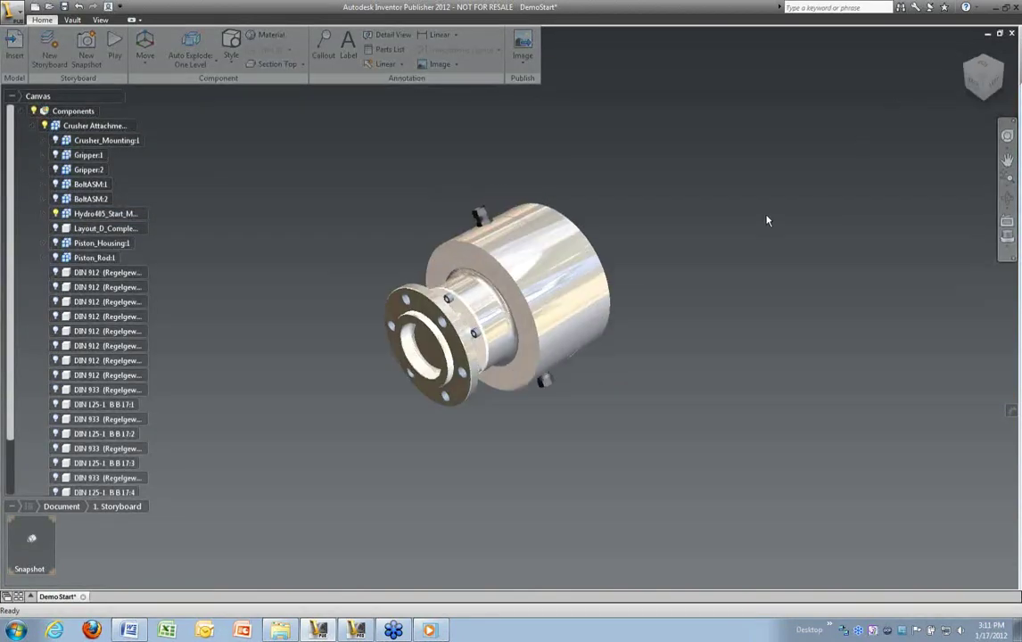
Add snapshots of the cylinder in Home and Back views, then reselect Hydro405.
{"action": "right_click", "coordinate": [686, 178]}
{"action": "left_click", "coordinate": [728, 156]}
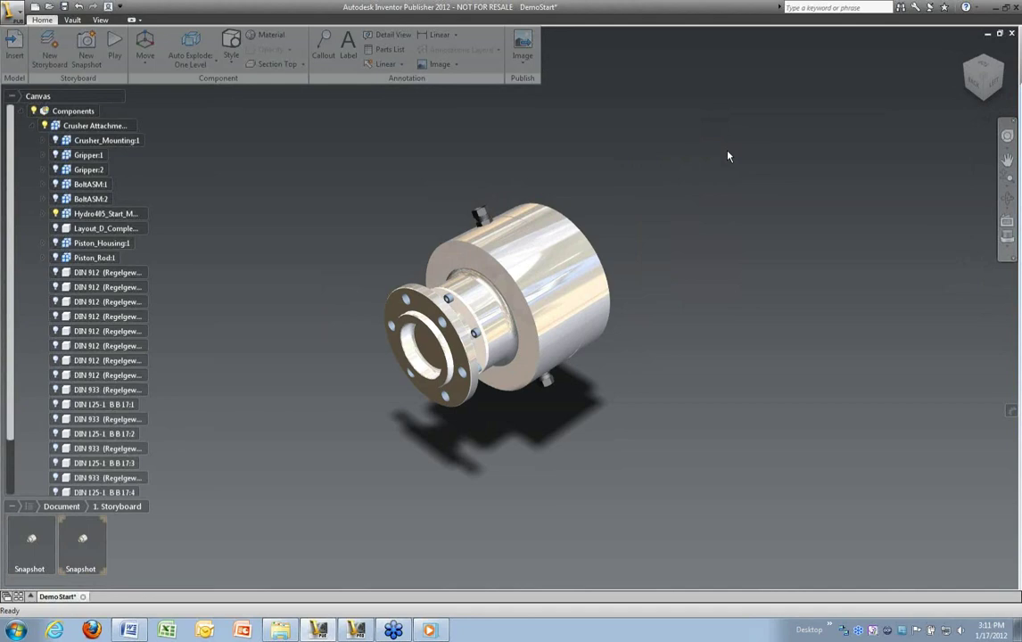
{"action": "left_click", "coordinate": [874, 78]}
{"action": "right_click", "coordinate": [725, 190]}
{"action": "left_click", "coordinate": [763, 175]}
{"action": "left_click", "coordinate": [962, 54]}
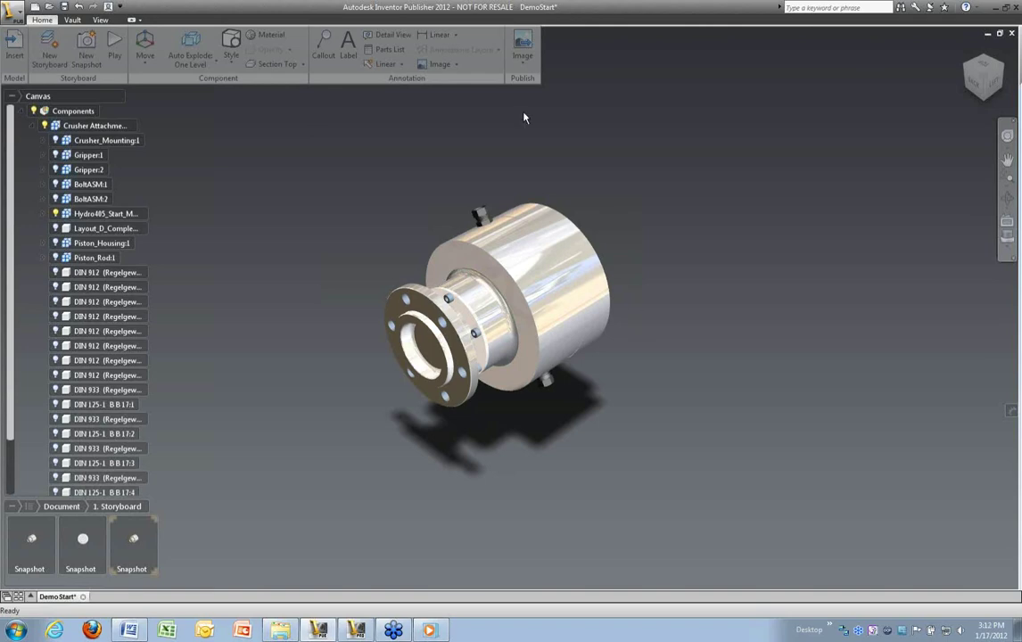
{"action": "left_click", "coordinate": [97, 214]}
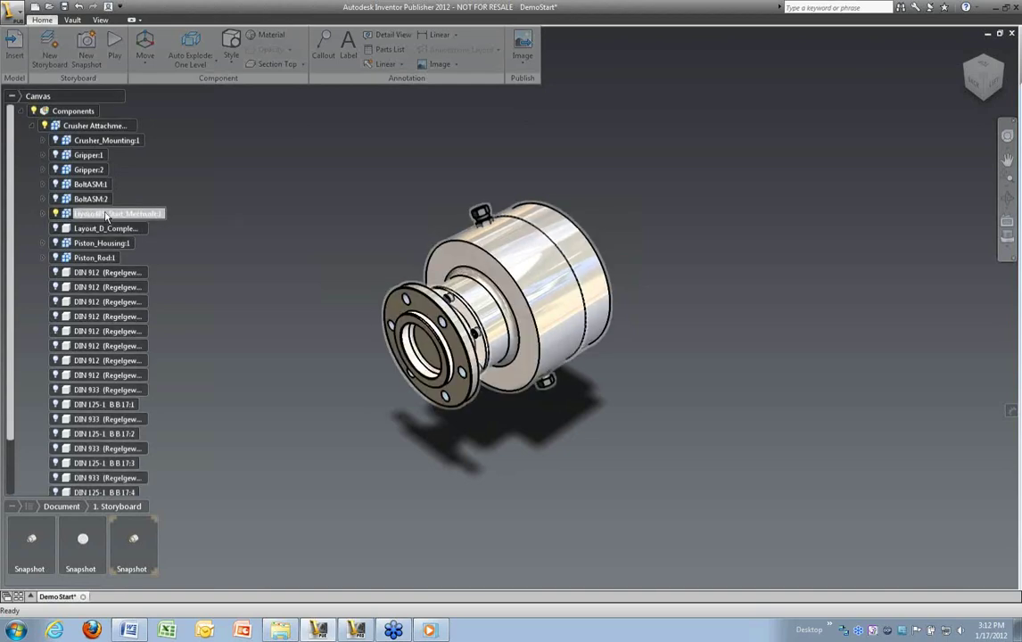
Auto-explode the selected Hydro405 assembly one level.
{"action": "left_click", "coordinate": [103, 215]}
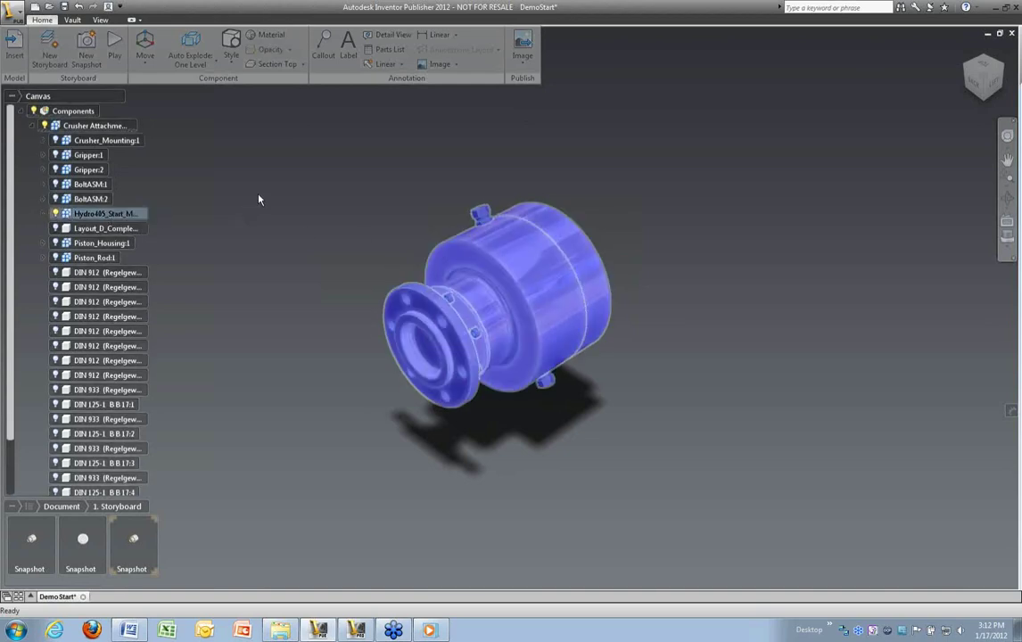
{"action": "left_click", "coordinate": [197, 47]}
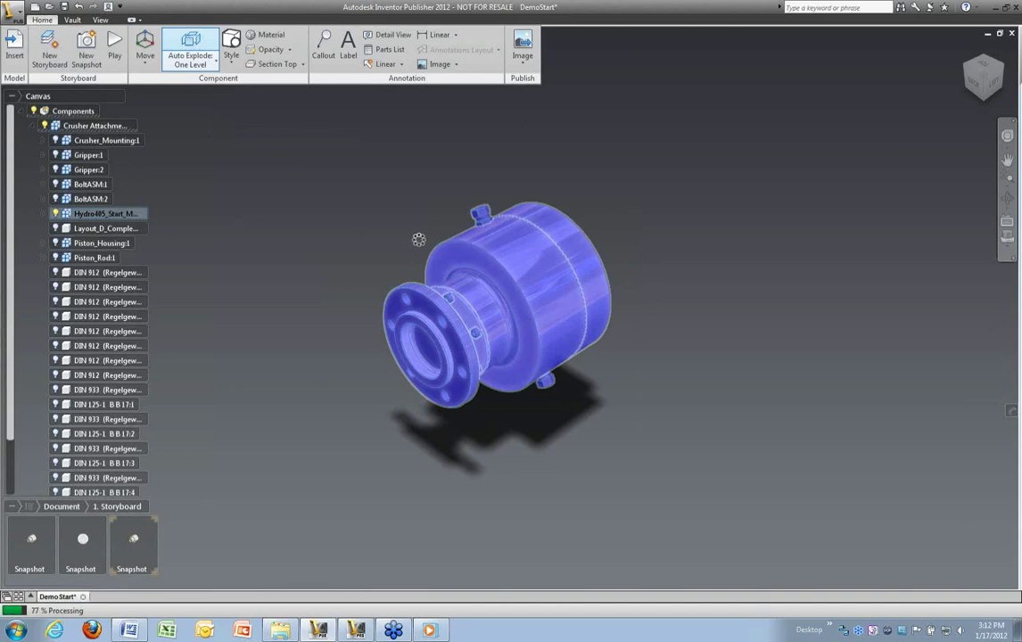
{"action": "scroll", "coordinate": [684, 294], "scroll_direction": "down", "scroll_amount": 5}
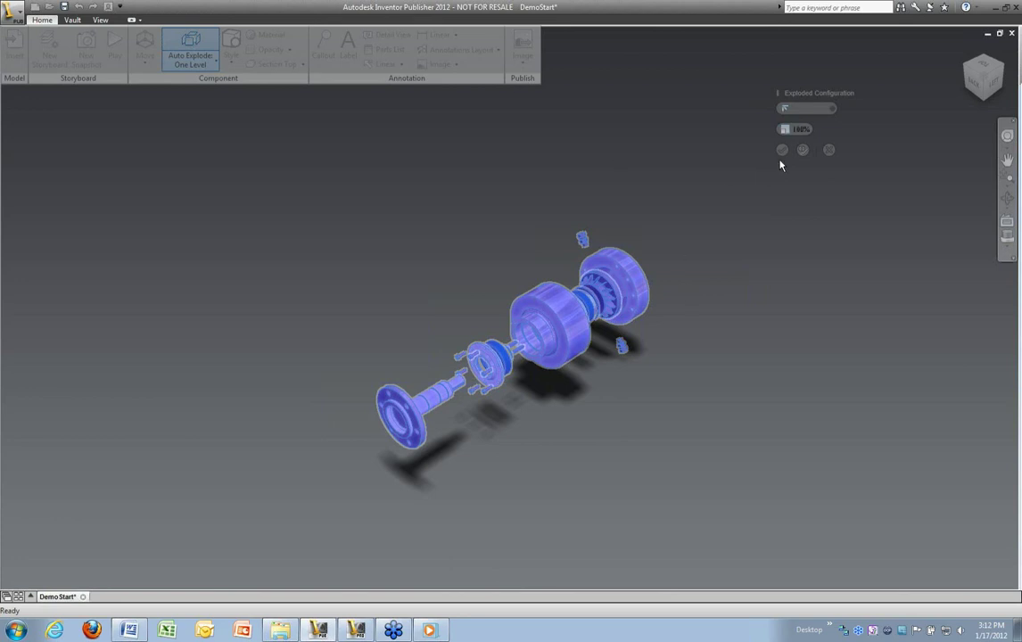
Try 175% explosion spacing, revert to 100%, then apply and save Step0–Step13 snapshots.
{"action": "mouse_move", "coordinate": [820, 119]}
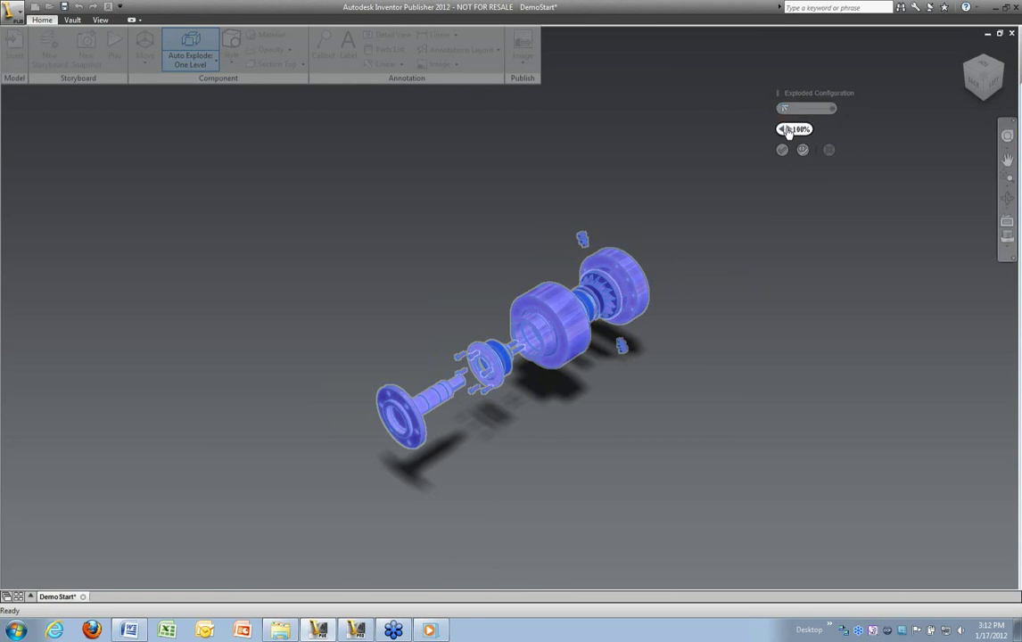
{"action": "left_click", "coordinate": [784, 130]}
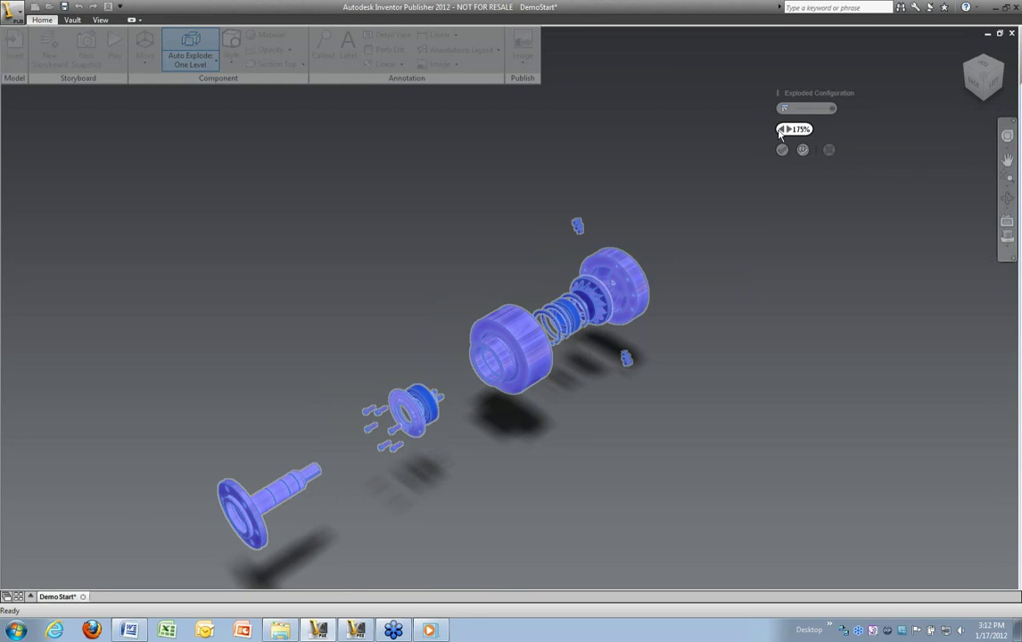
{"action": "left_click", "coordinate": [781, 130]}
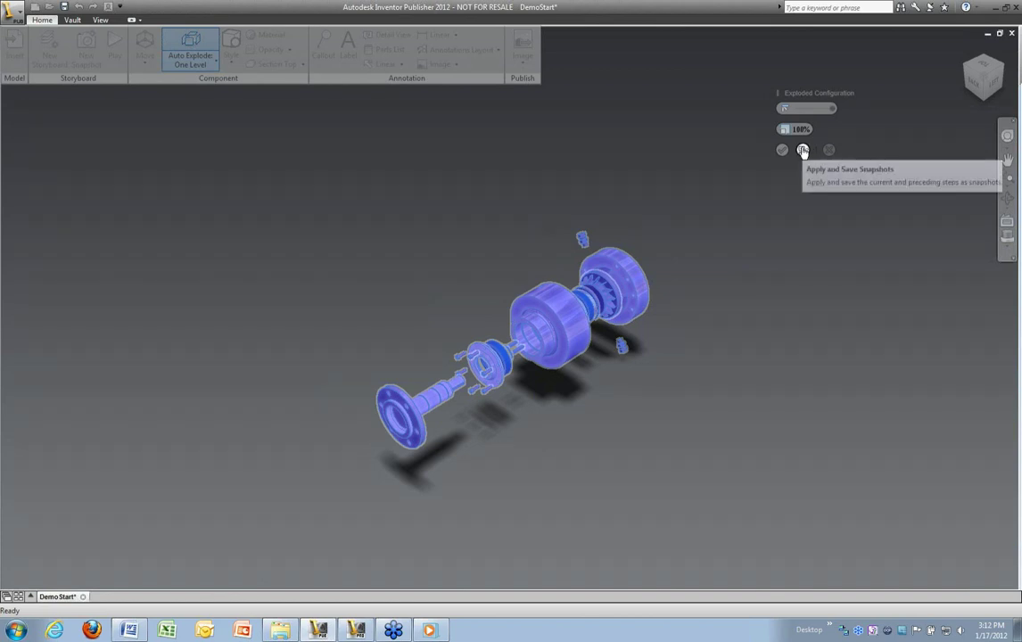
{"action": "left_click", "coordinate": [802, 150]}
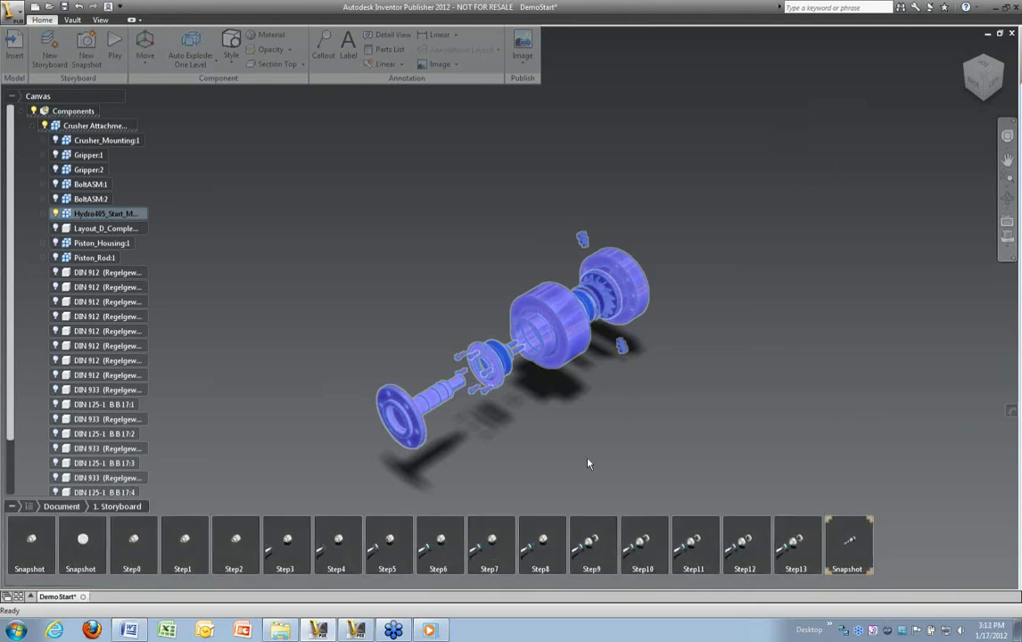
Preview the assembled snapshot in Home view and Step0, then play from the assembled snapshot.
{"action": "left_click", "coordinate": [89, 554]}
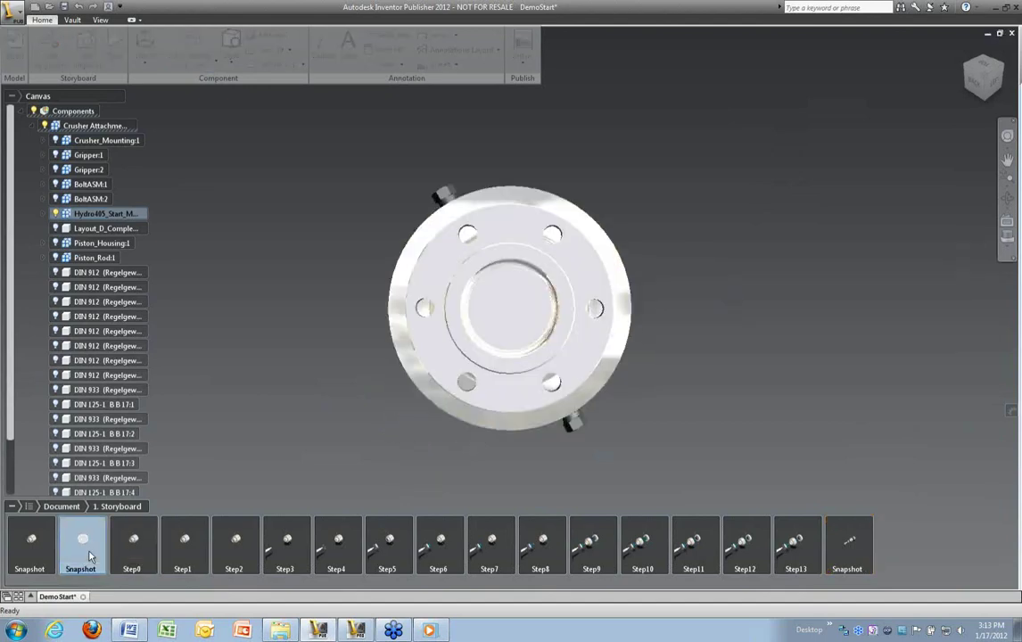
{"action": "left_click", "coordinate": [961, 52]}
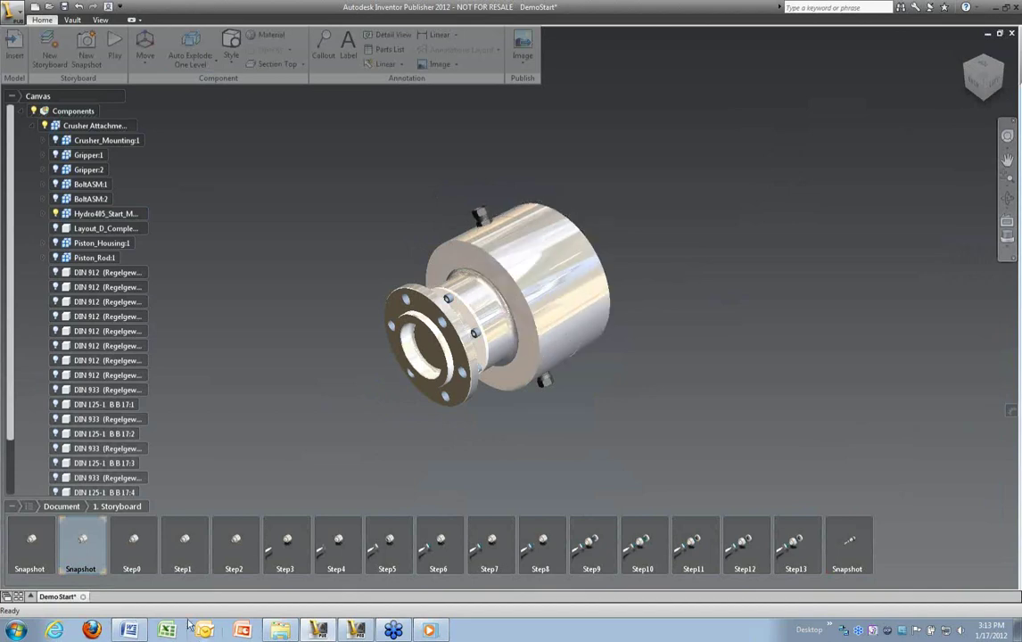
{"action": "left_click", "coordinate": [120, 542]}
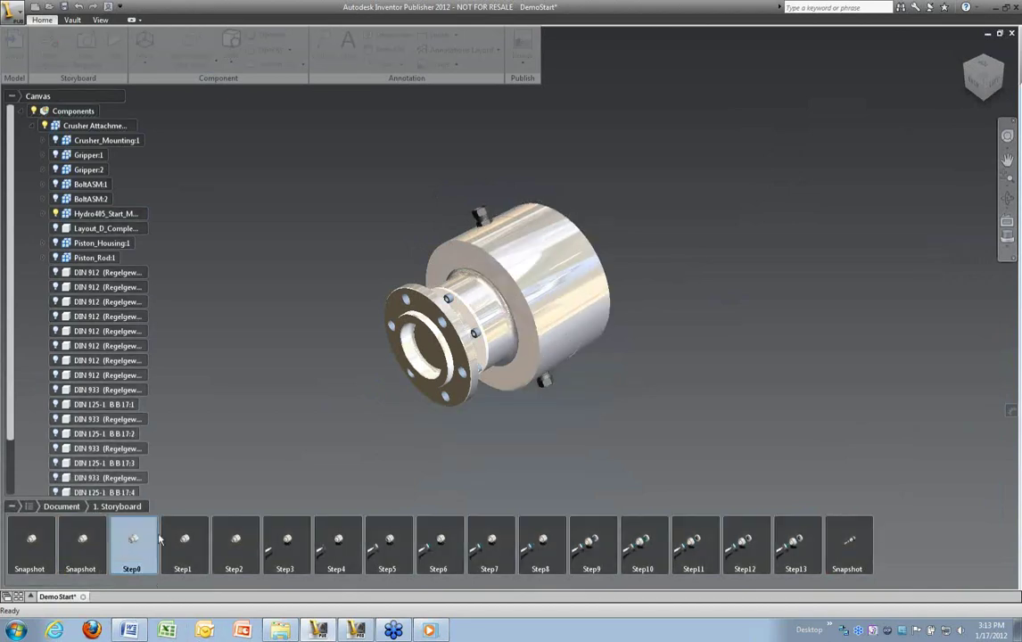
{"action": "left_click", "coordinate": [92, 550]}
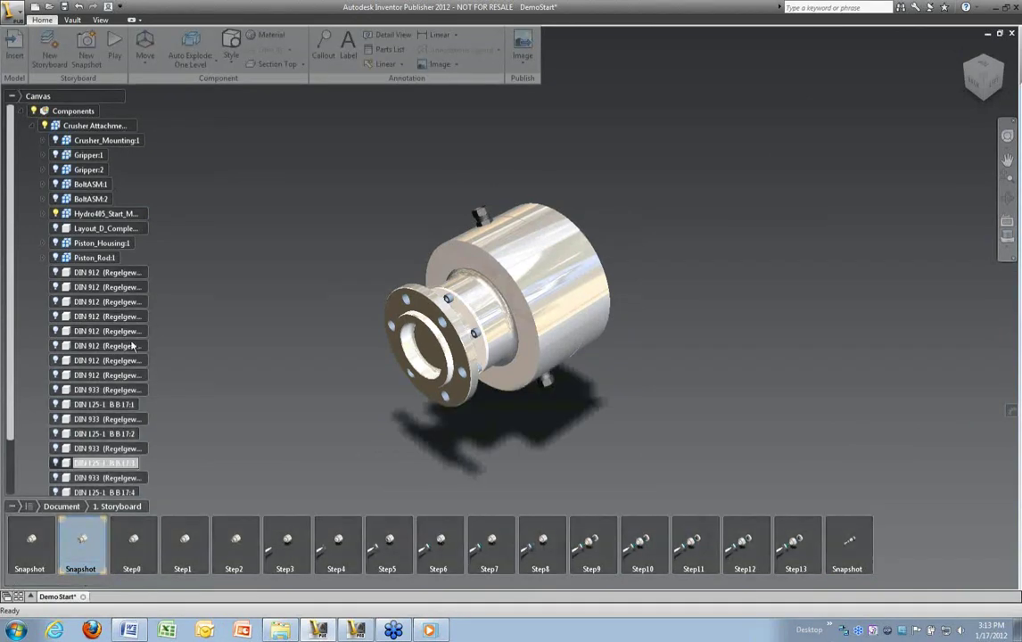
{"action": "left_click", "coordinate": [114, 49]}
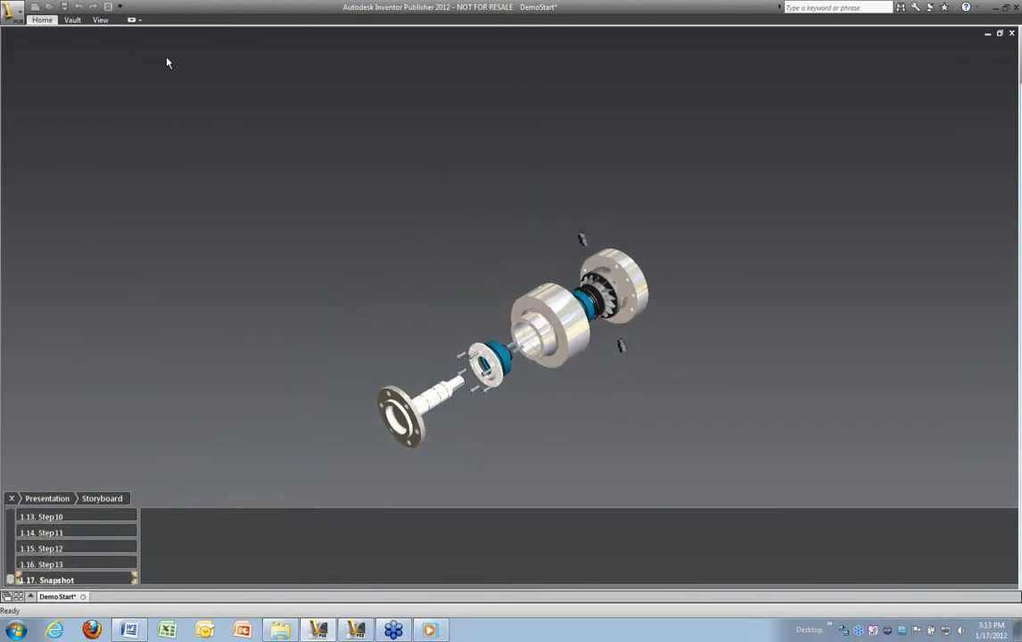
Leave playback, add a new snapshot of the final exploded view, then return to the first assembled snapshot.
{"action": "left_click", "coordinate": [9, 499]}
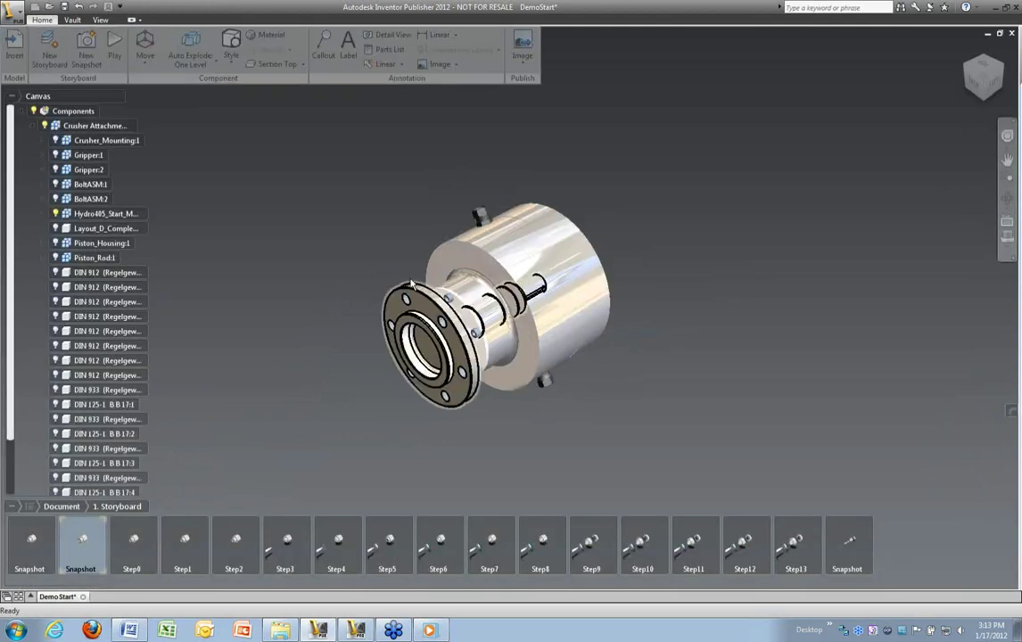
{"action": "left_click", "coordinate": [841, 545]}
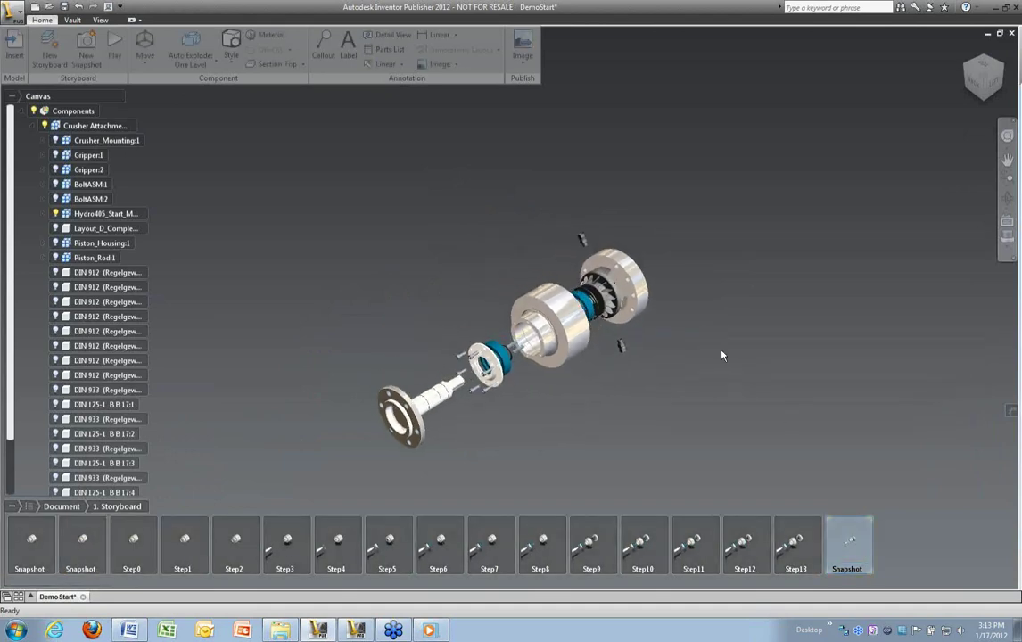
{"action": "right_click", "coordinate": [734, 239]}
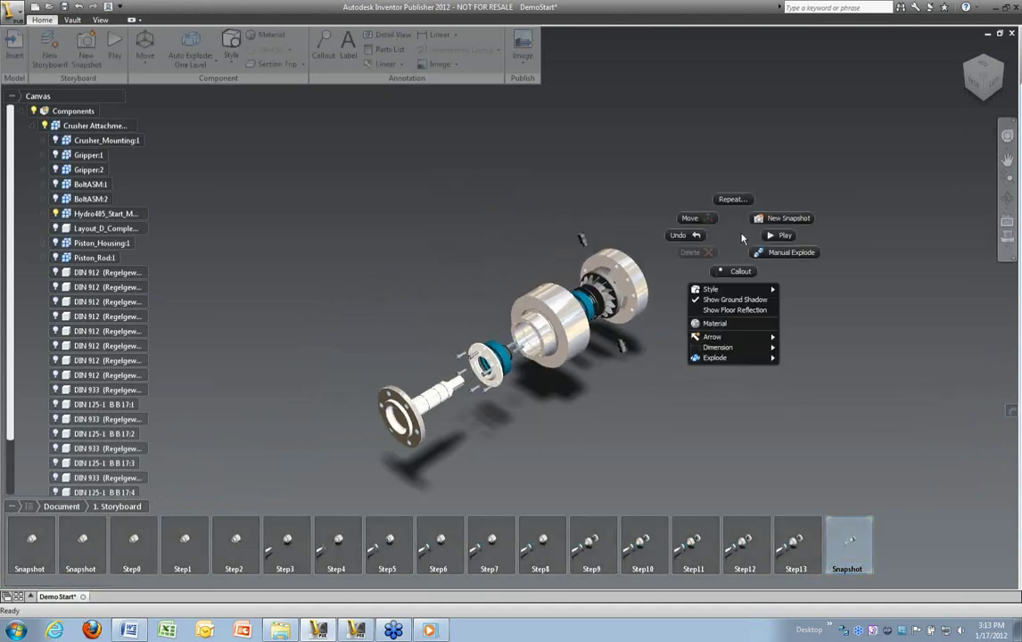
{"action": "left_click", "coordinate": [782, 219]}
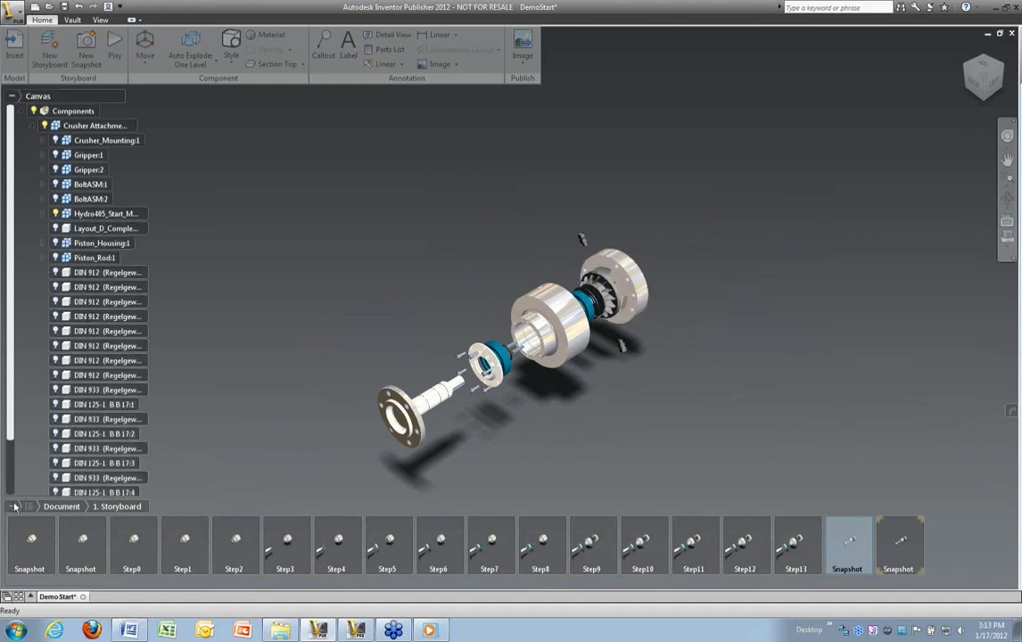
{"action": "left_click", "coordinate": [35, 551]}
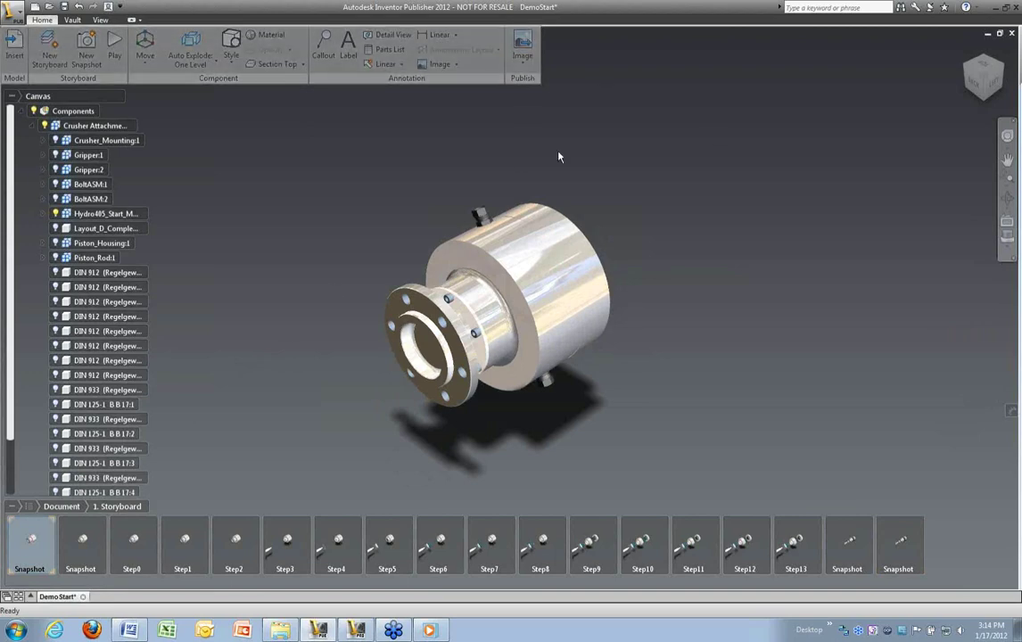
{"action": "middle_click_drag", "start_coordinate": [558, 157], "coordinate": [588, 138]}
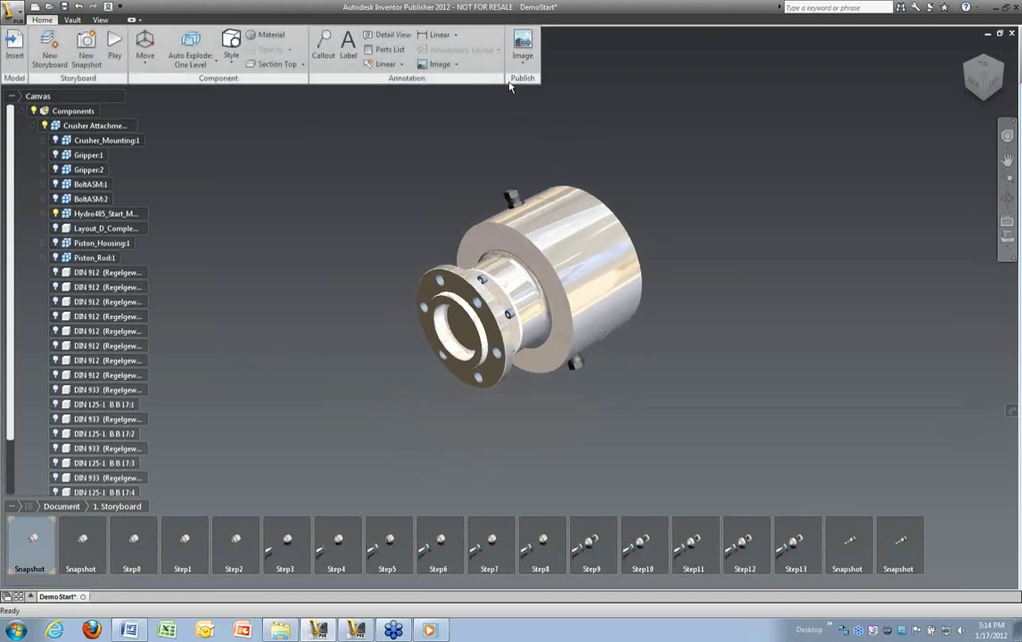
Set up an image publish of the current snapshot in PNG Image format.
{"action": "left_click", "coordinate": [524, 39]}
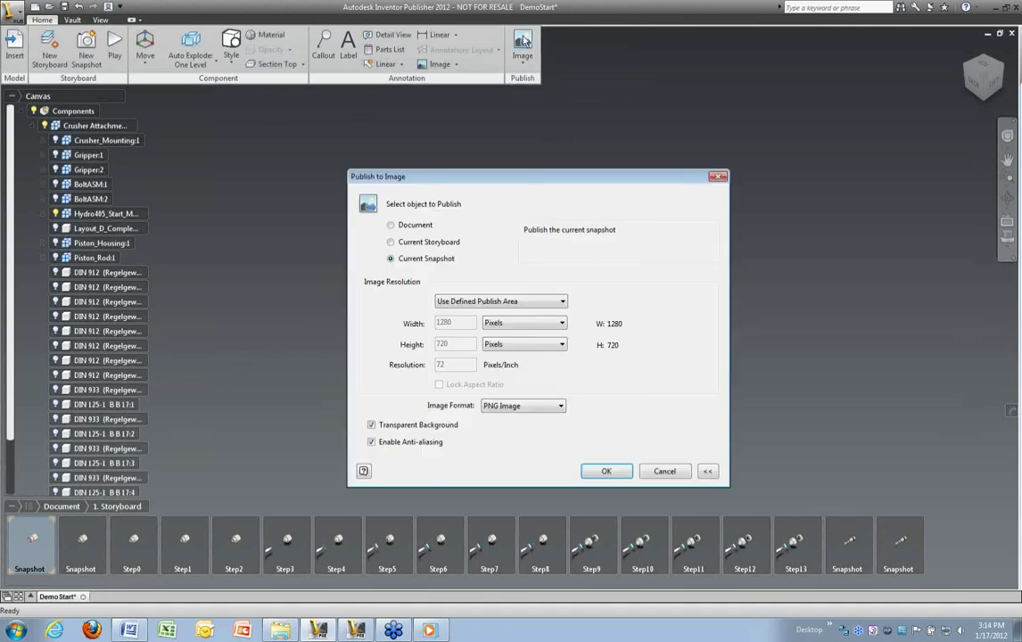
{"action": "left_click_drag", "start_coordinate": [496, 173], "coordinate": [466, 143]}
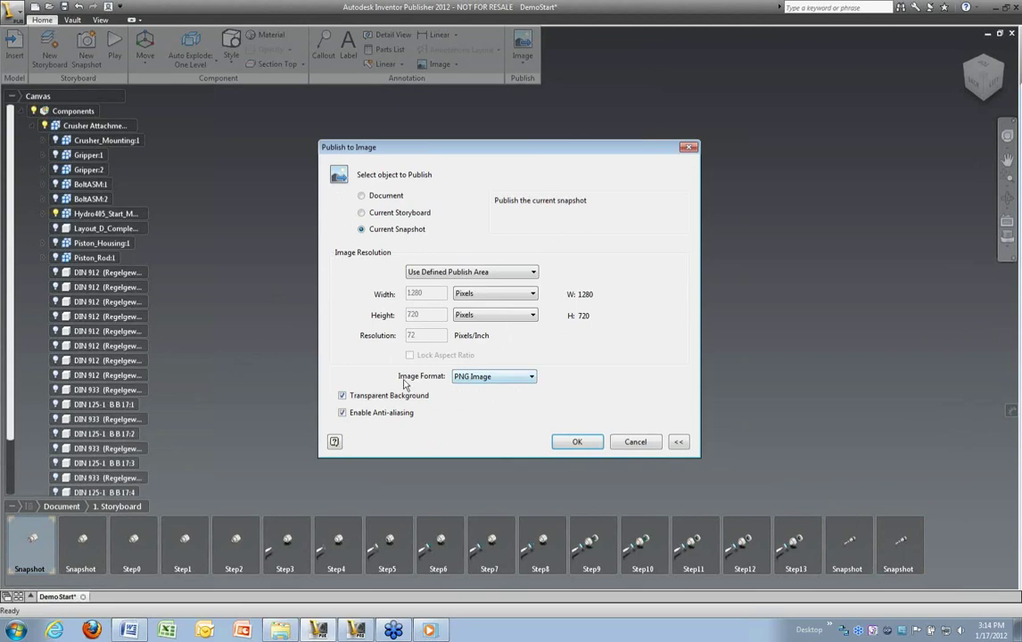
{"action": "left_click", "coordinate": [530, 378]}
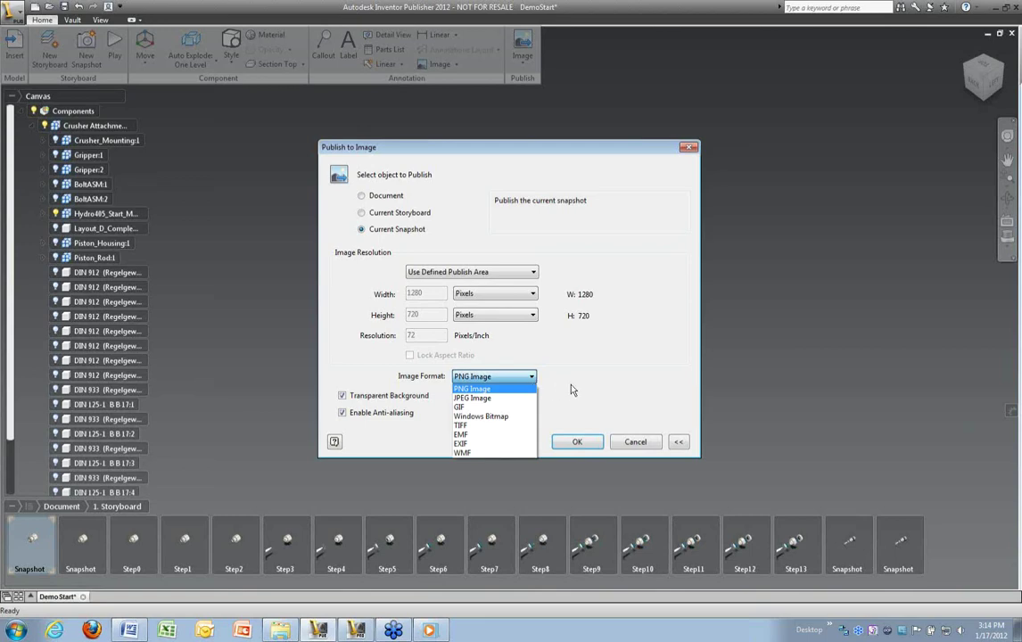
{"action": "left_click", "coordinate": [571, 389]}
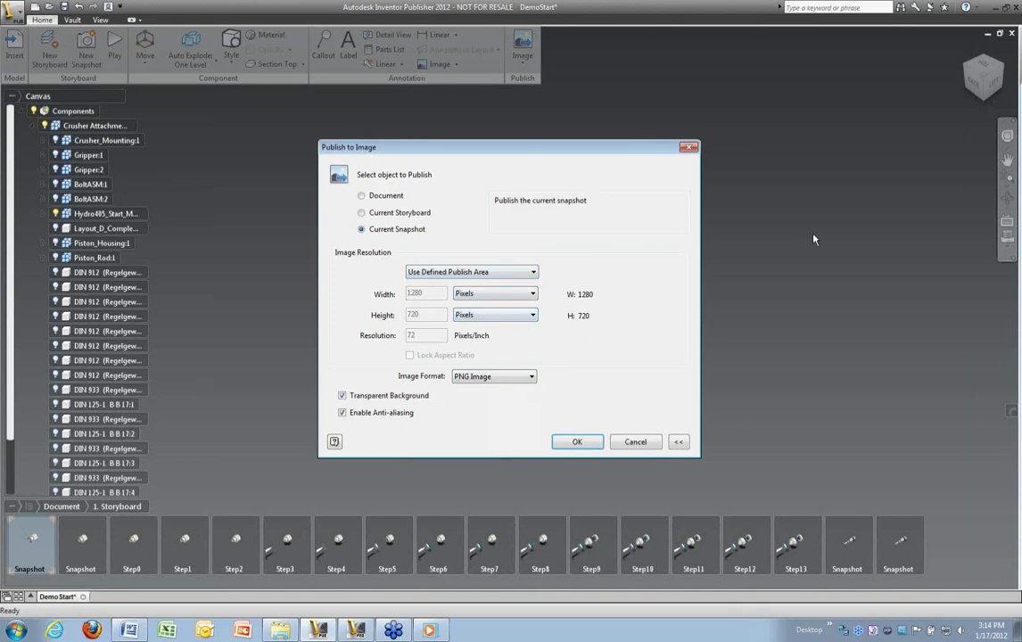
{"action": "left_click_drag", "start_coordinate": [581, 155], "coordinate": [553, 158]}
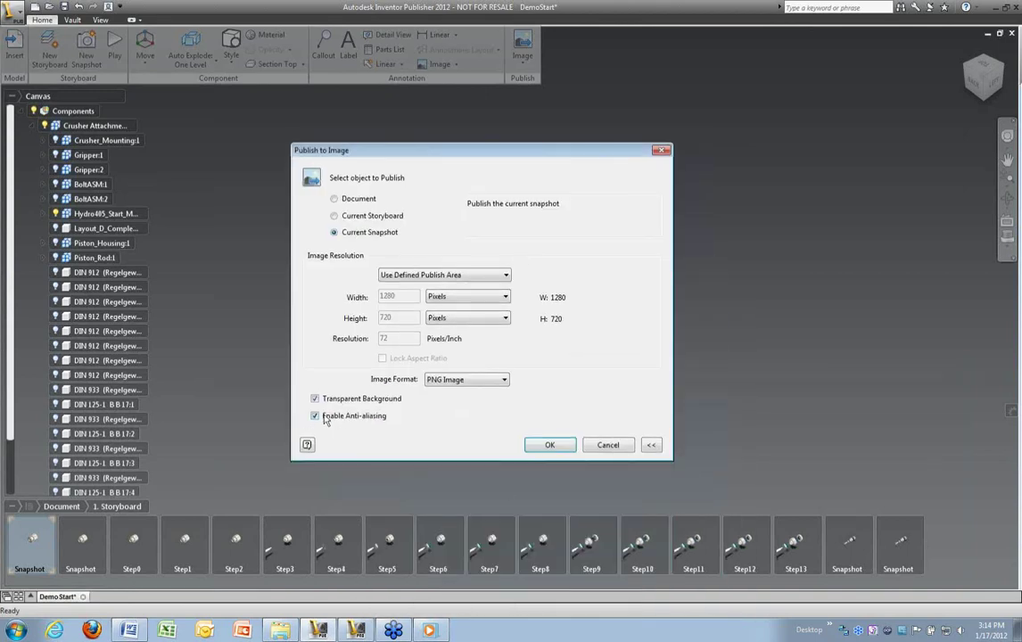
{"action": "left_click", "coordinate": [547, 446]}
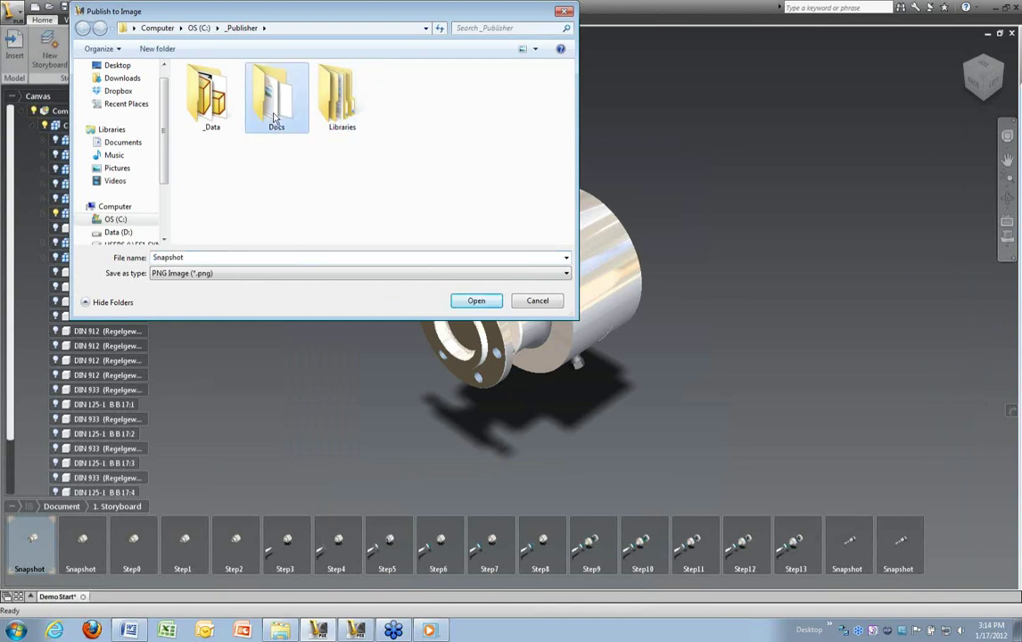
Save it as Snapshot.png in the Docs folder, replacing the existing file.
{"action": "double_click", "coordinate": [274, 94]}
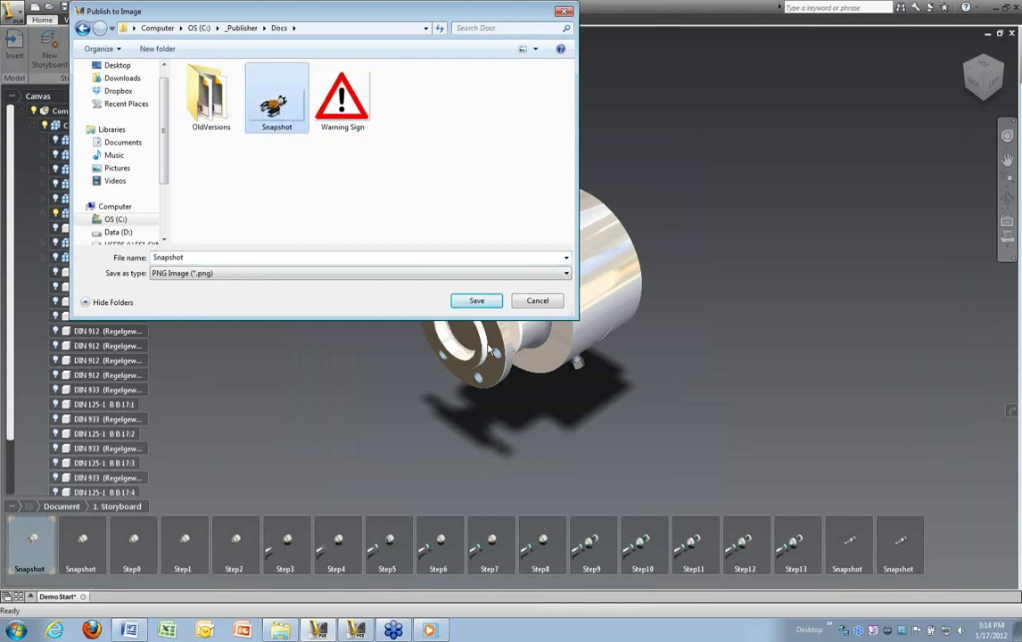
{"action": "left_click", "coordinate": [477, 303]}
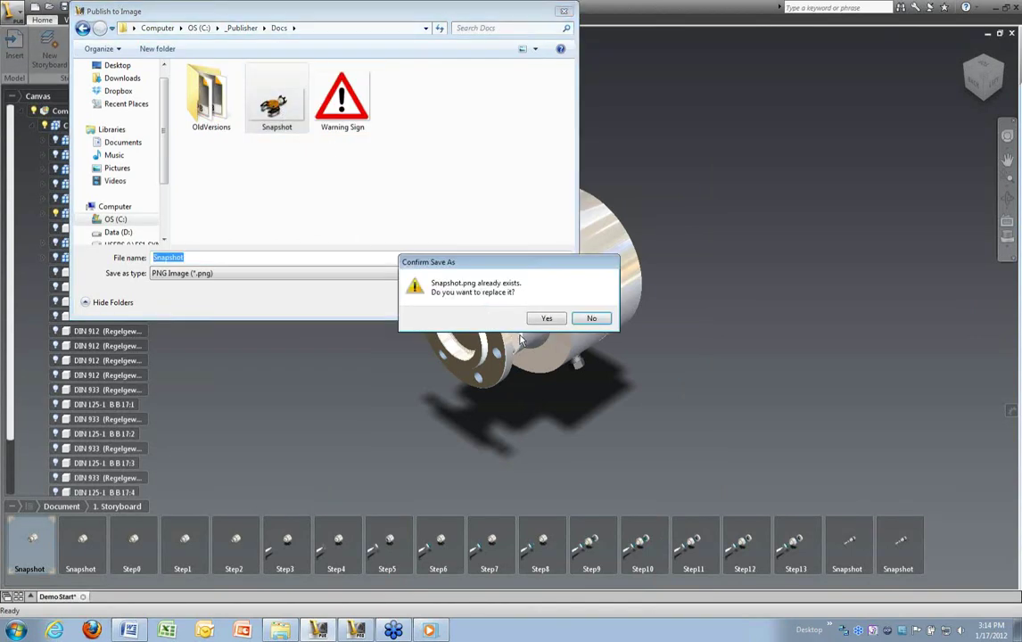
{"action": "left_click", "coordinate": [545, 320]}
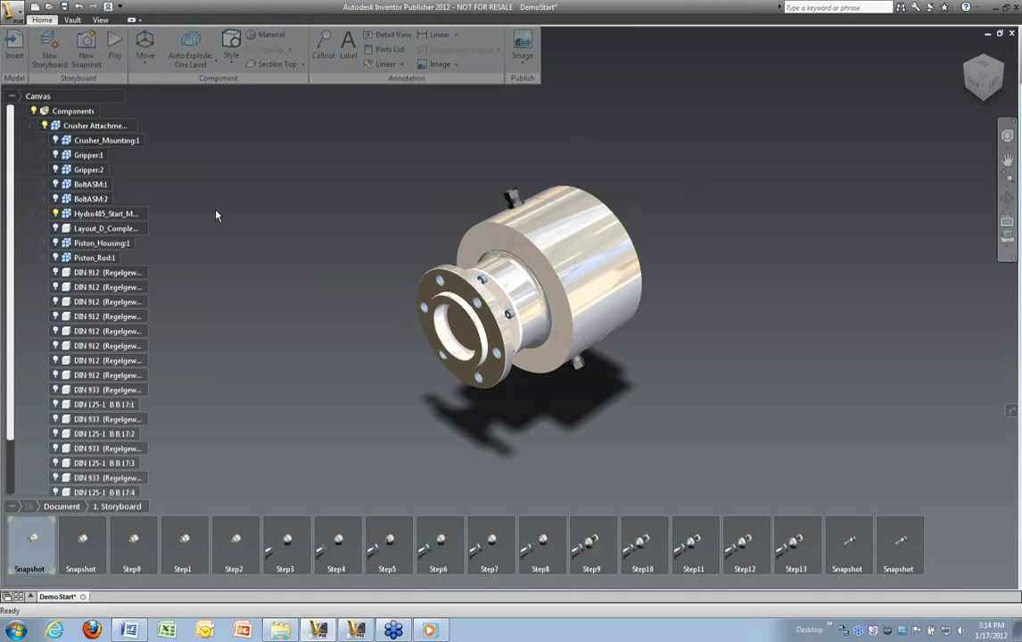
In Crusher Technical Data_Demo, insert the Snapshot picture, then undo it.
{"action": "left_click", "coordinate": [132, 632]}
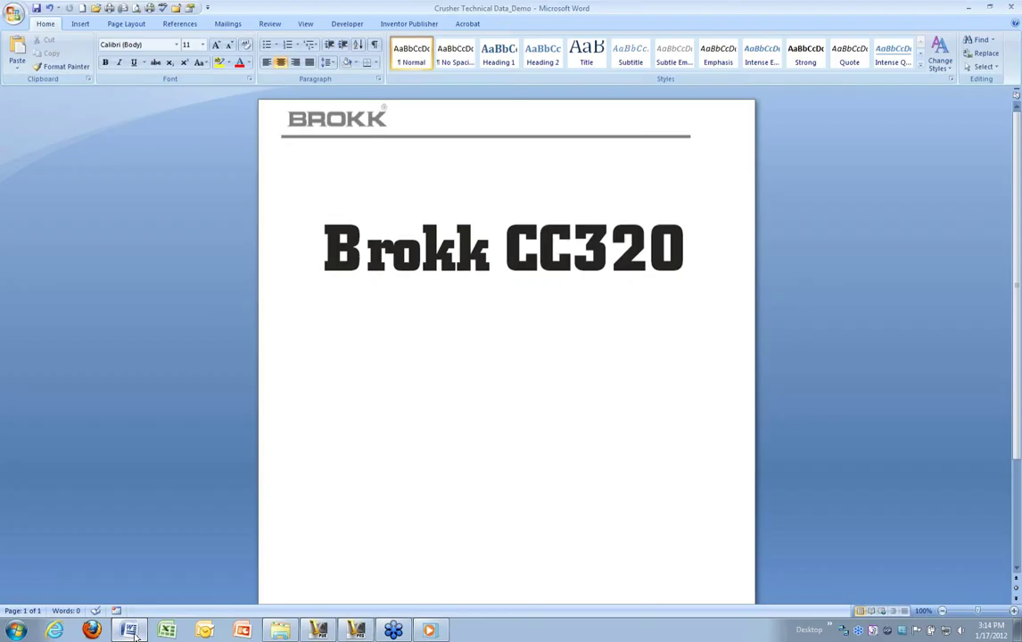
{"action": "left_click", "coordinate": [79, 24]}
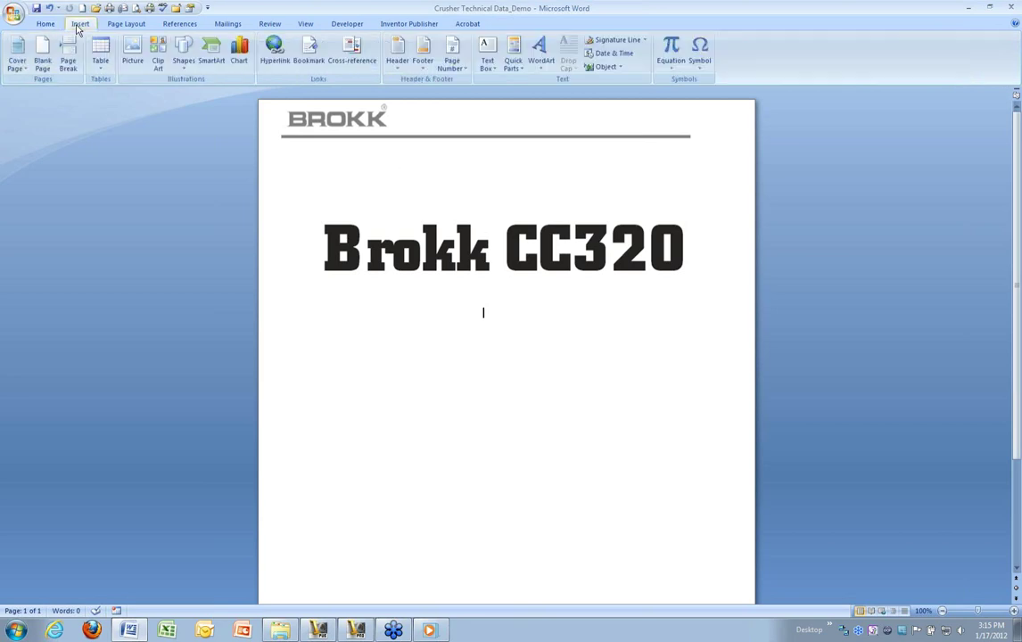
{"action": "left_click", "coordinate": [132, 54]}
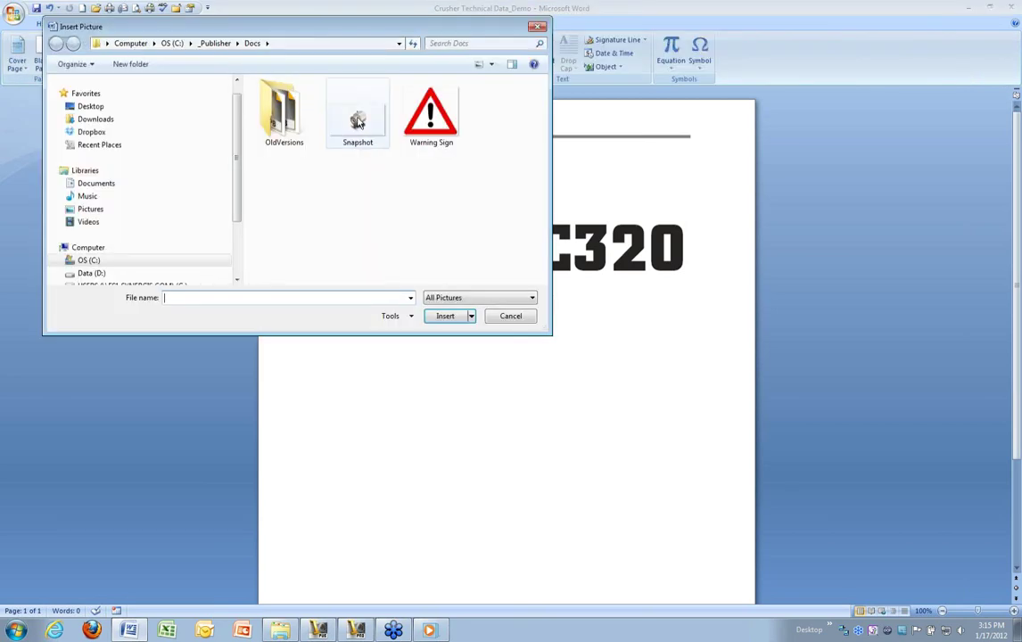
{"action": "left_click", "coordinate": [357, 122]}
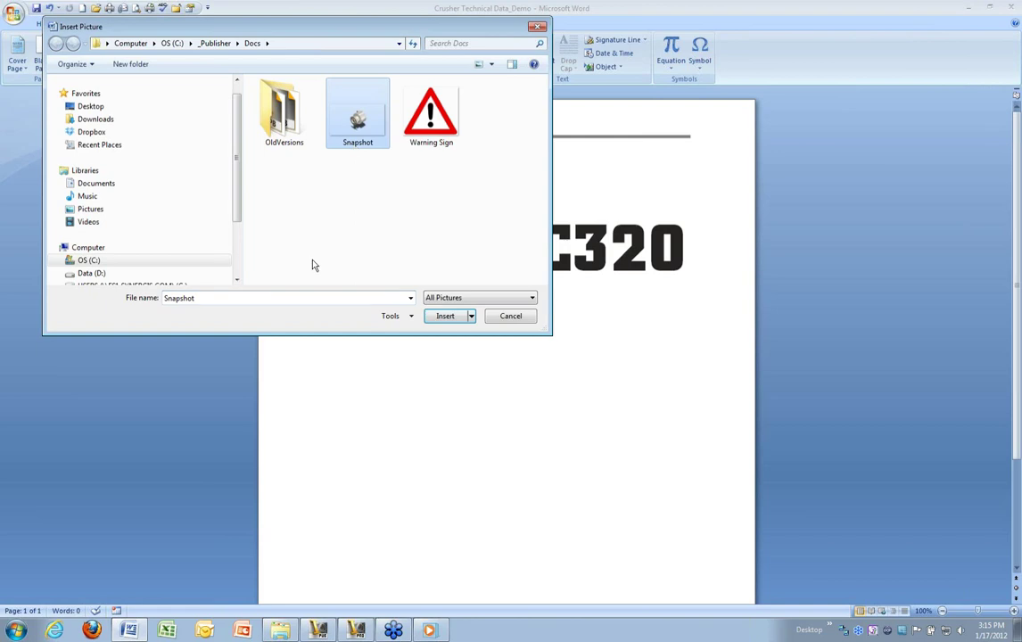
{"action": "left_click", "coordinate": [451, 316]}
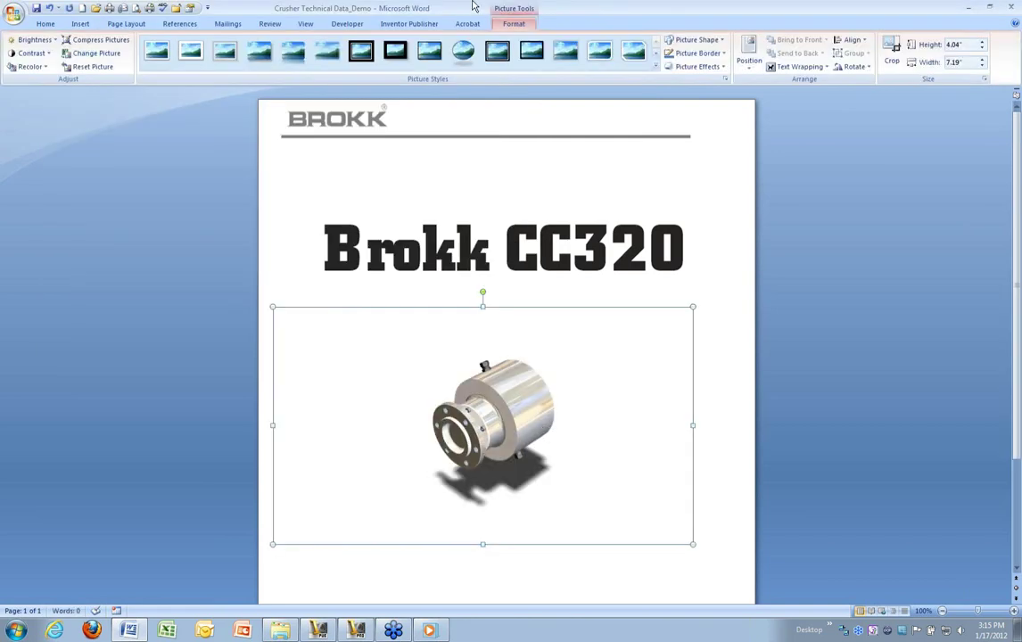
{"action": "left_click", "coordinate": [51, 8]}
Insert Snapshot as a linked picture, then undo that as well.
{"action": "left_click", "coordinate": [79, 24]}
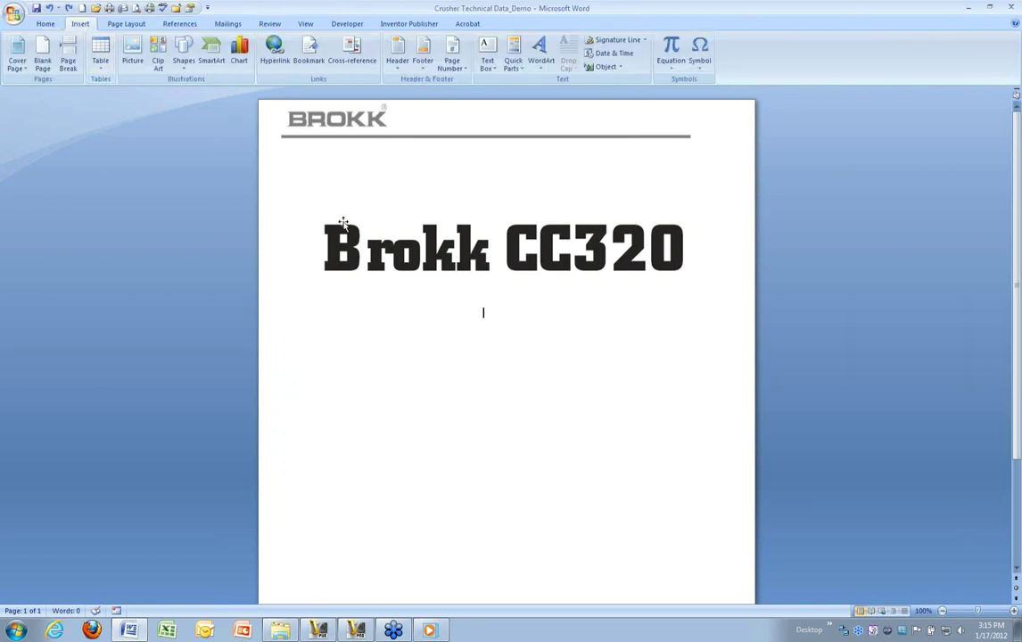
{"action": "left_click", "coordinate": [132, 54]}
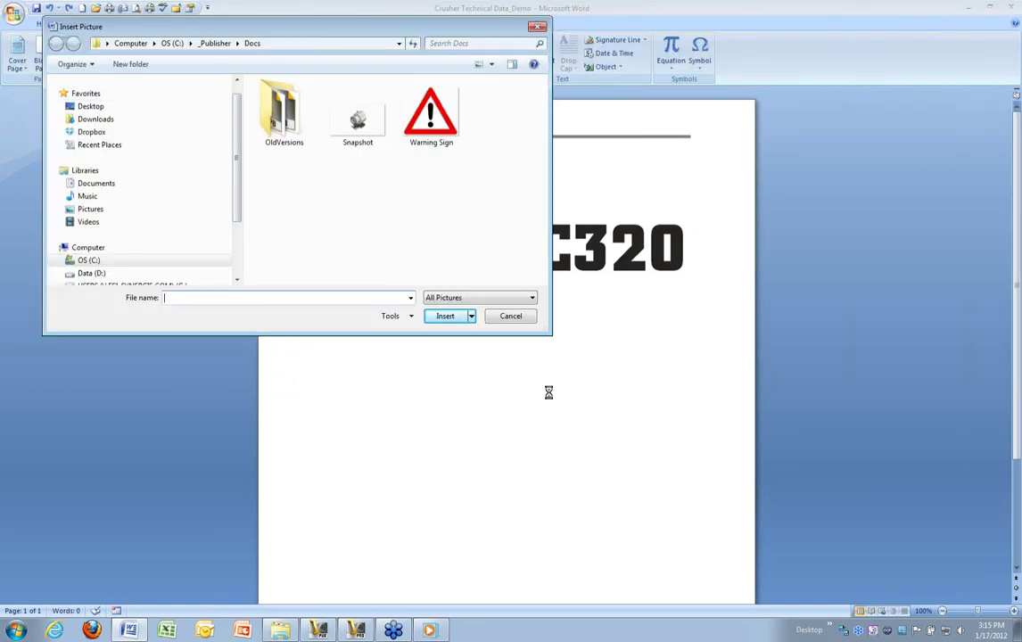
{"action": "left_click", "coordinate": [470, 317]}
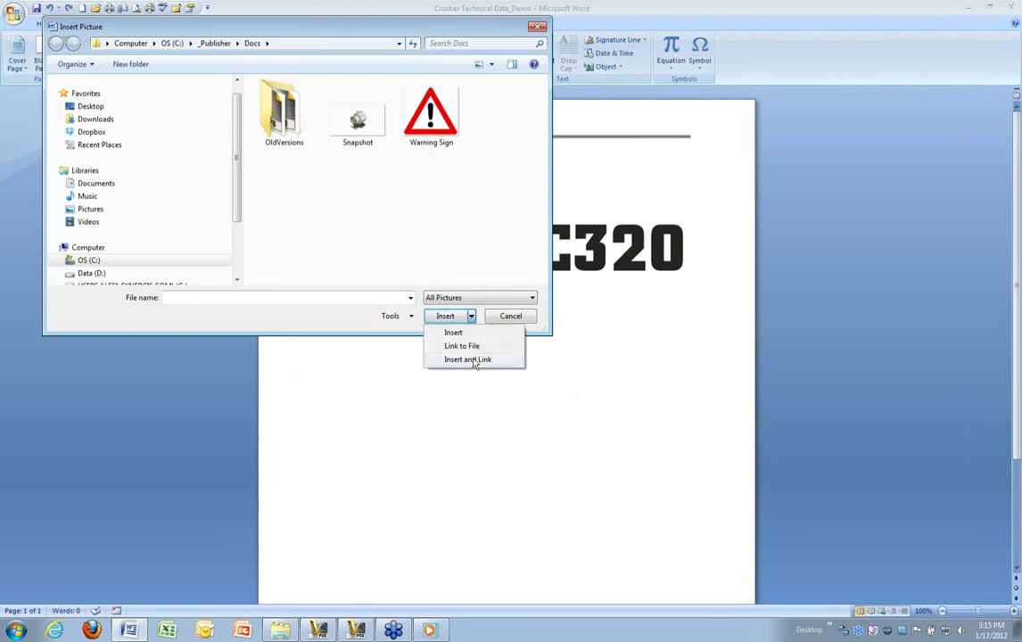
{"action": "left_click", "coordinate": [474, 360]}
{"action": "left_click", "coordinate": [358, 127]}
{"action": "left_click", "coordinate": [471, 316]}
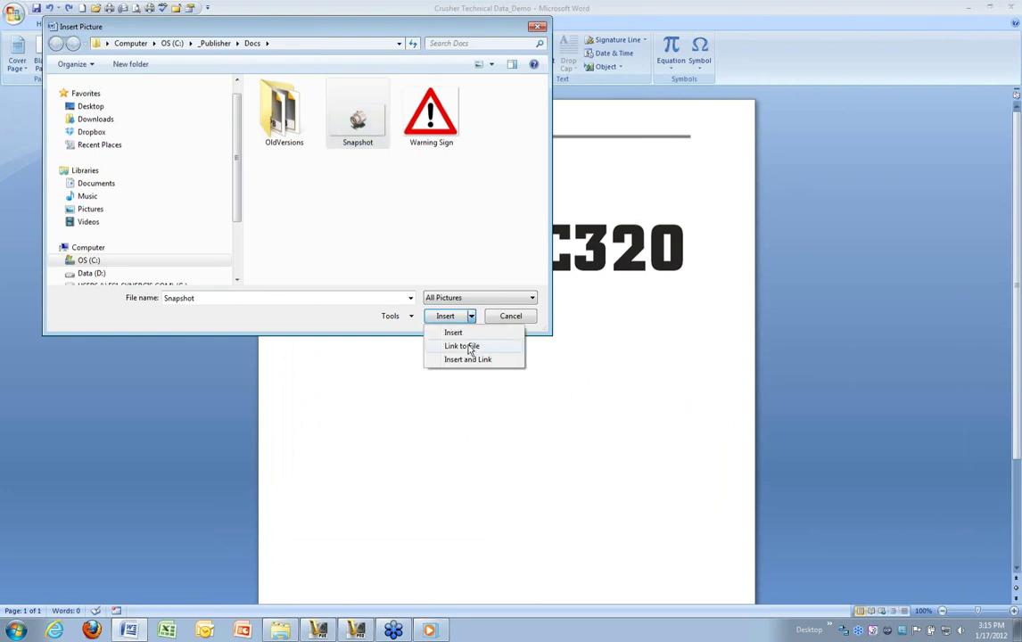
{"action": "left_click", "coordinate": [469, 359]}
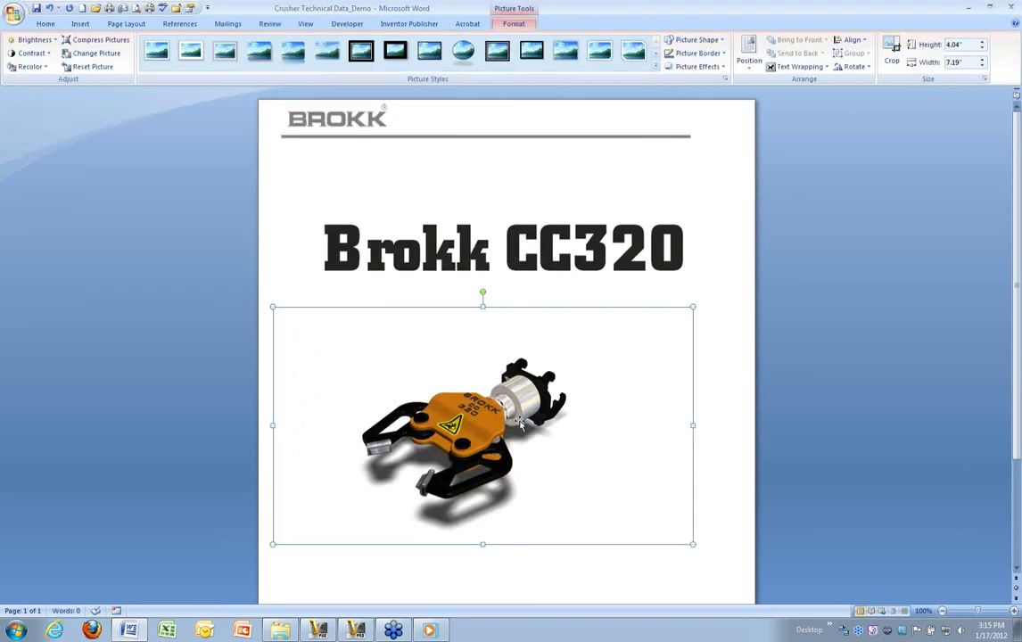
{"action": "left_click", "coordinate": [51, 8]}
Embed the Snapshot picture beneath the Brokk CC320 title, then switch back to Inventor Publisher.
{"action": "left_click", "coordinate": [79, 24]}
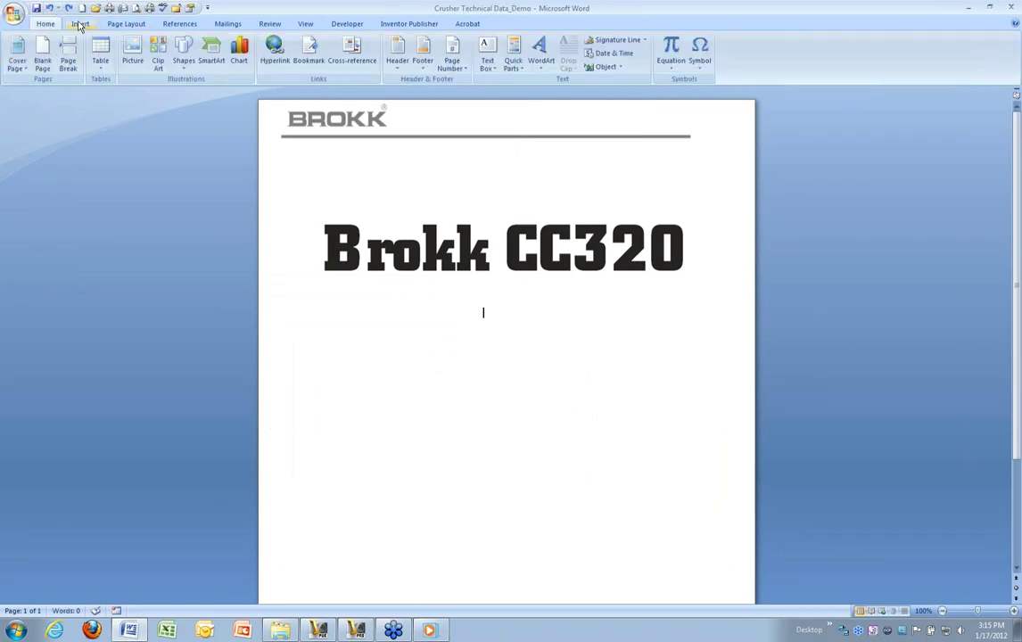
{"action": "left_click", "coordinate": [133, 51]}
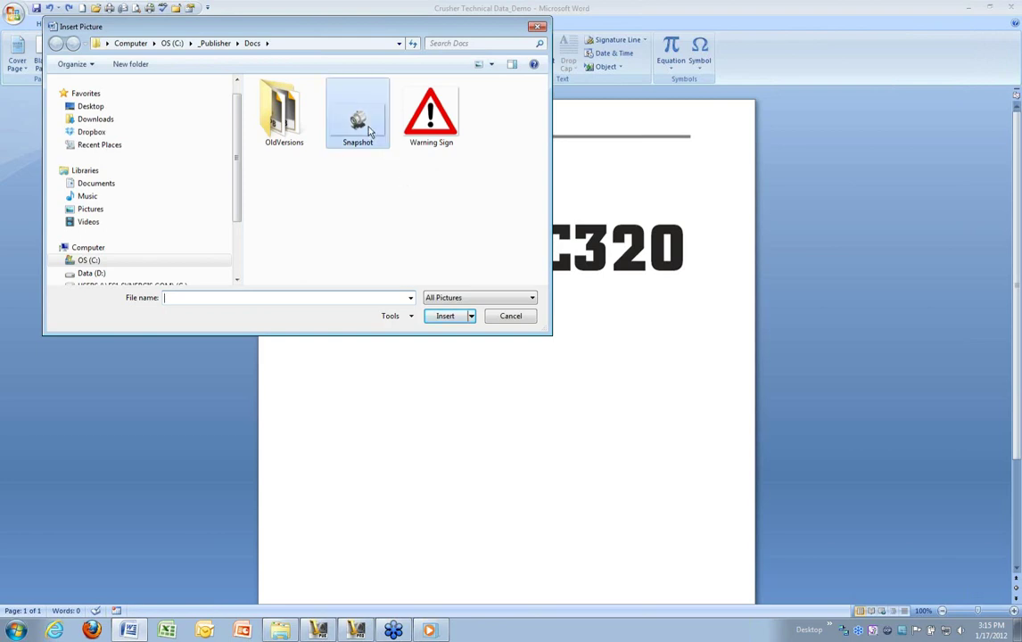
{"action": "left_click", "coordinate": [369, 130]}
{"action": "left_click", "coordinate": [471, 316]}
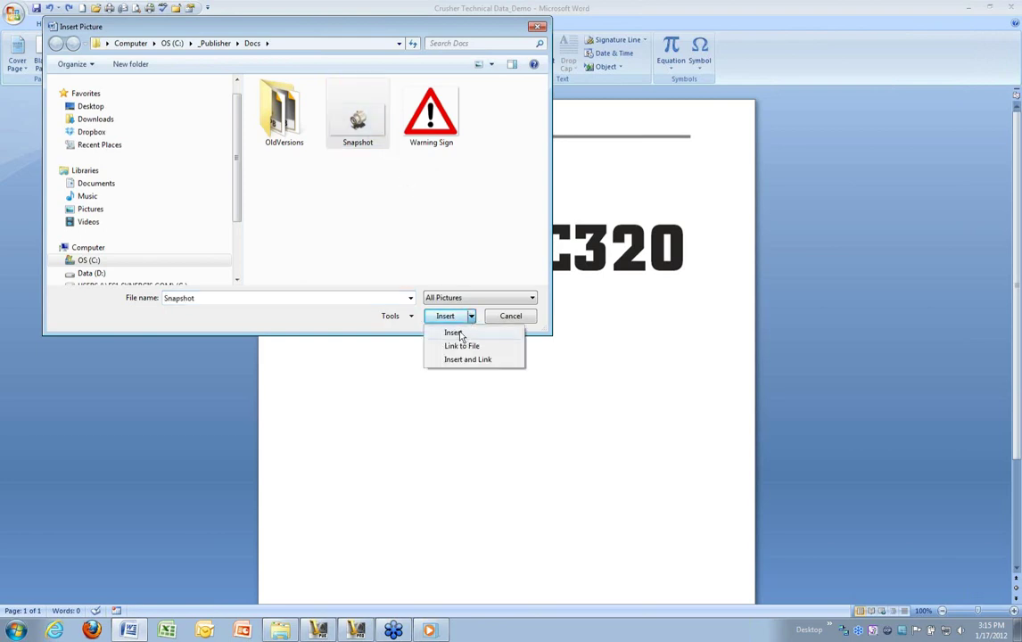
{"action": "left_click", "coordinate": [460, 334]}
{"action": "left_click", "coordinate": [483, 254]}
{"action": "scroll", "coordinate": [684, 433], "scroll_direction": "down", "scroll_amount": 3}
{"action": "scroll", "coordinate": [682, 432], "scroll_direction": "up", "scroll_amount": 2}
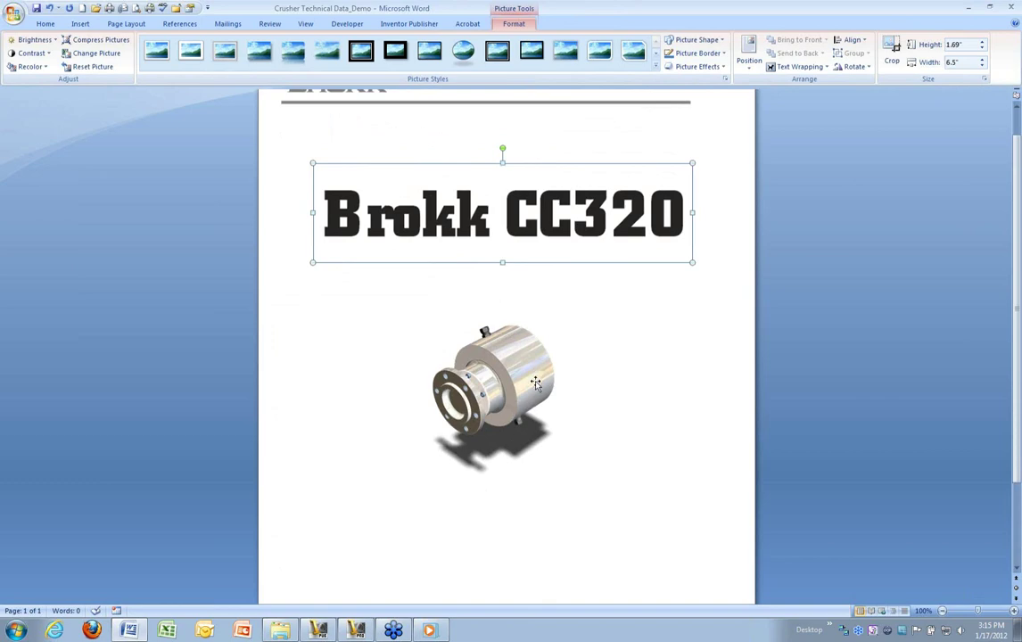
{"action": "left_click", "coordinate": [319, 630]}
{"action": "left_click", "coordinate": [356, 630]}
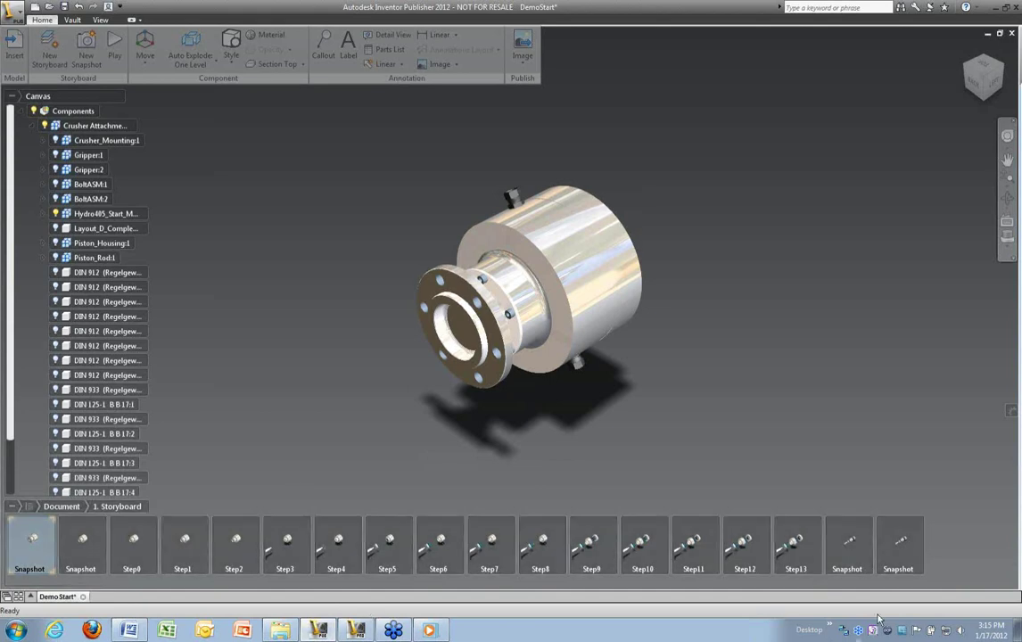
Show the Step13 exploded view of the Hydro405 cylinder and bring up the housing's context menu.
{"action": "left_click", "coordinate": [794, 540]}
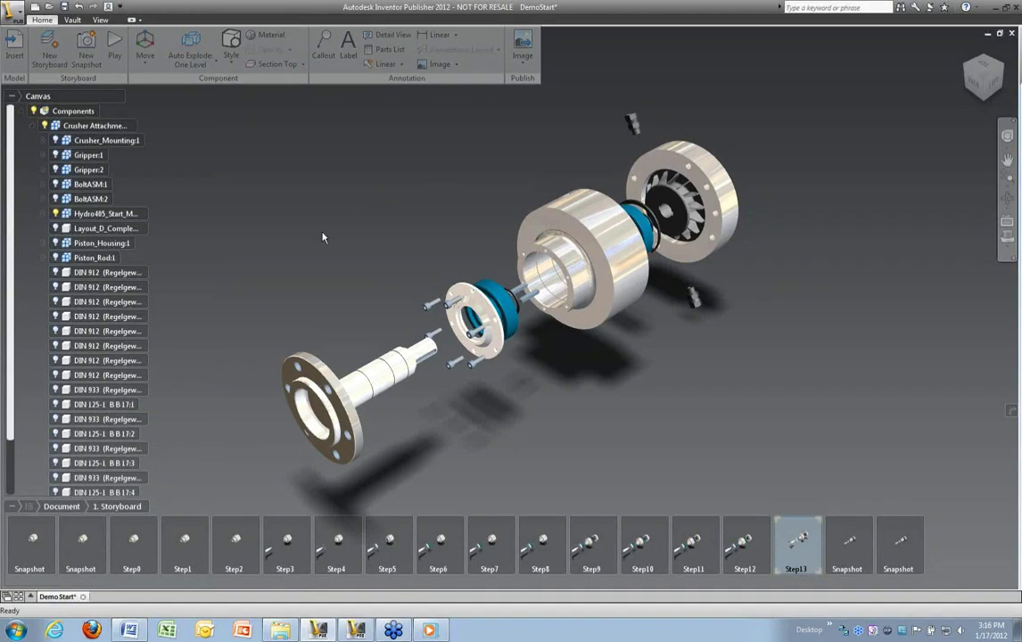
{"action": "right_click", "coordinate": [347, 208]}
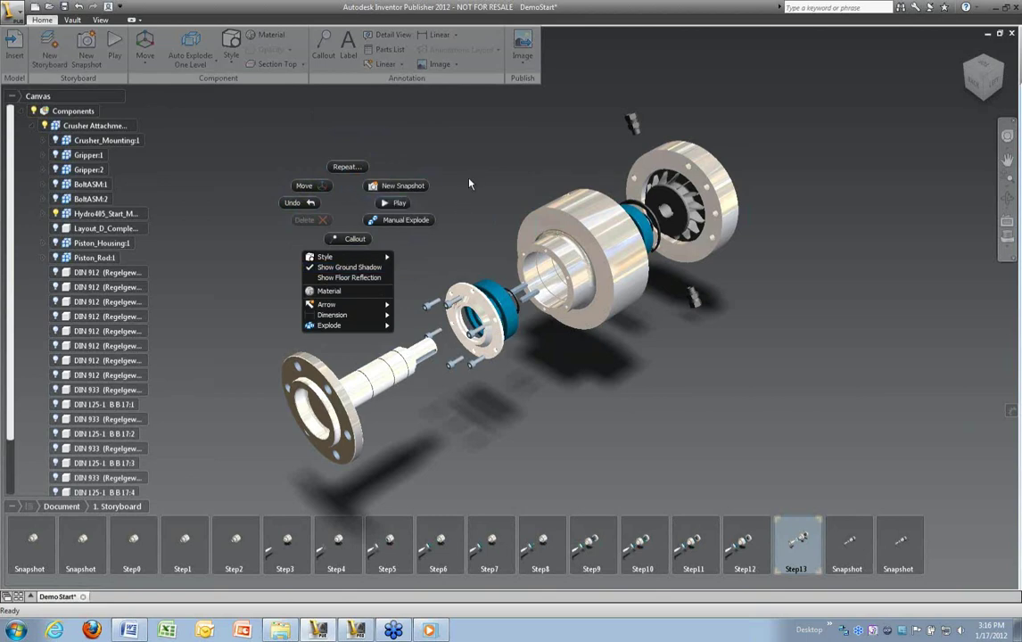
{"action": "left_click", "coordinate": [424, 152]}
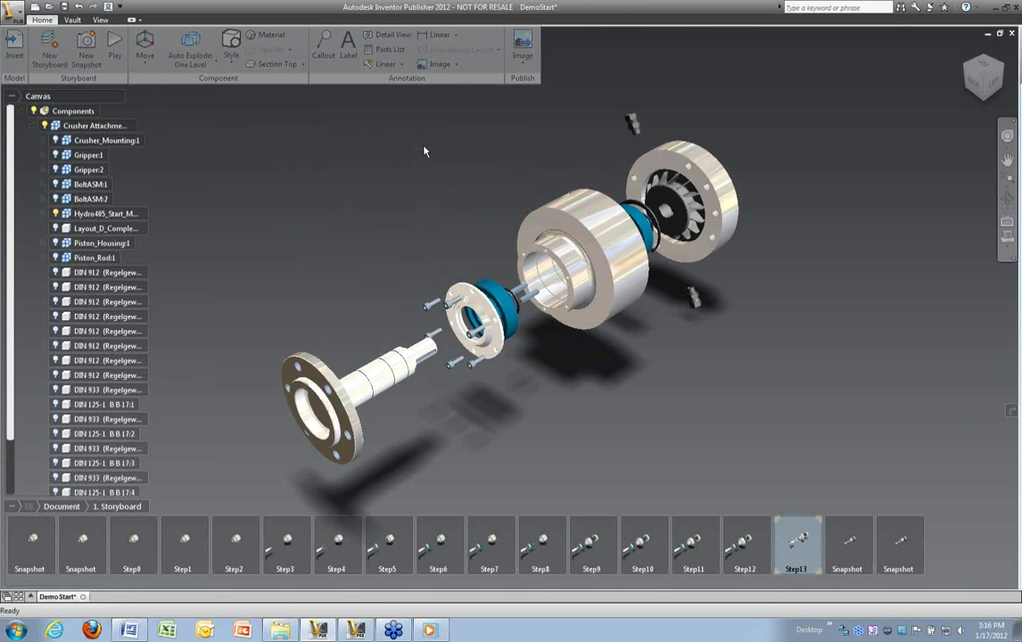
{"action": "right_click", "coordinate": [591, 240]}
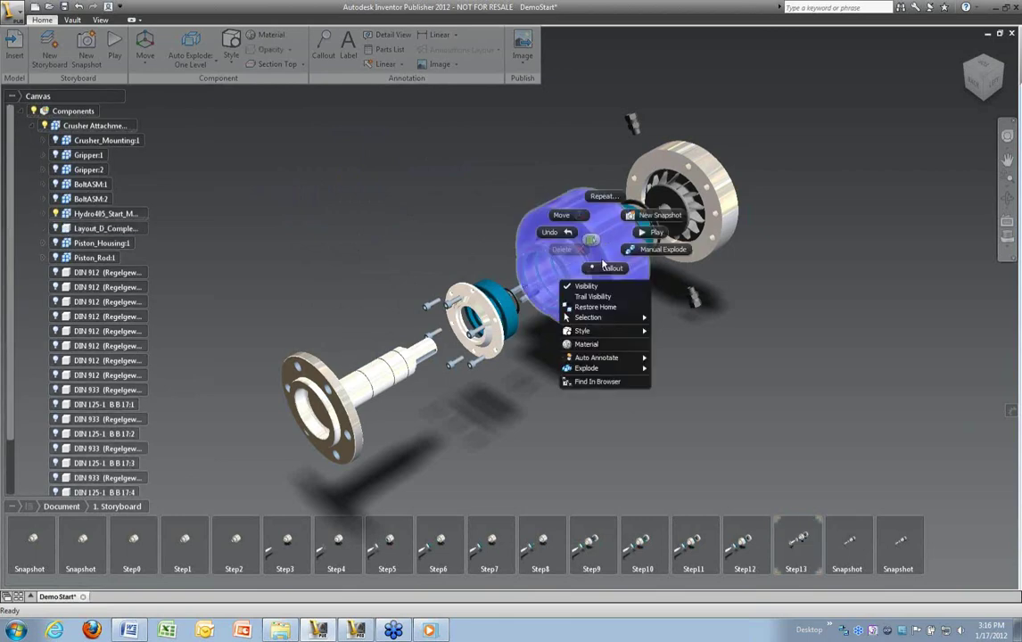
Isolate the housing and capture it as a new snapshot.
{"action": "mouse_move", "coordinate": [607, 319]}
{"action": "left_click", "coordinate": [670, 331]}
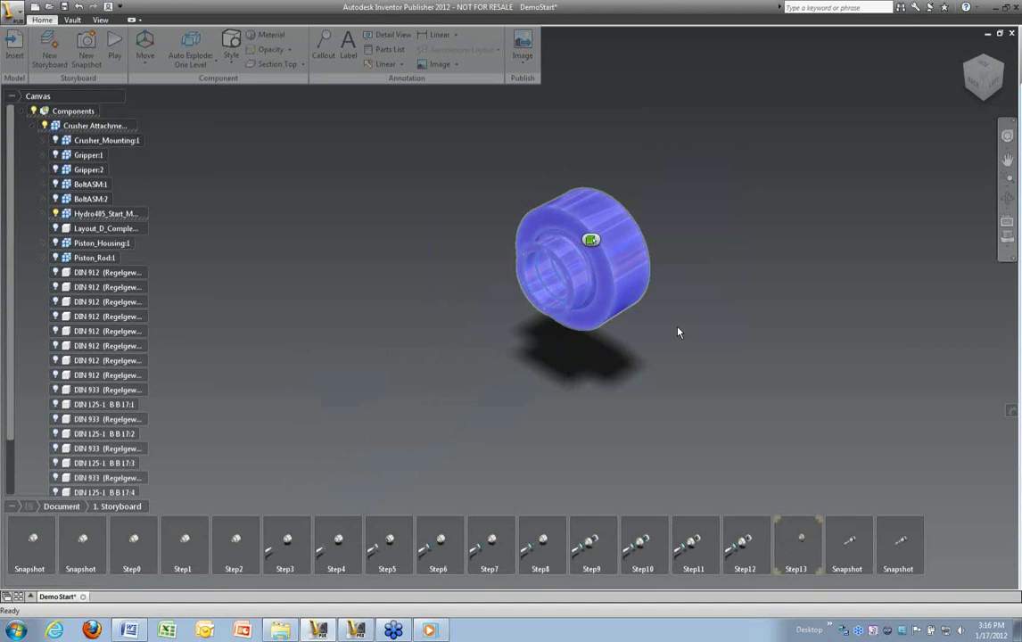
{"action": "right_click", "coordinate": [800, 285]}
{"action": "left_click", "coordinate": [852, 265]}
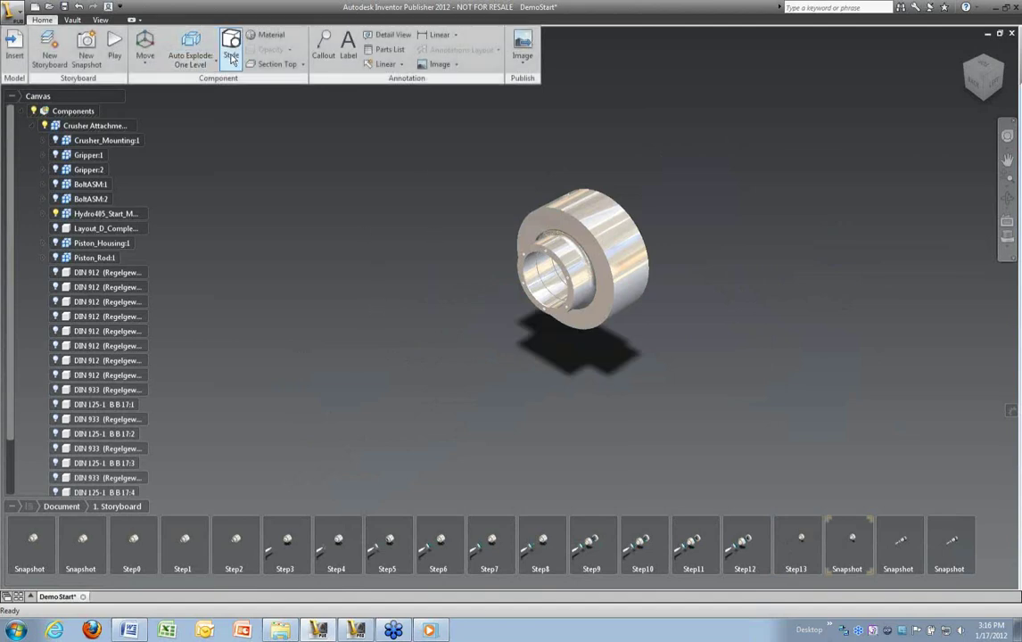
Apply the Basic Shading style to the housing.
{"action": "left_click", "coordinate": [564, 231]}
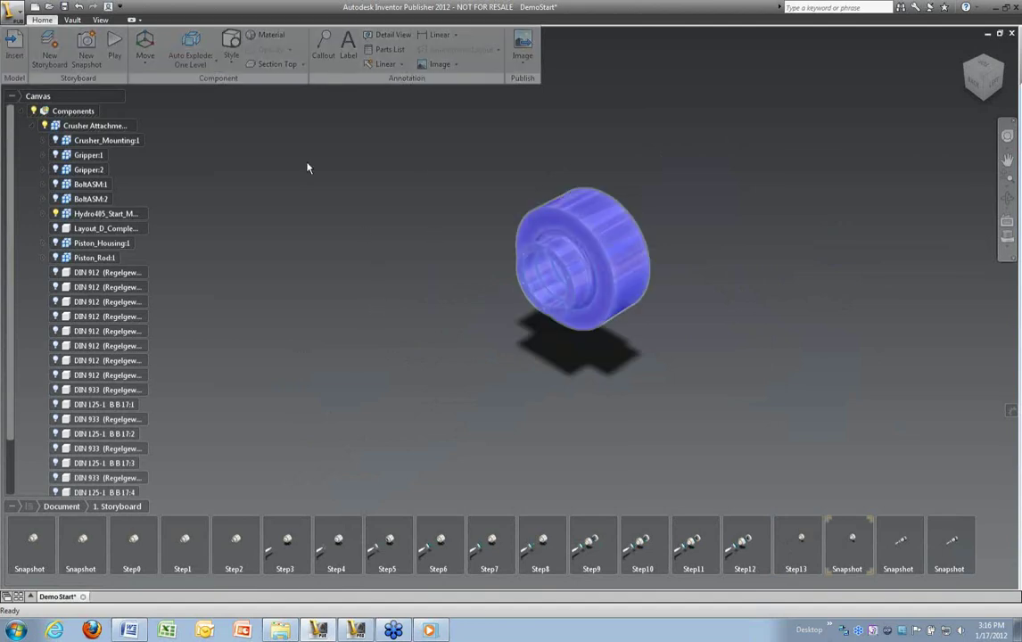
{"action": "left_click", "coordinate": [232, 63]}
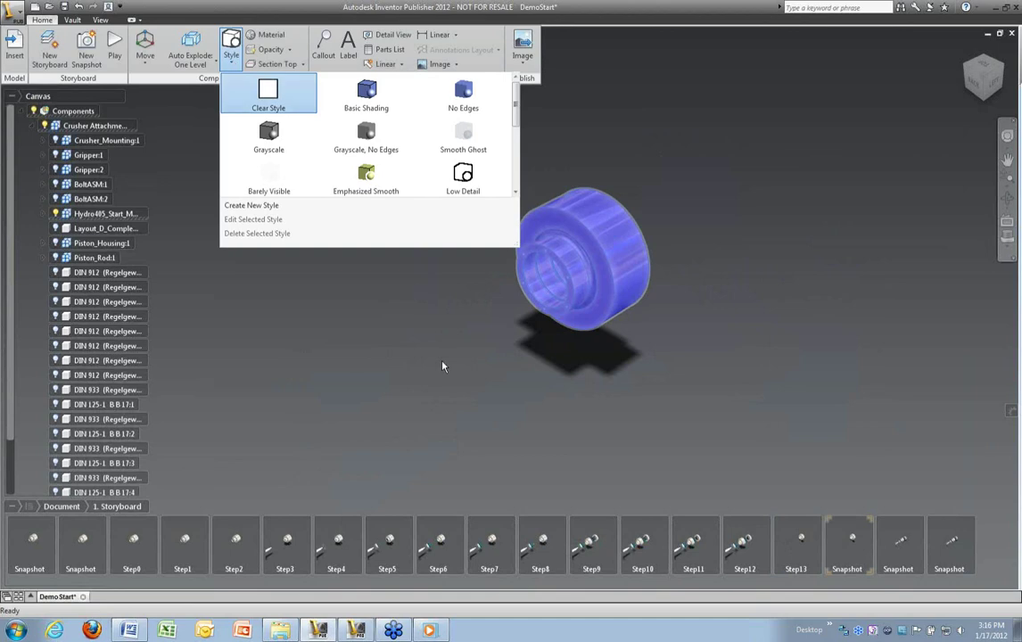
{"action": "left_click", "coordinate": [329, 89]}
{"action": "left_click", "coordinate": [411, 262]}
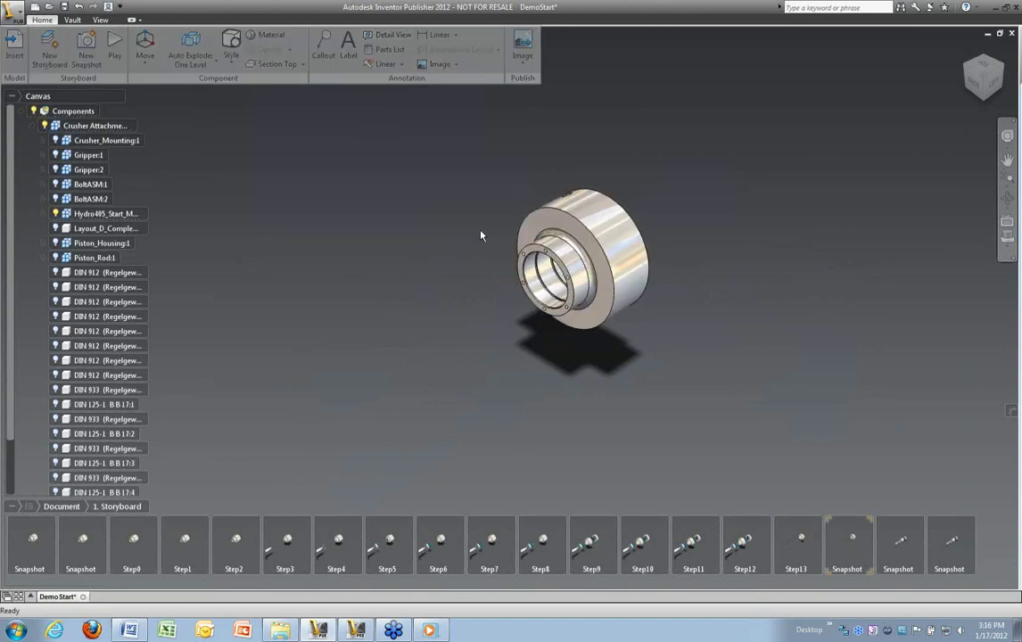
Restyle the housing as a Technical Line Drawing with black outlines.
{"action": "left_click", "coordinate": [232, 64]}
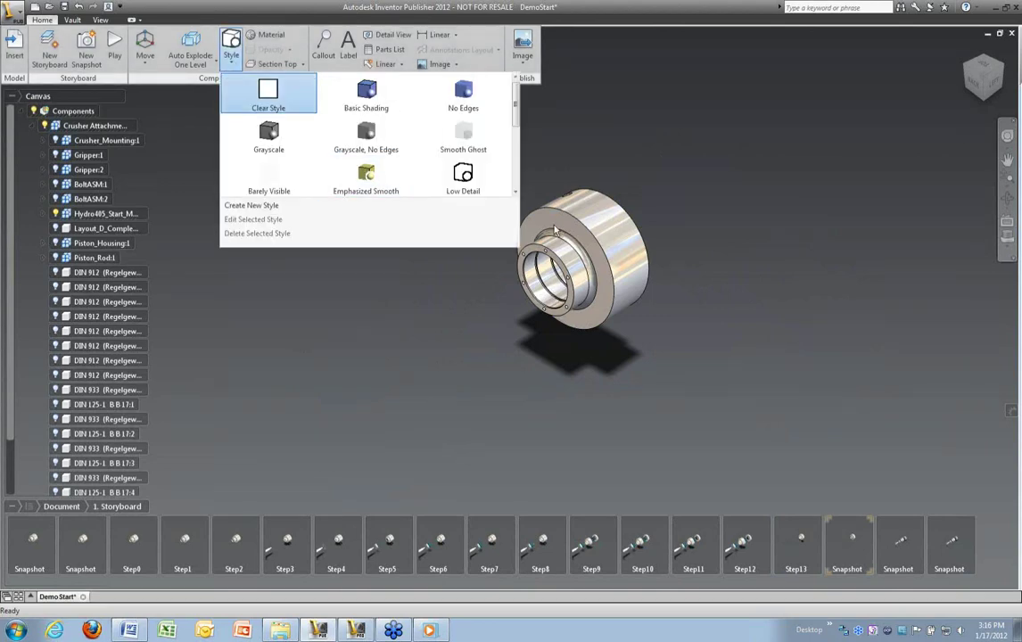
{"action": "mouse_move", "coordinate": [515, 123]}
{"action": "left_mouse_down"}
{"action": "mouse_move", "coordinate": [521, 162]}
{"action": "mouse_move", "coordinate": [483, 145]}
{"action": "left_mouse_up"}
{"action": "left_click", "coordinate": [475, 134]}
{"action": "left_click", "coordinate": [575, 252]}
{"action": "left_click", "coordinate": [231, 49]}
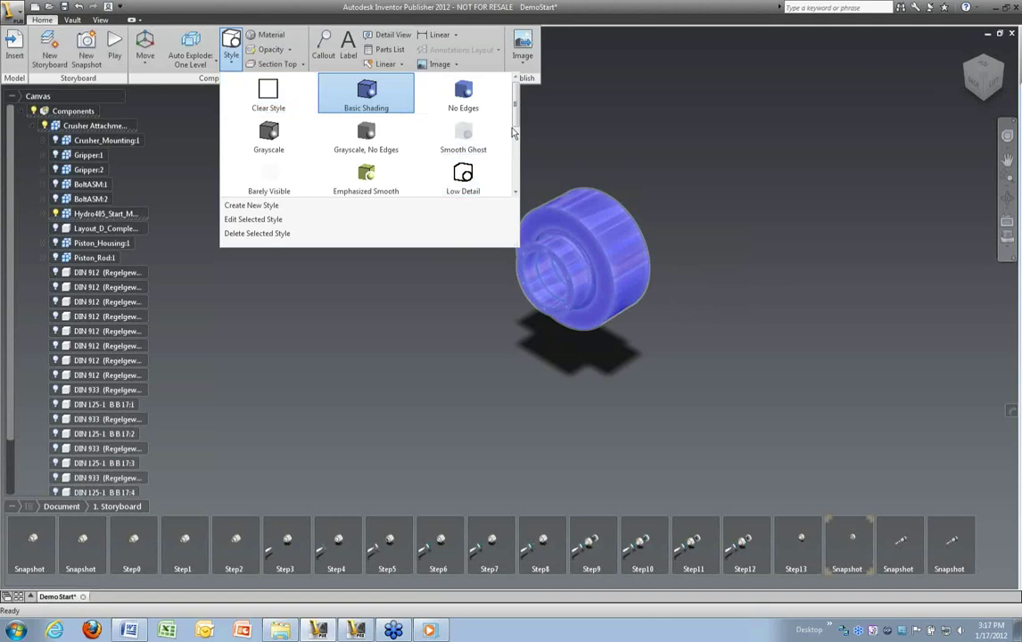
{"action": "scroll", "coordinate": [466, 135], "scroll_direction": "down", "scroll_amount": 2}
{"action": "left_click", "coordinate": [466, 134]}
{"action": "left_click", "coordinate": [406, 240]}
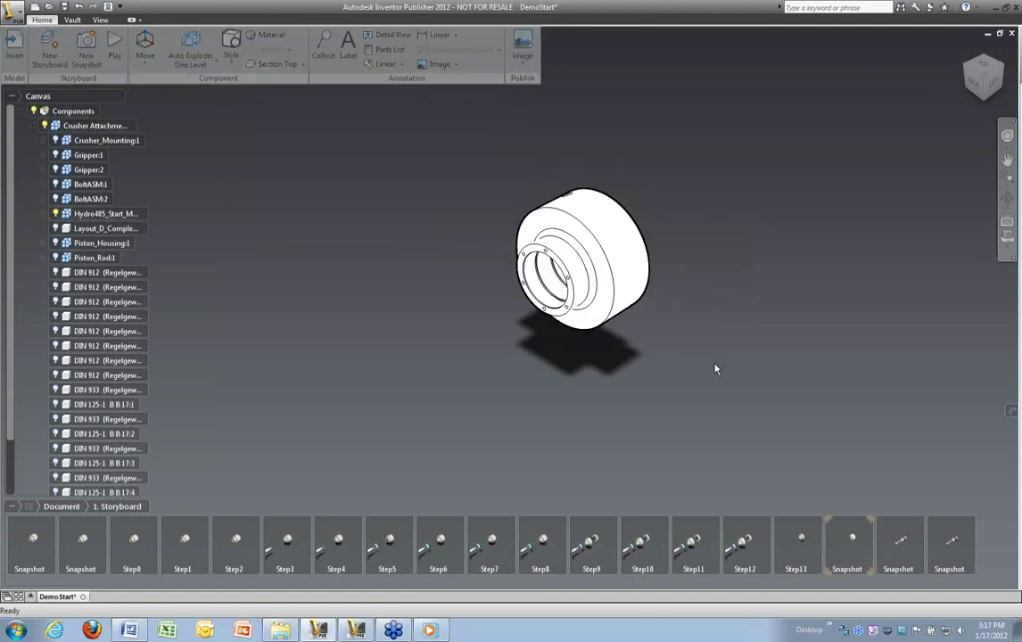
Capture the line-drawn housing as a new snapshot and switch to the Step12 exploded view.
{"action": "right_click", "coordinate": [727, 221]}
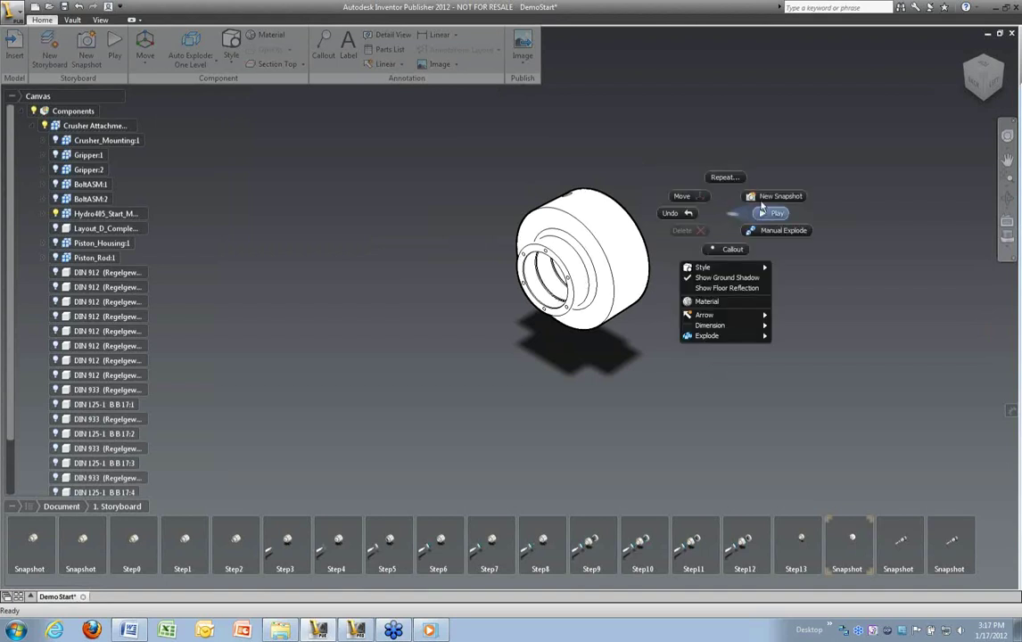
{"action": "left_click", "coordinate": [765, 198]}
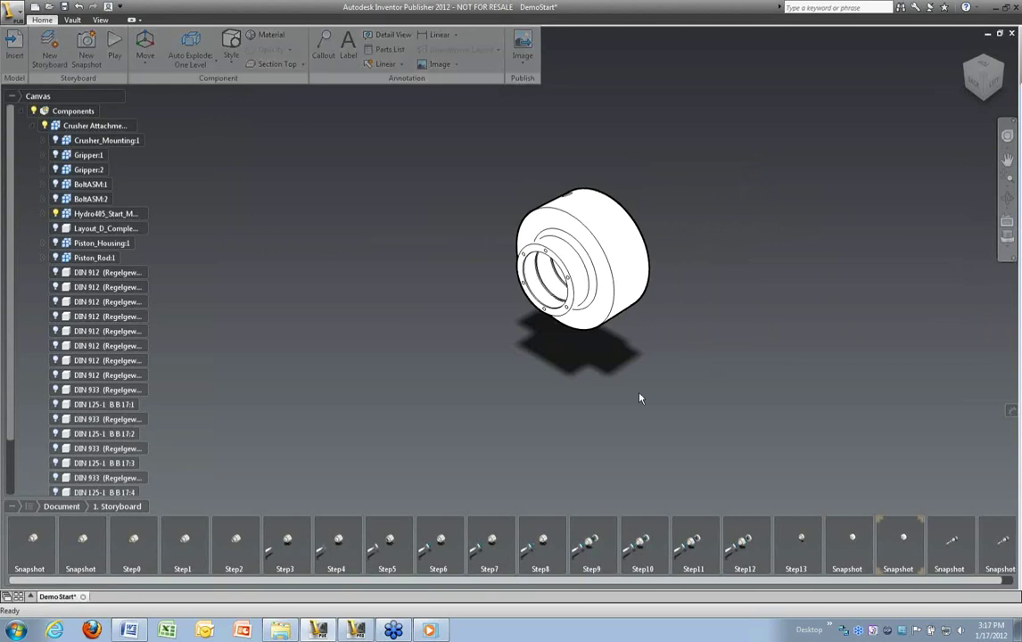
{"action": "left_click", "coordinate": [749, 559]}
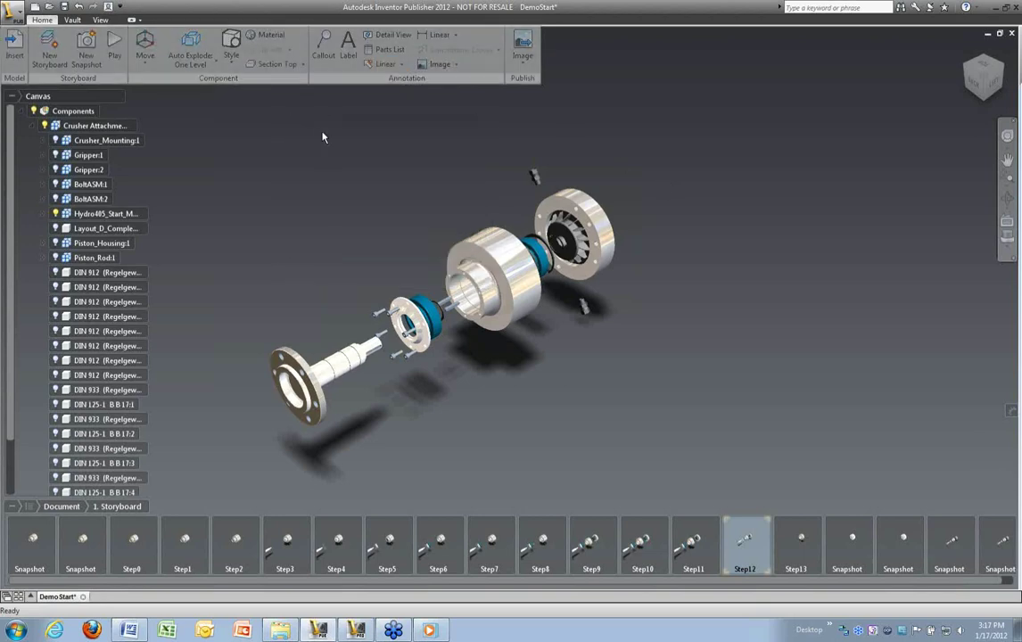
{"action": "left_click", "coordinate": [303, 64]}
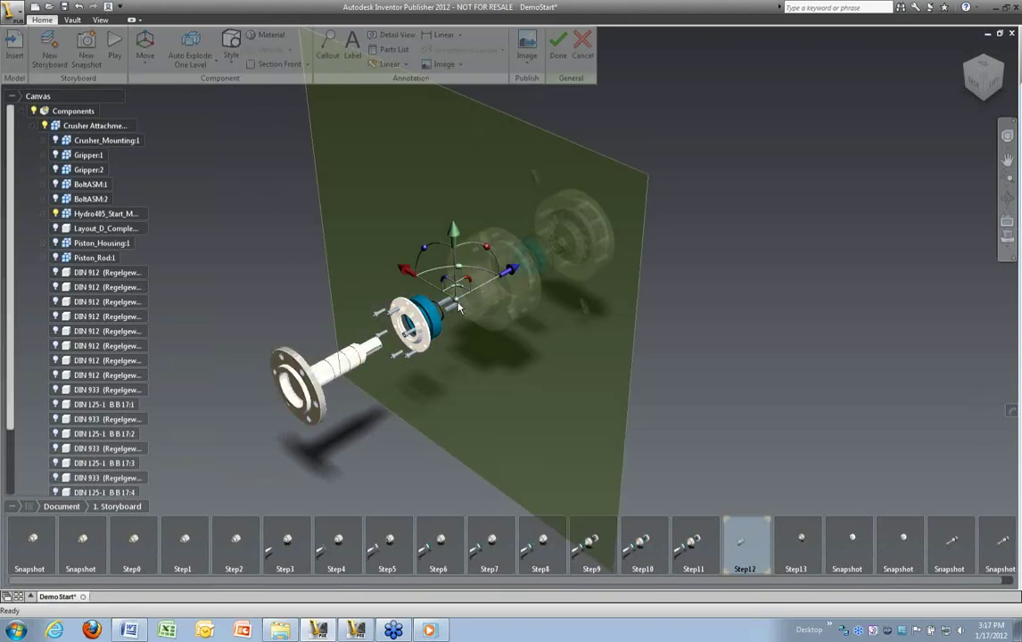
Slide the front section plane along the Step12 assembly, finish the cut, and orbit the view.
{"action": "left_click_drag", "start_coordinate": [510, 278], "coordinate": [553, 274]}
{"action": "key", "text": "Escape"}
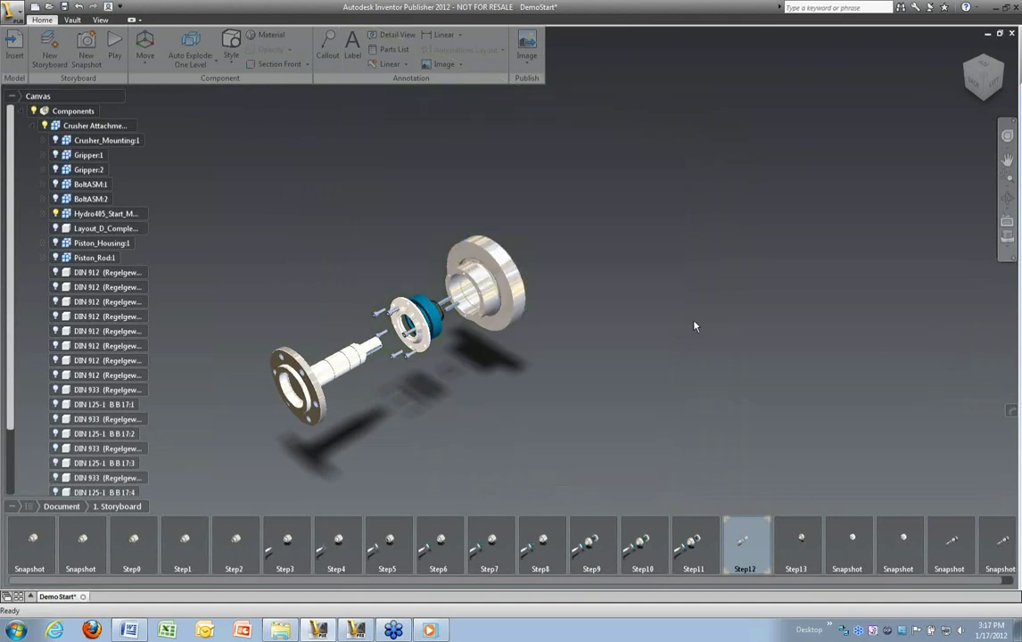
{"action": "mouse_move", "coordinate": [981, 78]}
{"action": "left_mouse_down"}
{"action": "mouse_move", "coordinate": [839, 176]}
{"action": "mouse_move", "coordinate": [782, 191]}
{"action": "left_mouse_up"}
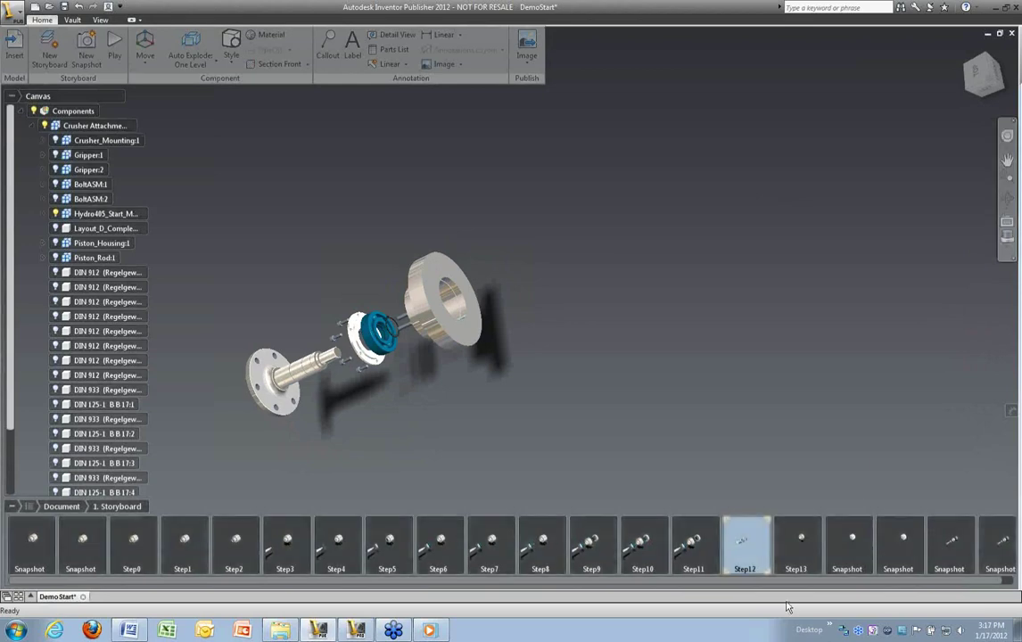
Go to Step11 and start a parts list with Crusher Attachment:1 as the source.
{"action": "left_click", "coordinate": [701, 549]}
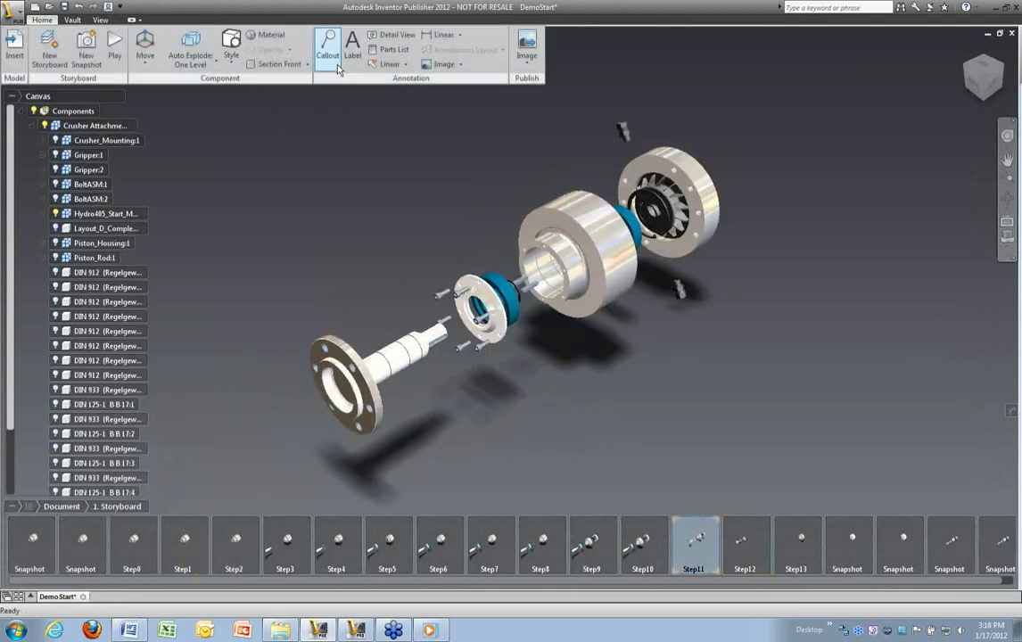
{"action": "left_click", "coordinate": [395, 51]}
{"action": "left_click_drag", "start_coordinate": [524, 211], "coordinate": [324, 130]}
{"action": "mouse_move", "coordinate": [348, 635]}
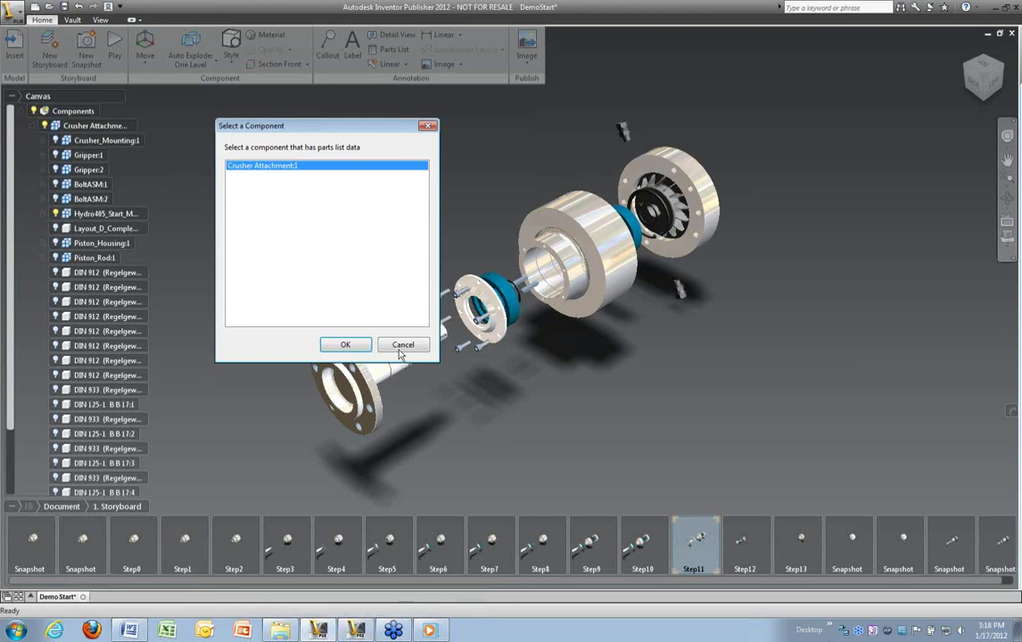
{"action": "left_click", "coordinate": [346, 345]}
Remove the Preview column from the parts list fields.
{"action": "left_click_drag", "start_coordinate": [539, 196], "coordinate": [733, 118]}
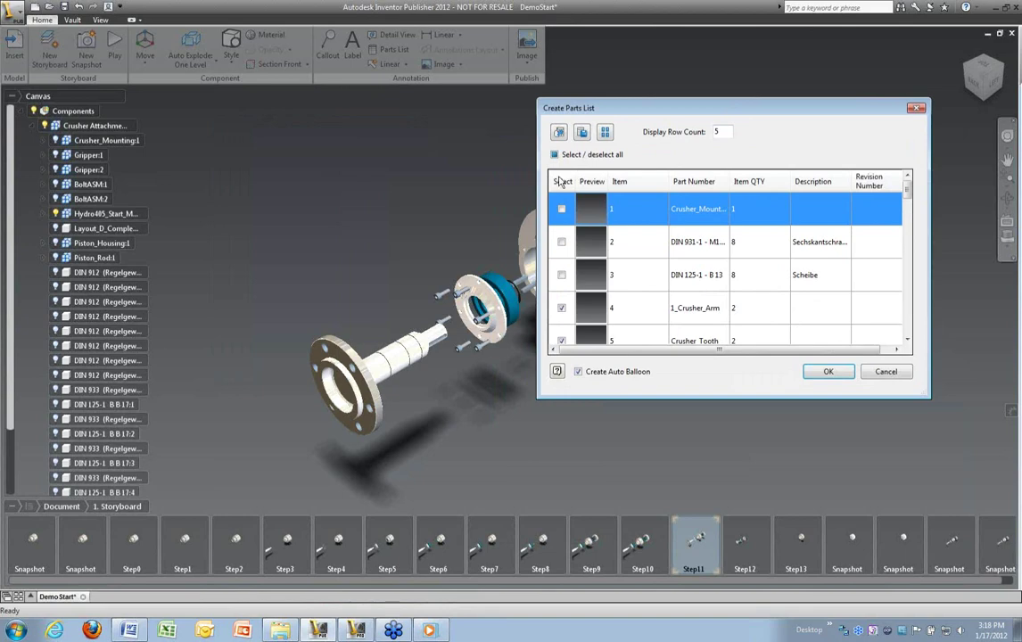
{"action": "left_click", "coordinate": [562, 132]}
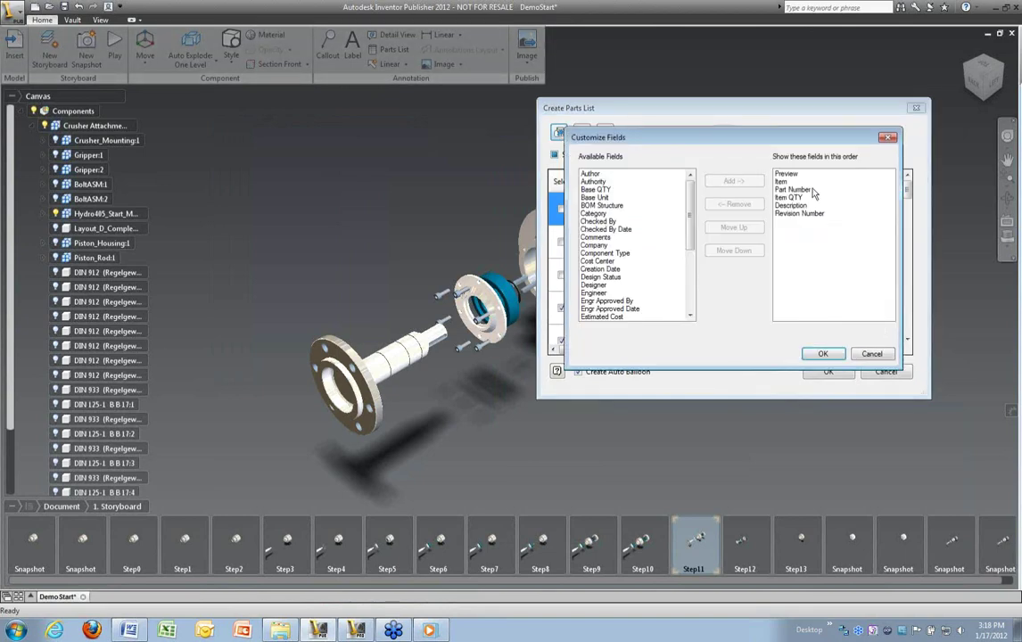
{"action": "left_click", "coordinate": [789, 174]}
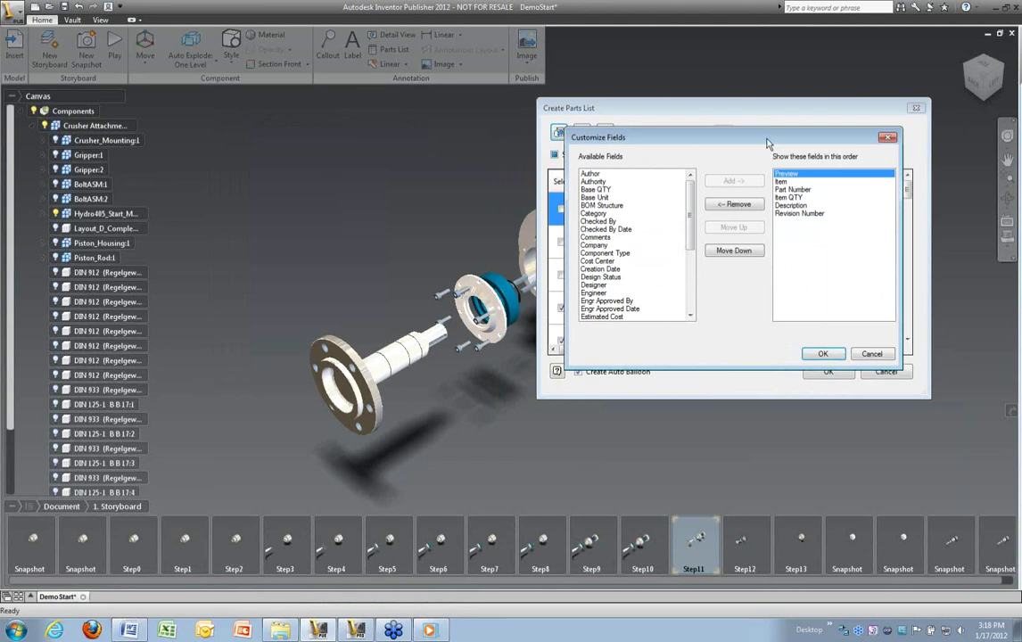
{"action": "left_click_drag", "start_coordinate": [766, 143], "coordinate": [683, 265]}
{"action": "left_click", "coordinate": [708, 323]}
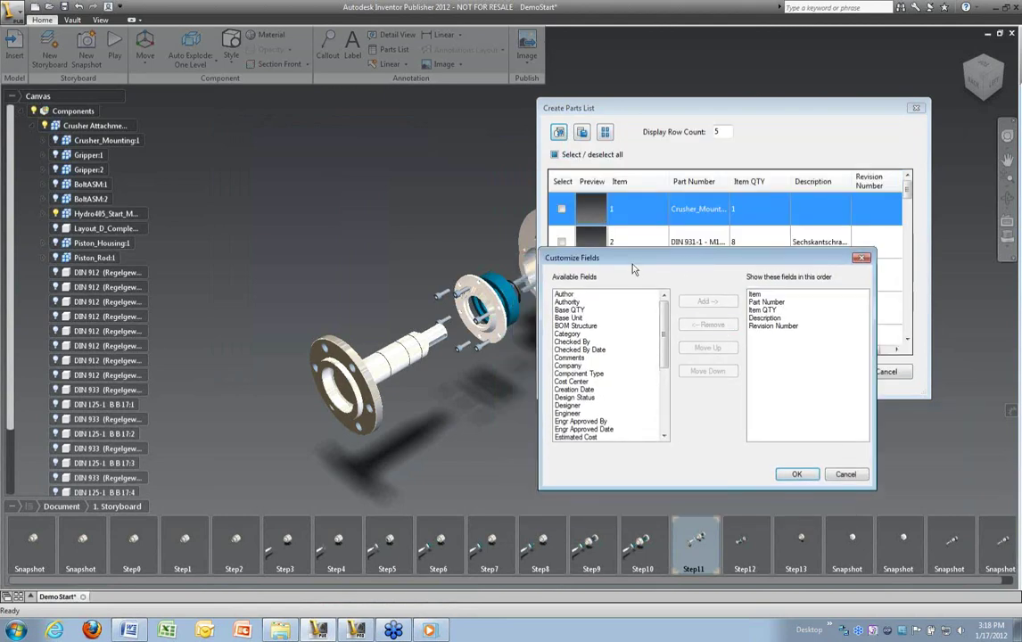
{"action": "left_click", "coordinate": [806, 476]}
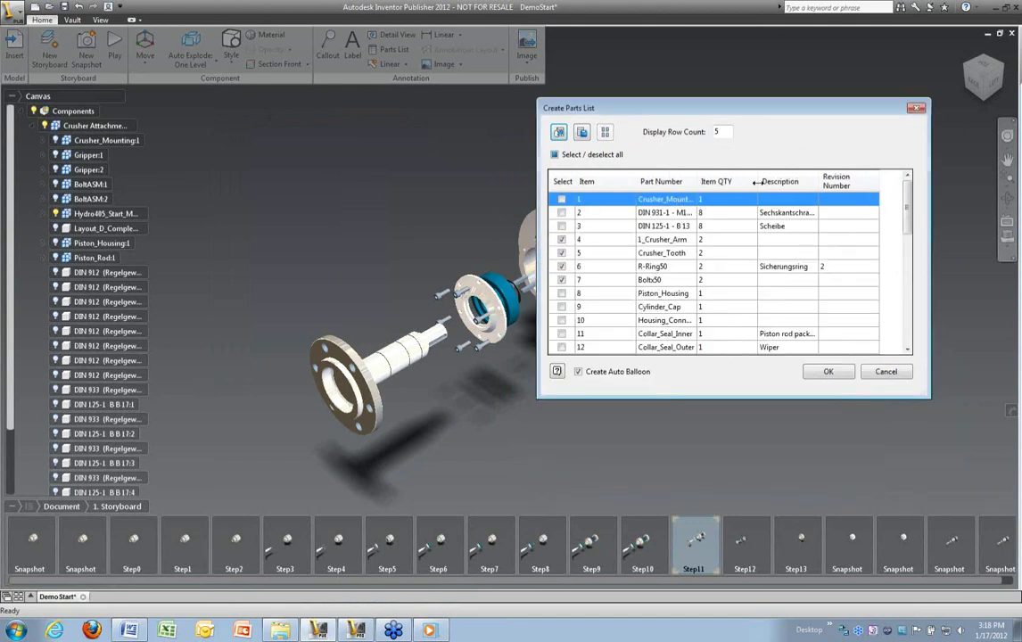
Limit the parts list to items 28 and 31 and create it with auto balloons.
{"action": "left_click", "coordinate": [554, 155]}
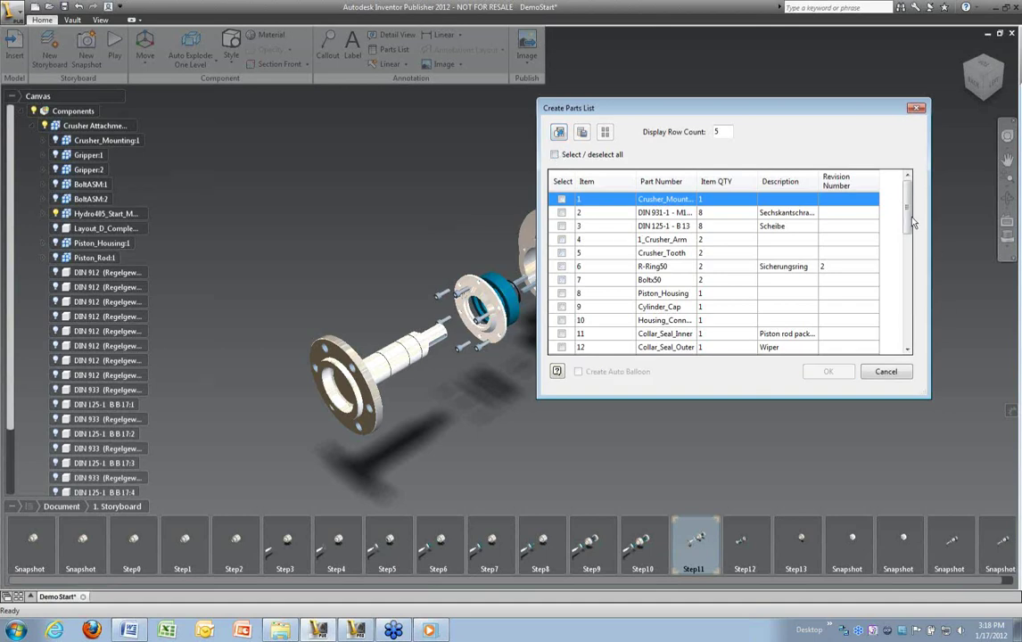
{"action": "left_click_drag", "start_coordinate": [912, 221], "coordinate": [914, 346]}
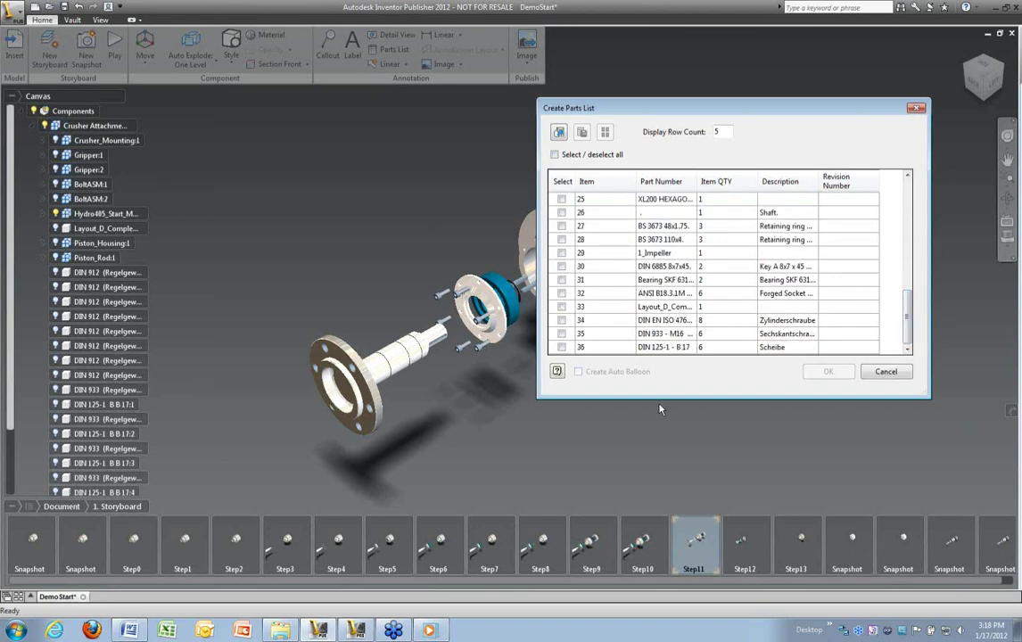
{"action": "left_click", "coordinate": [562, 281]}
{"action": "left_click", "coordinate": [561, 240]}
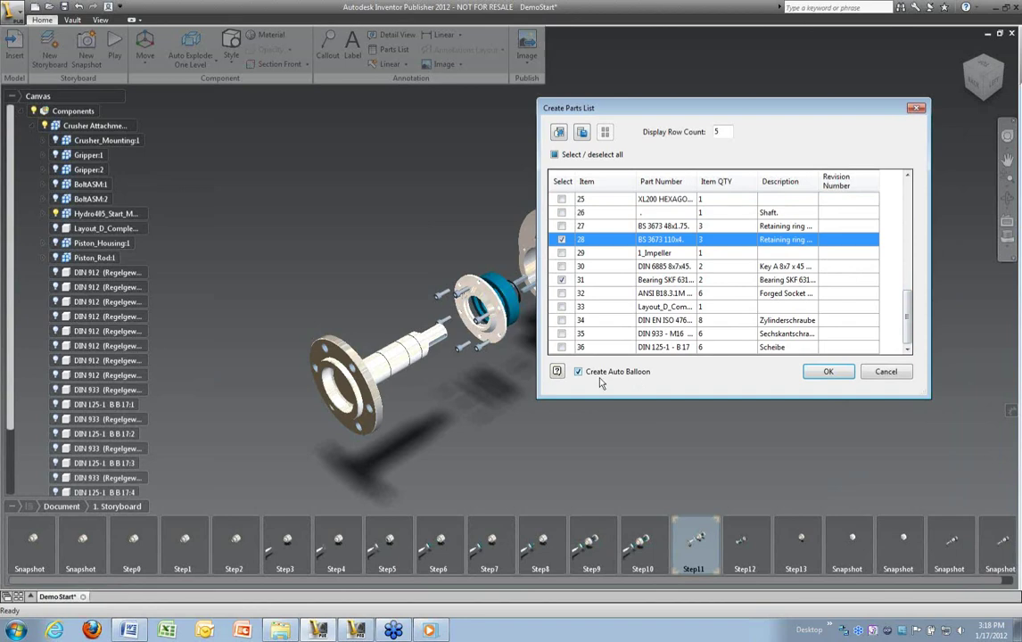
{"action": "left_click", "coordinate": [825, 374]}
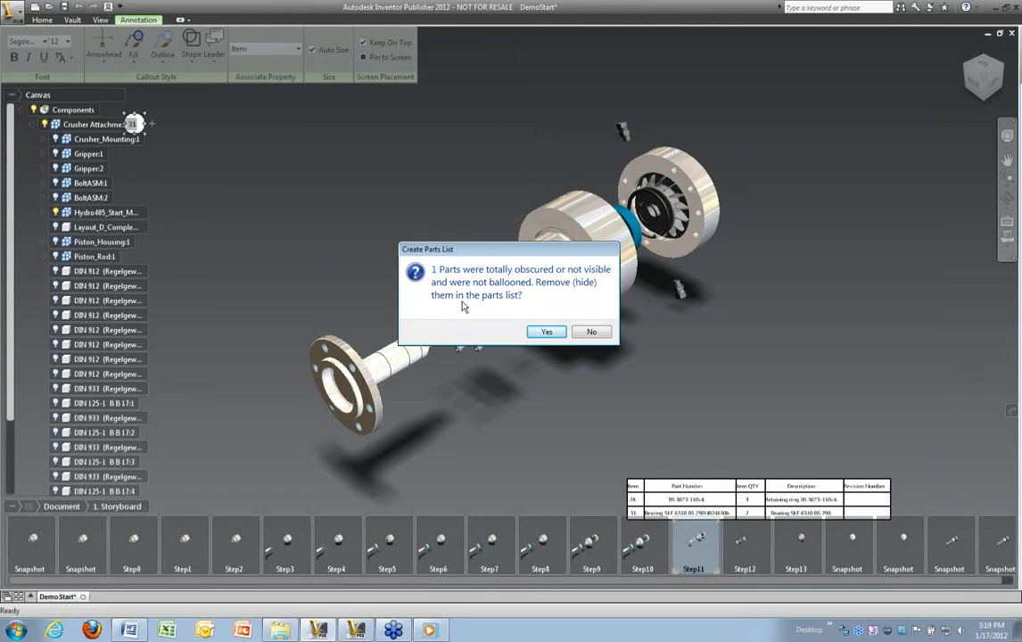
Keep the obscured part listed and move the parts list table to mid-canvas beside the assembly.
{"action": "left_click", "coordinate": [592, 331]}
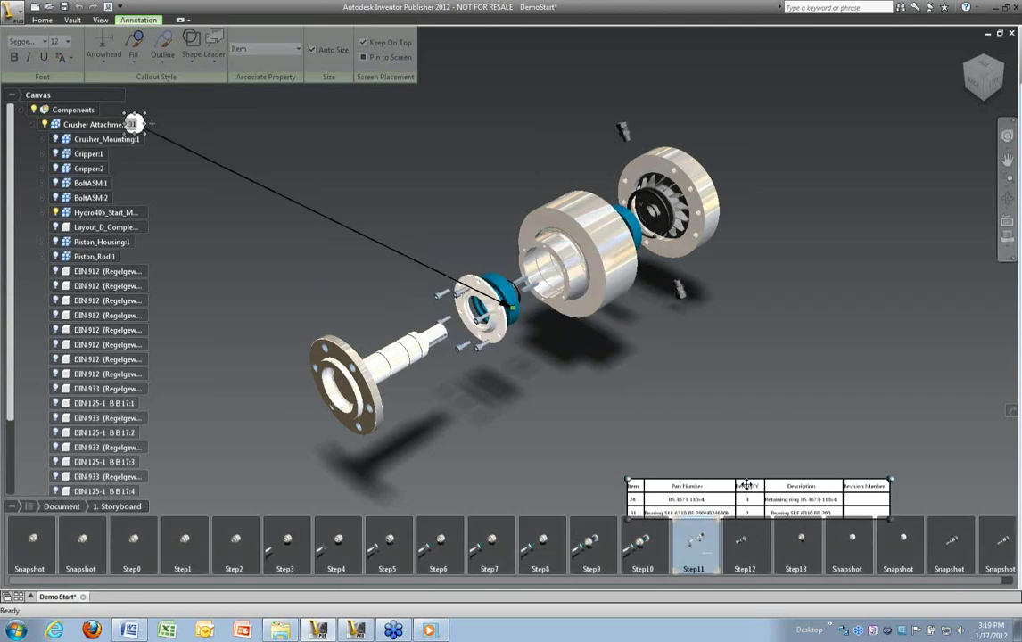
{"action": "left_click_drag", "start_coordinate": [747, 484], "coordinate": [709, 383]}
{"action": "scroll", "coordinate": [456, 387], "scroll_direction": "down", "scroll_amount": 1}
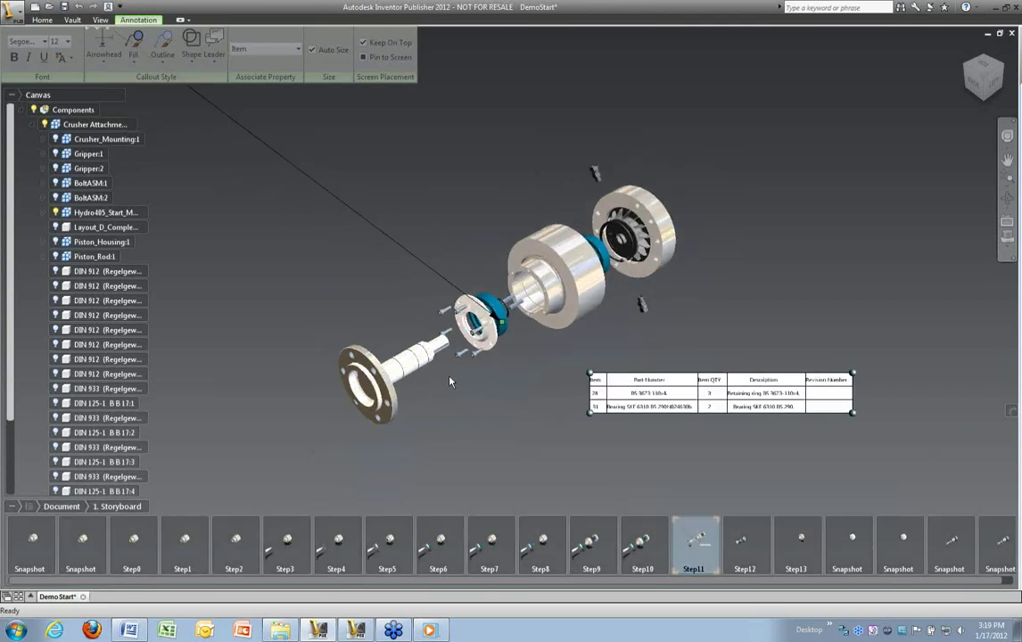
{"action": "left_click", "coordinate": [101, 21]}
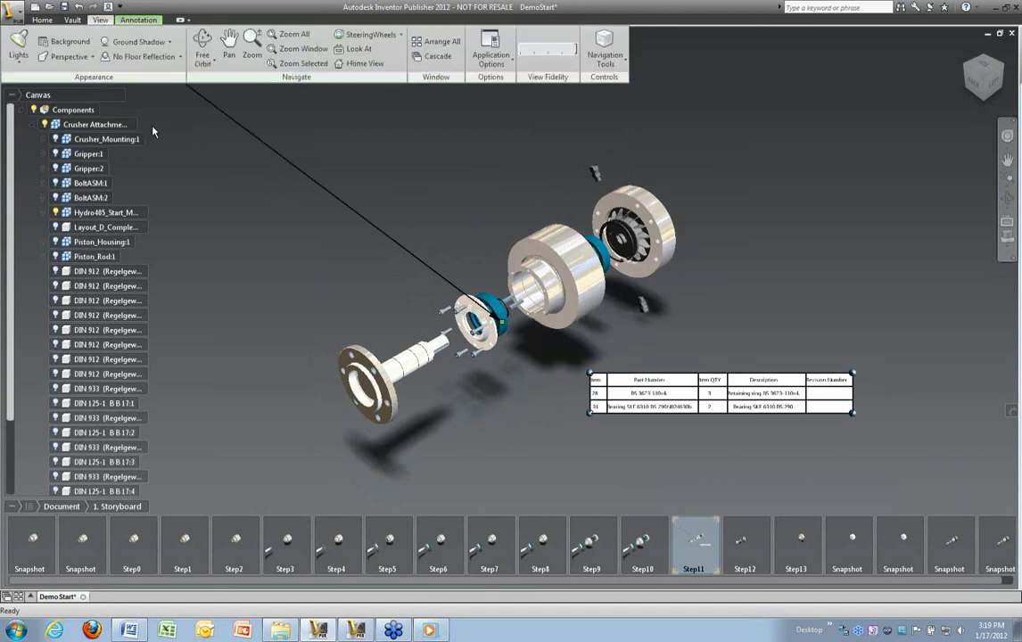
{"action": "left_click", "coordinate": [42, 23]}
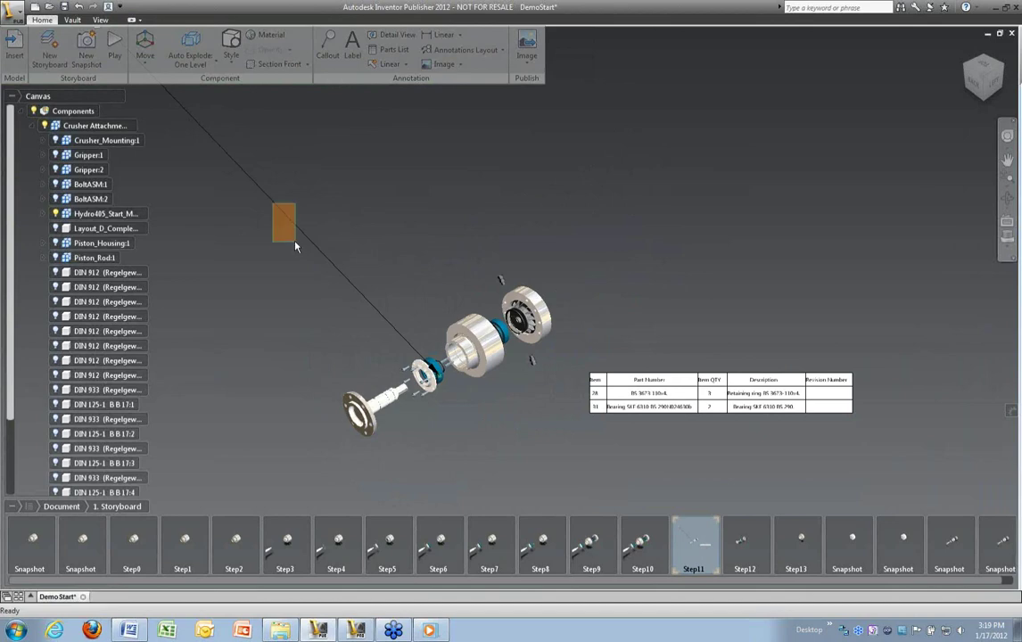
{"action": "scroll", "coordinate": [388, 254], "scroll_direction": "up", "scroll_amount": 3}
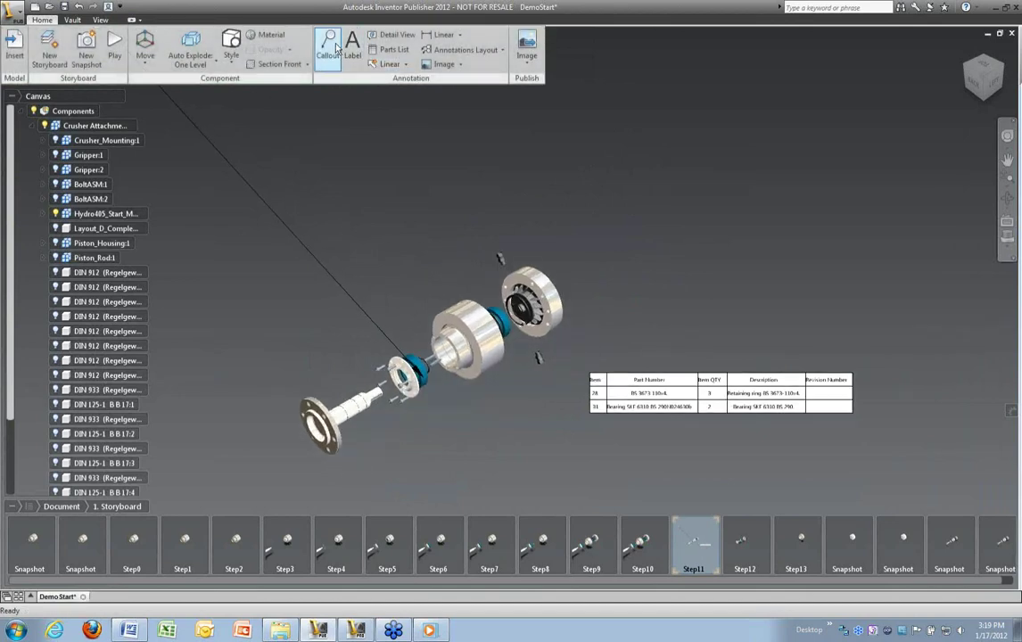
{"action": "left_click", "coordinate": [330, 41]}
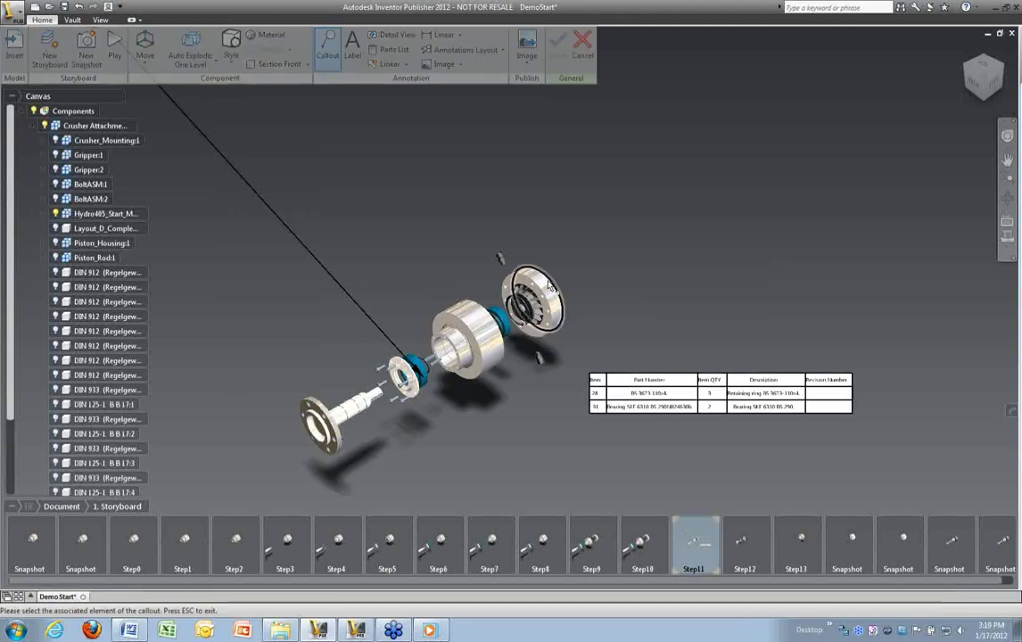
Place a circular balloon numbered 24 above the right-hand disc, keeping the default fill and outline.
{"action": "left_click", "coordinate": [550, 285]}
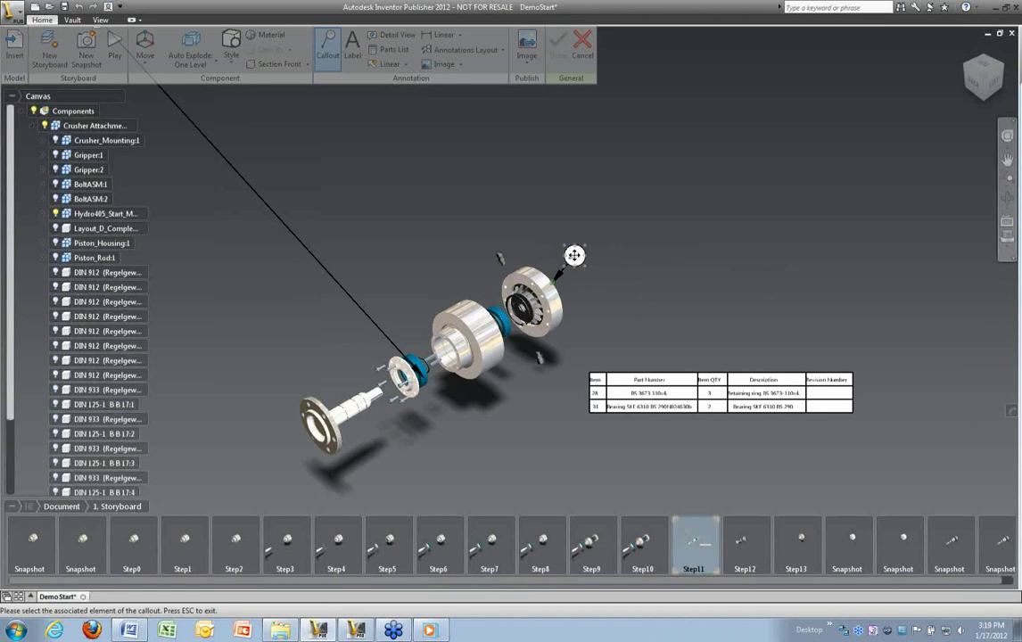
{"action": "left_click", "coordinate": [574, 255]}
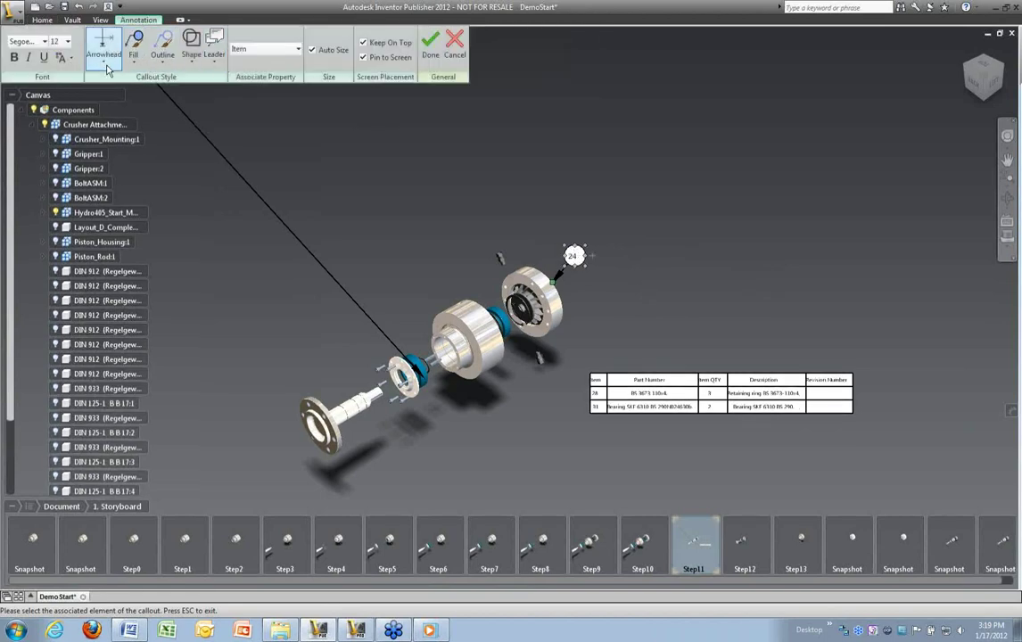
{"action": "left_click", "coordinate": [133, 59]}
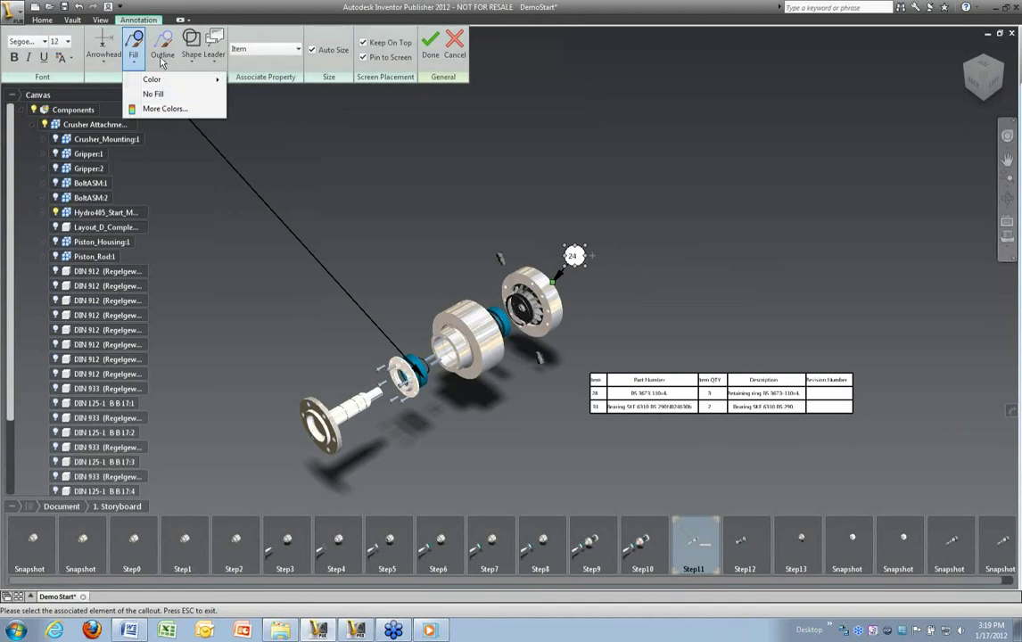
{"action": "left_click", "coordinate": [163, 59]}
{"action": "mouse_move", "coordinate": [173, 80]}
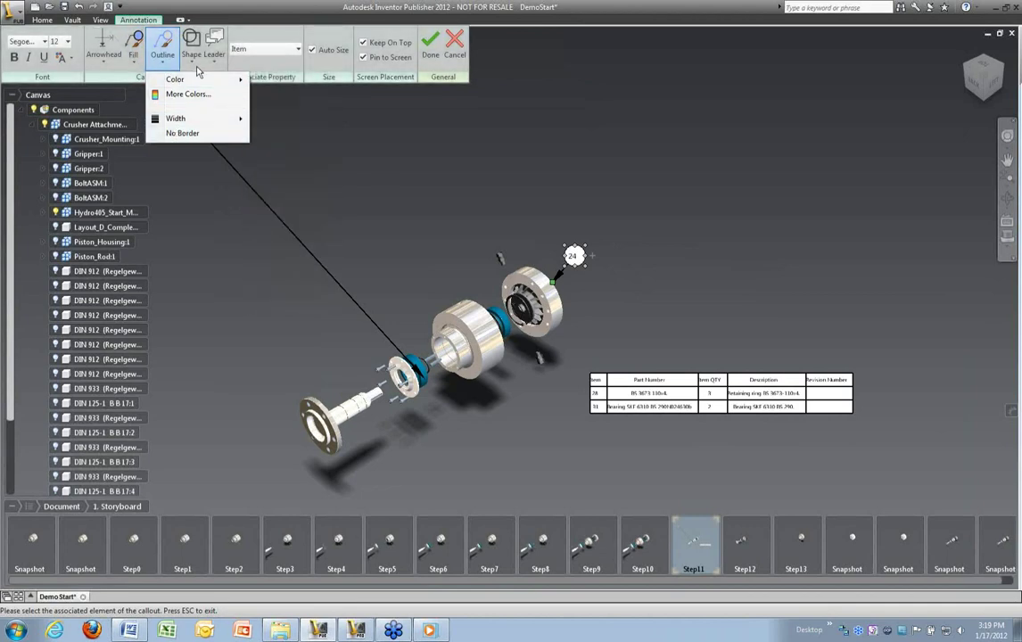
{"action": "left_click", "coordinate": [193, 56]}
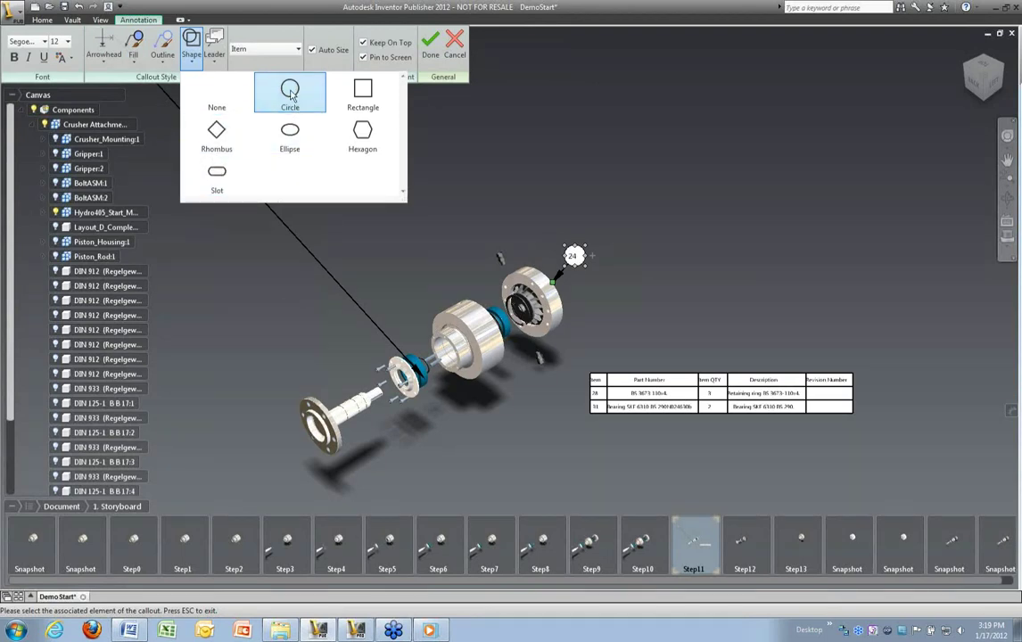
{"action": "left_click", "coordinate": [470, 157]}
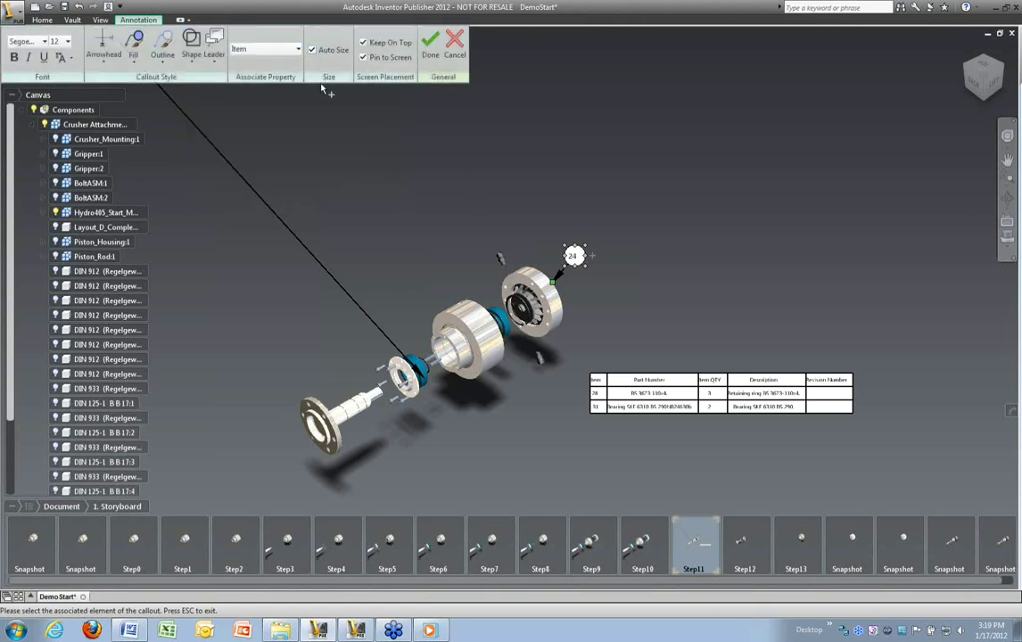
{"action": "left_click", "coordinate": [430, 46]}
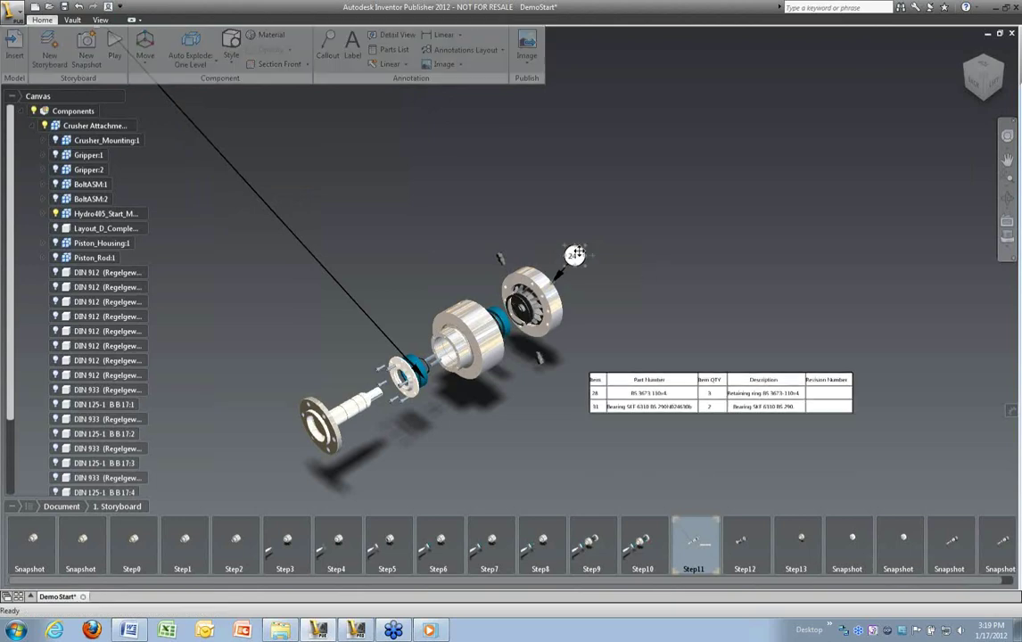
{"action": "right_click", "coordinate": [664, 405]}
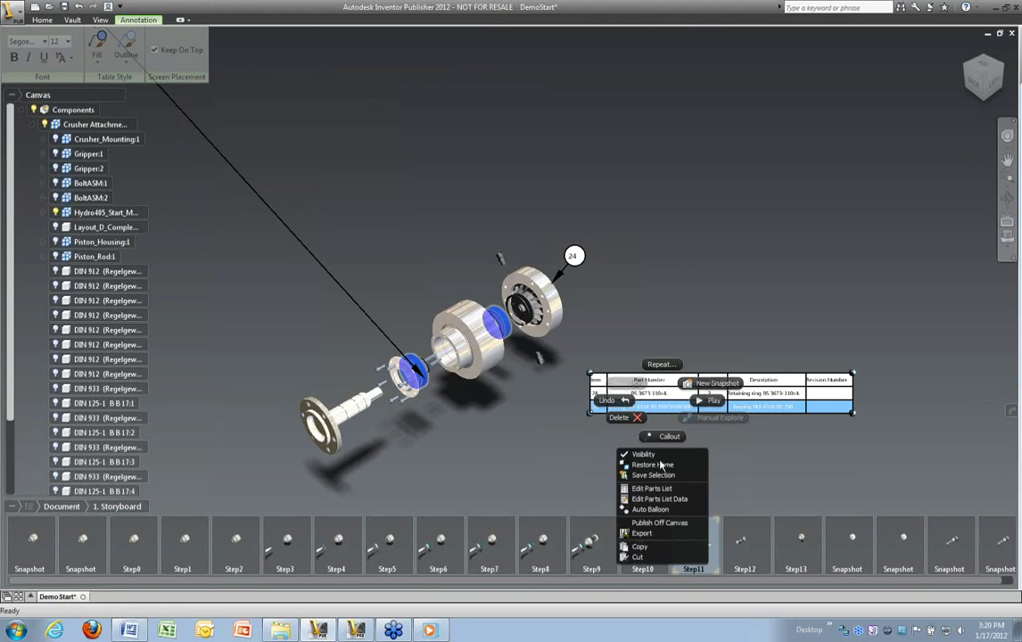
Include item 24, XL200 PART1, in the parts list through Edit Parts List Data.
{"action": "left_click", "coordinate": [662, 494]}
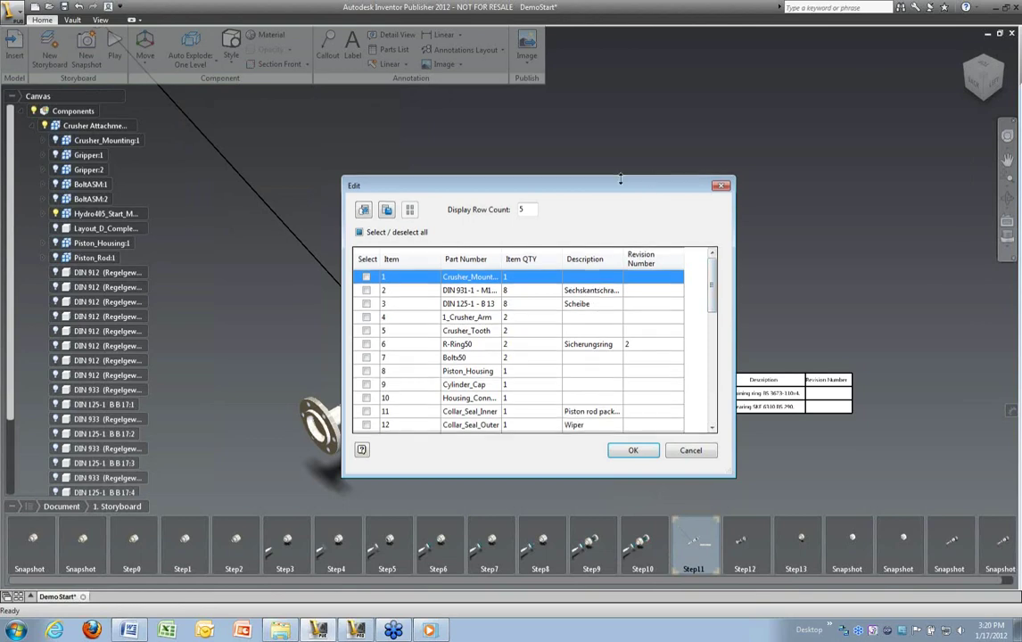
{"action": "left_click_drag", "start_coordinate": [588, 178], "coordinate": [238, 156]}
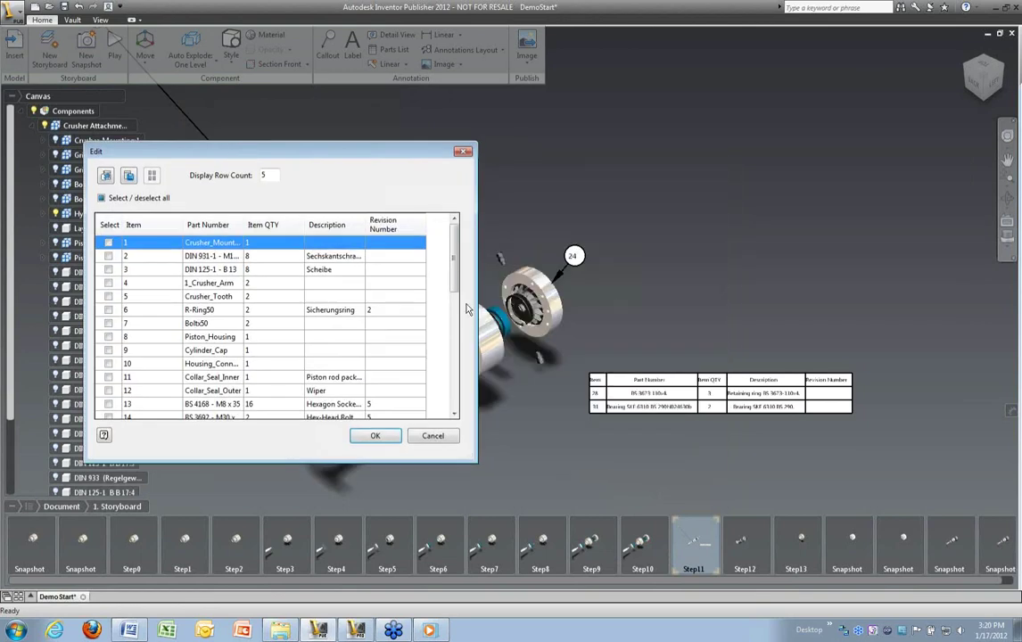
{"action": "scroll", "coordinate": [405, 285], "scroll_direction": "down", "scroll_amount": 5}
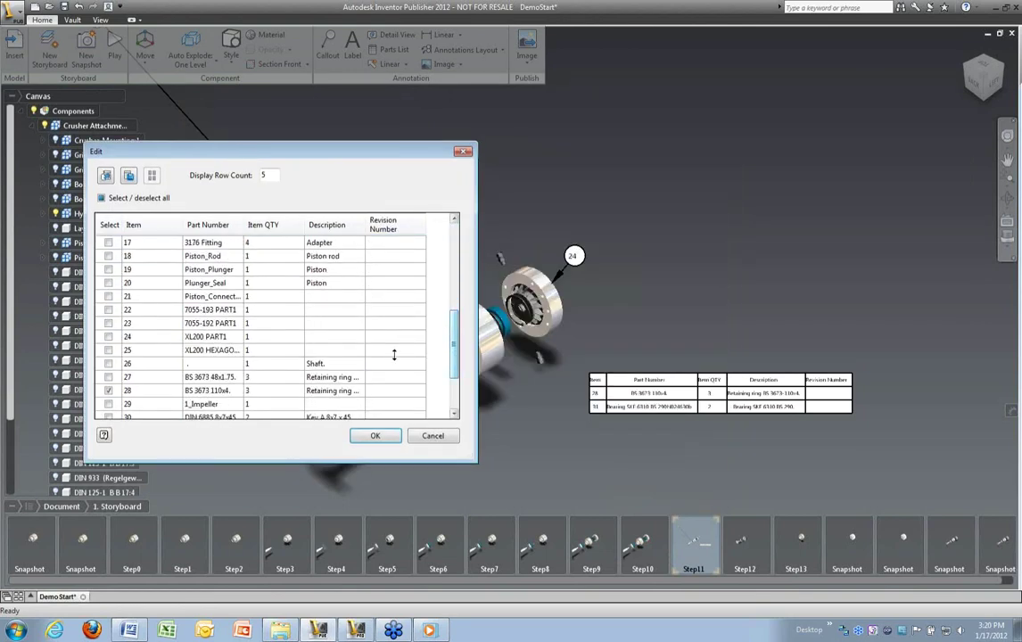
{"action": "left_click", "coordinate": [109, 337]}
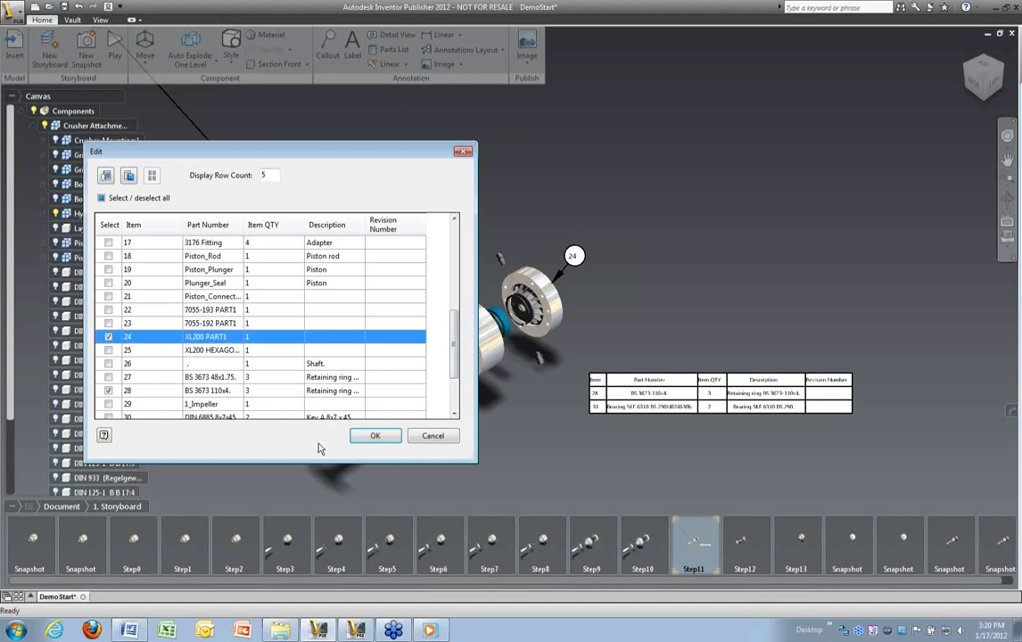
{"action": "left_click", "coordinate": [372, 436]}
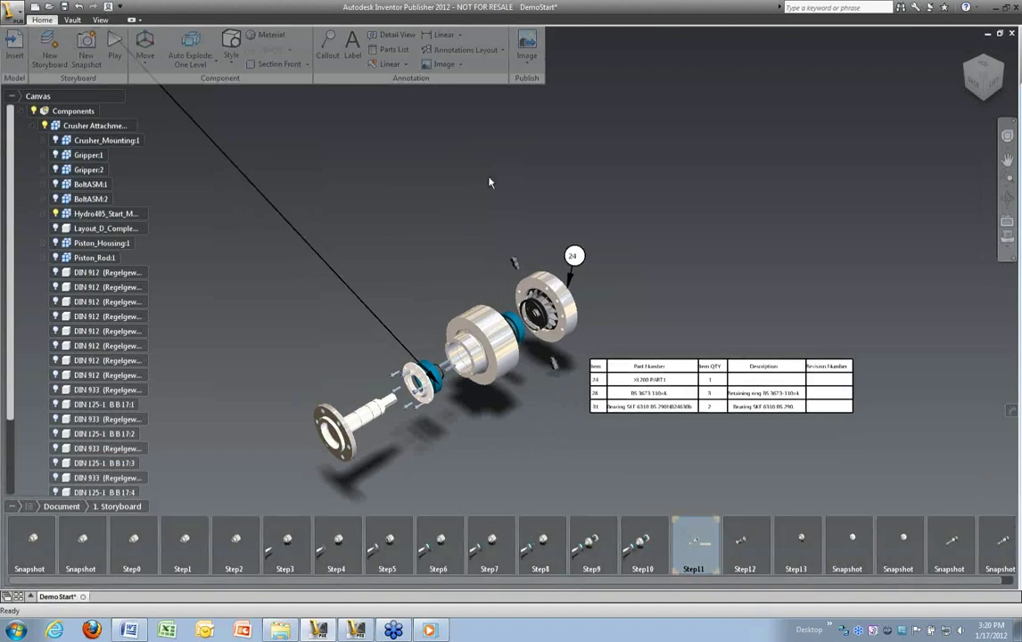
Add a new snapshot after Step11, return to the first snapshot, then switch to Inventor Professional.
{"action": "right_click", "coordinate": [610, 190]}
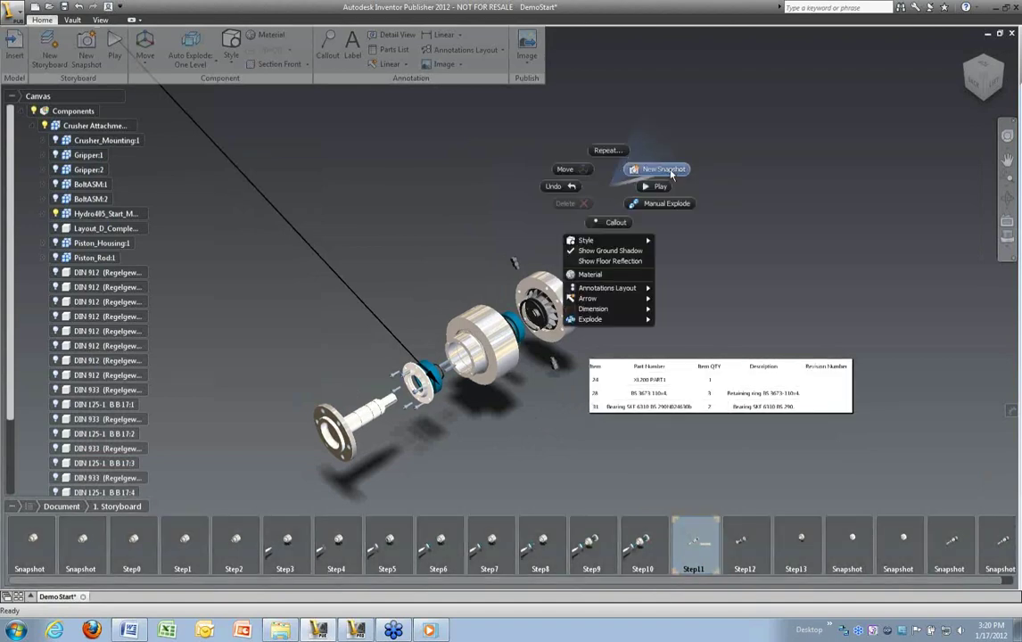
{"action": "left_click", "coordinate": [664, 171]}
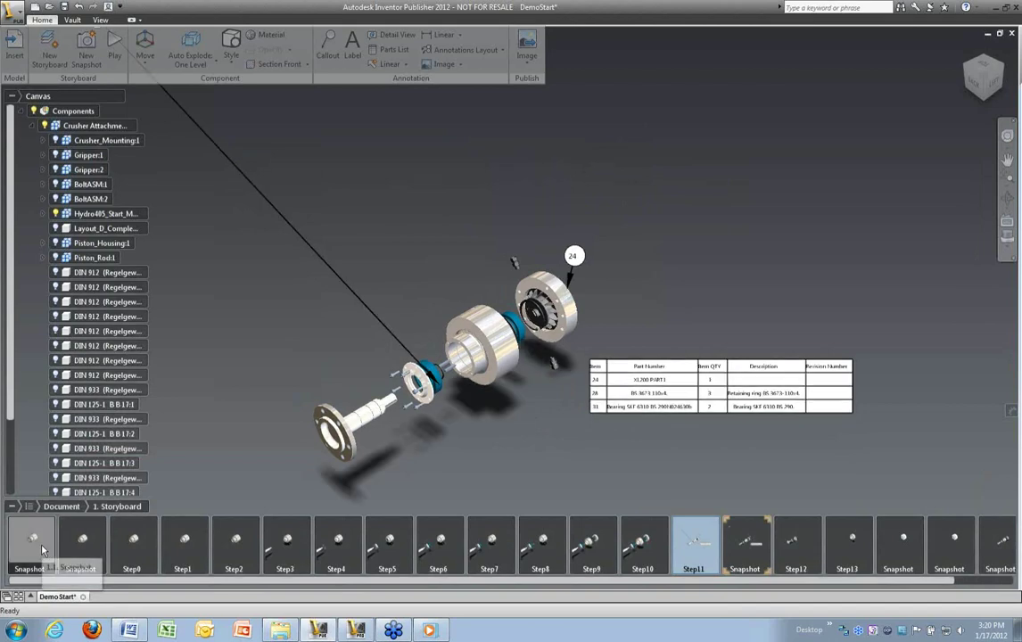
{"action": "left_click", "coordinate": [41, 548]}
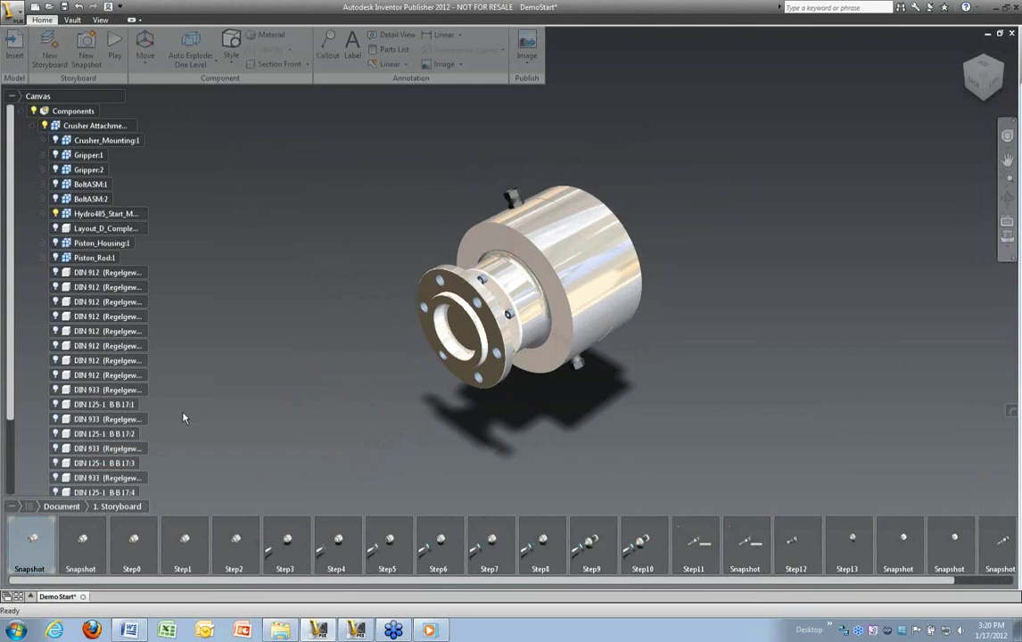
{"action": "mouse_move", "coordinate": [356, 632]}
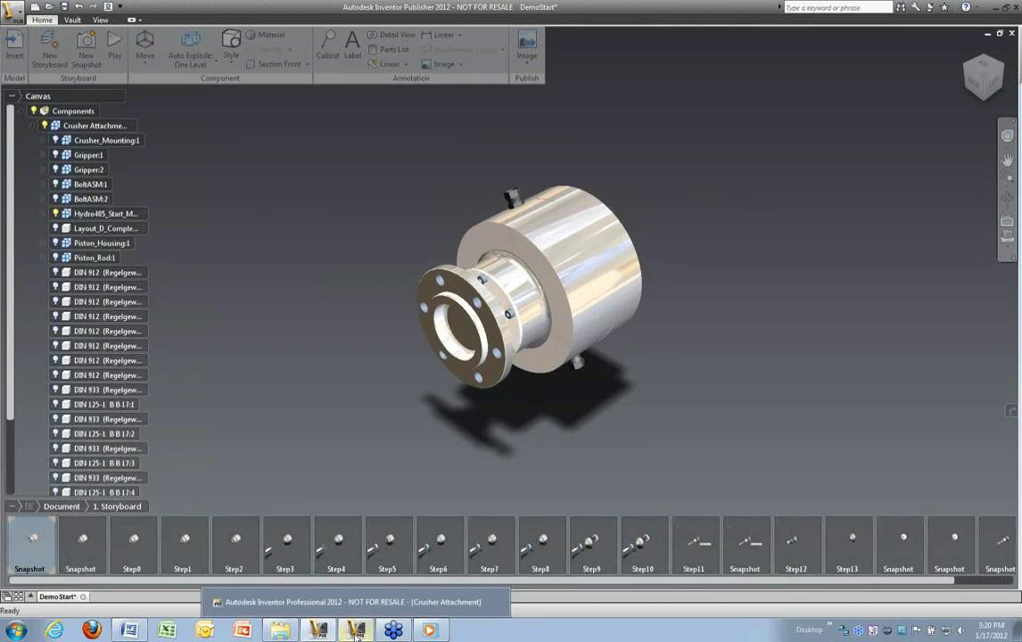
{"action": "left_click", "coordinate": [355, 630]}
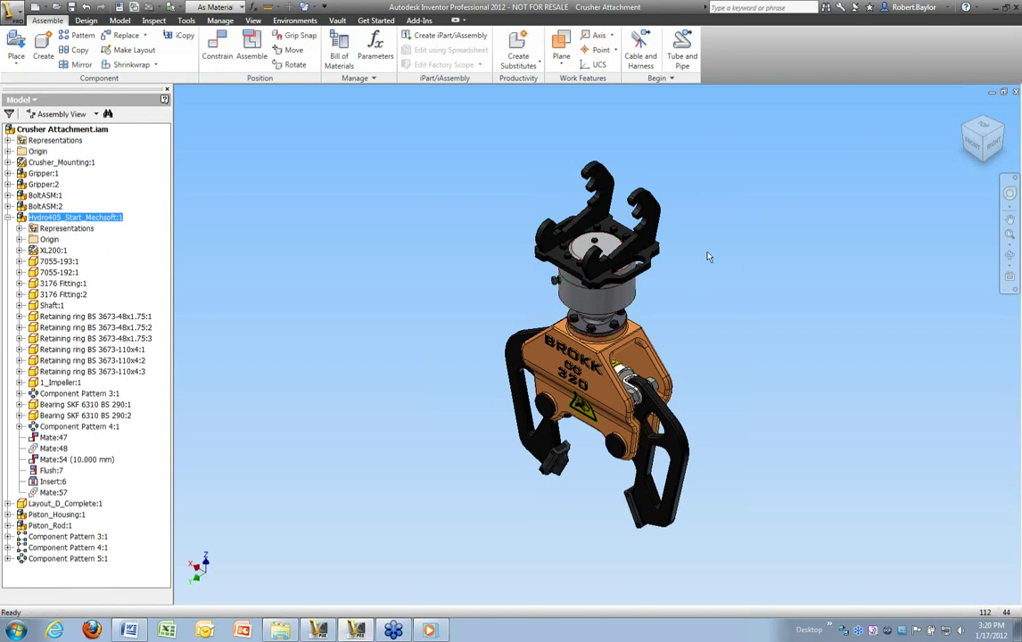
Edit part 7055-193:1 inside Hydro405 in place and start a distance-25 chamfer on its cylinder edge.
{"action": "key", "text": "Escape"}
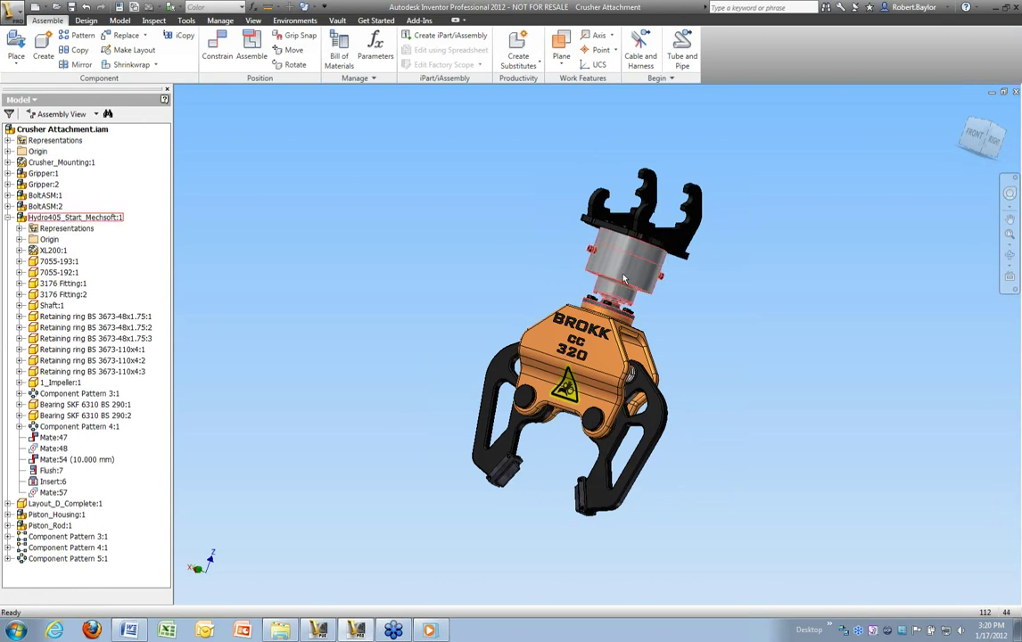
{"action": "double_click", "coordinate": [76, 217]}
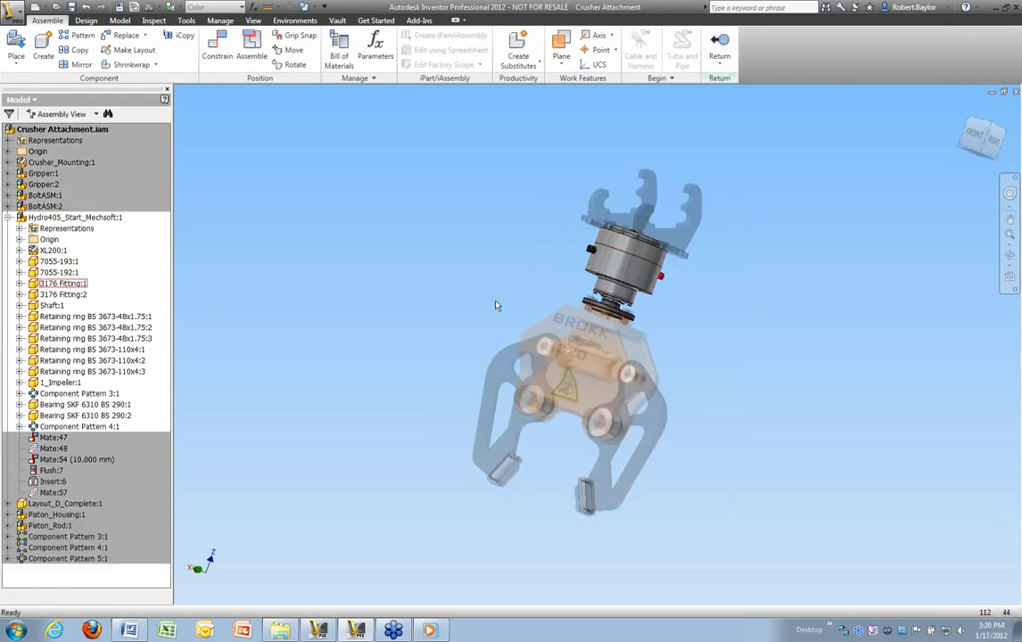
{"action": "double_click", "coordinate": [618, 269]}
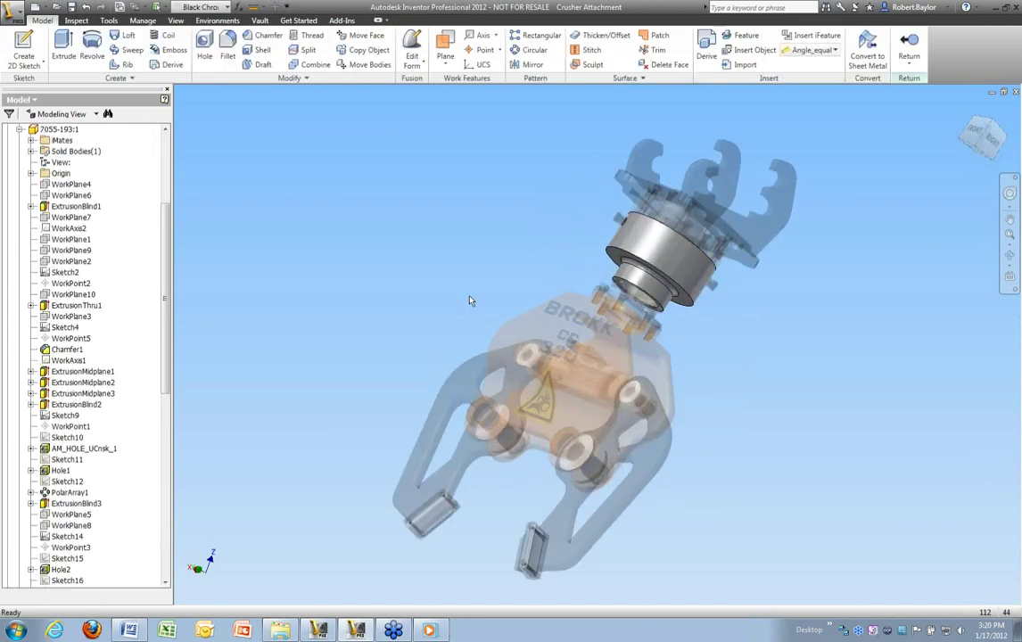
{"action": "left_click", "coordinate": [266, 39]}
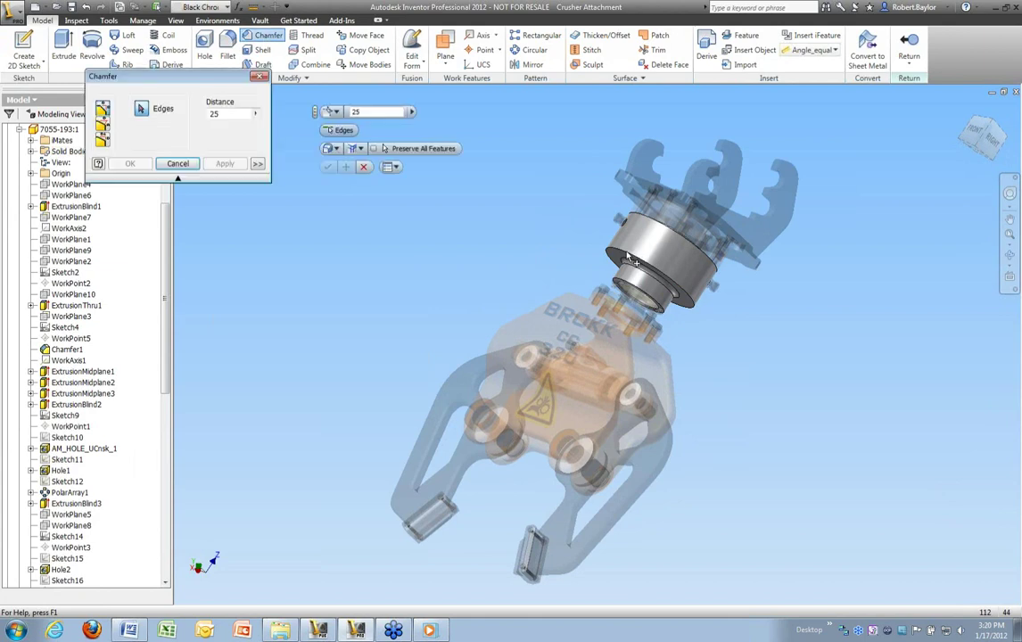
{"action": "left_click", "coordinate": [628, 259]}
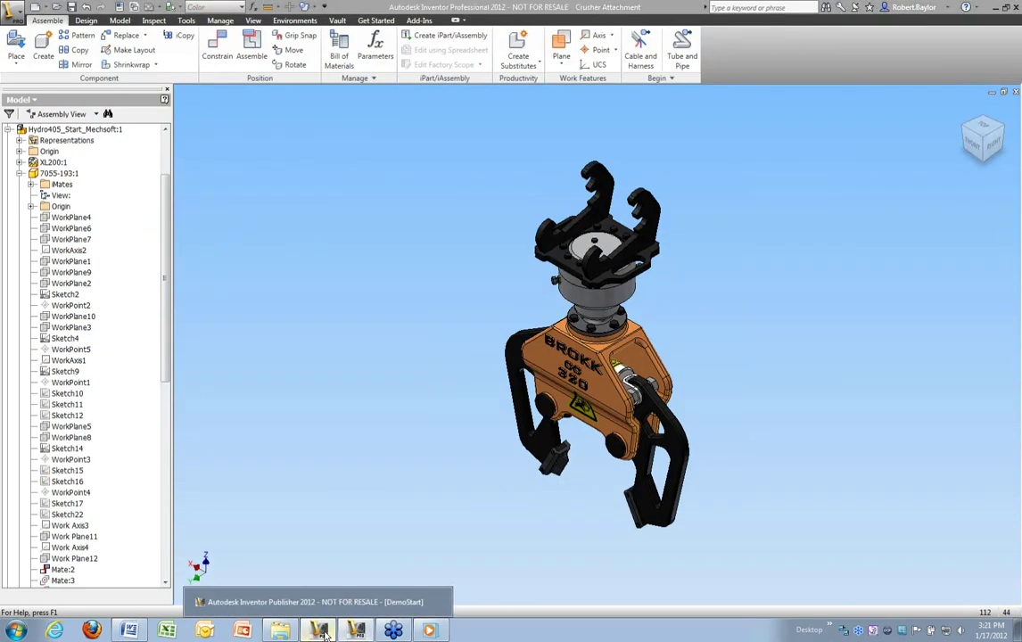
Back in Publisher, check the source file status of Crusher Attachment:1.
{"action": "left_click", "coordinate": [321, 630]}
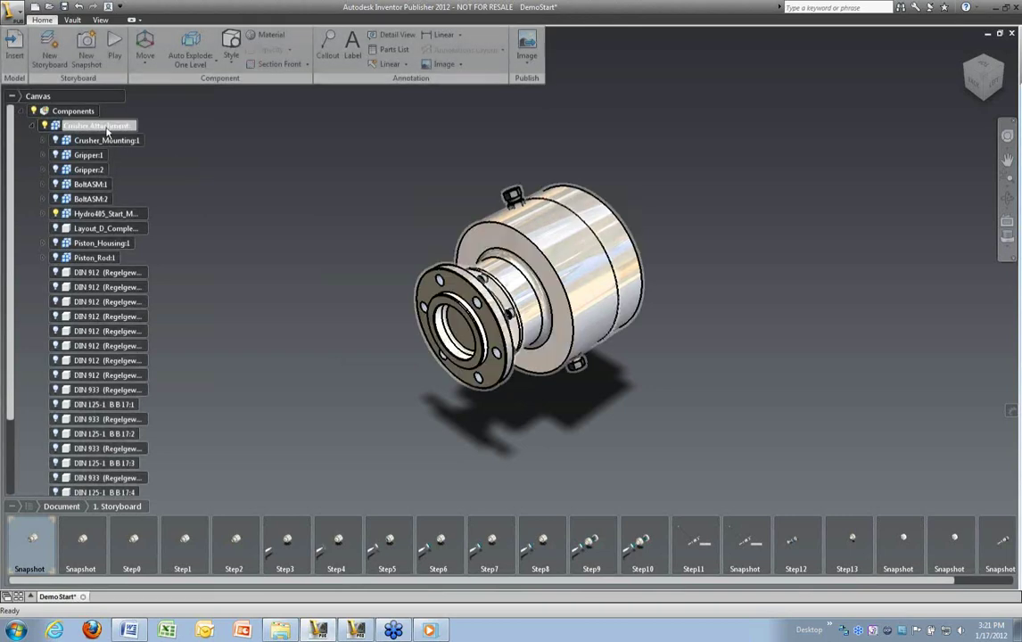
{"action": "right_click", "coordinate": [106, 129]}
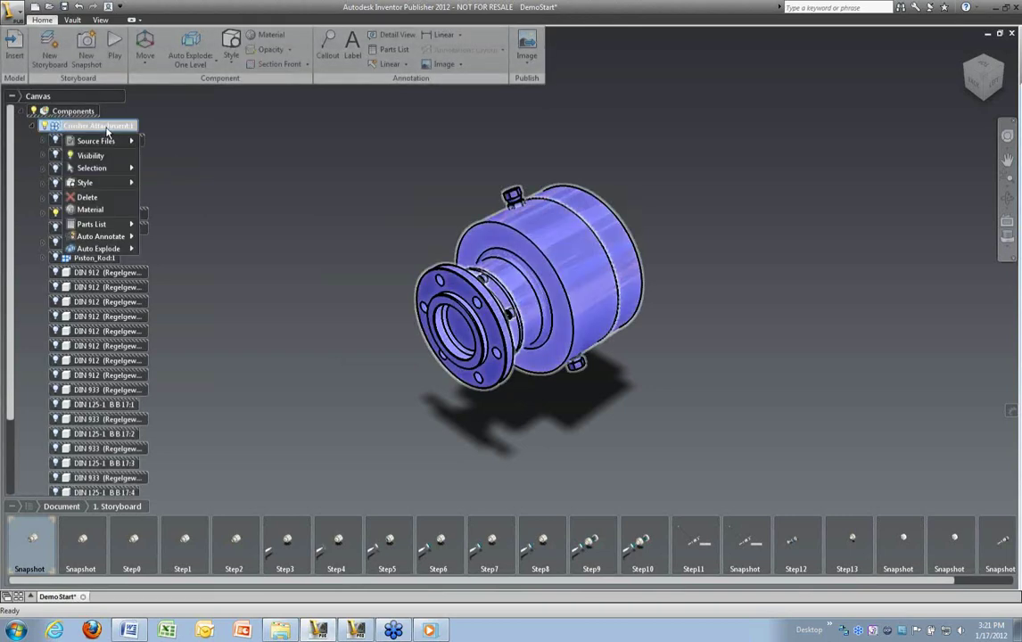
{"action": "mouse_move", "coordinate": [109, 146]}
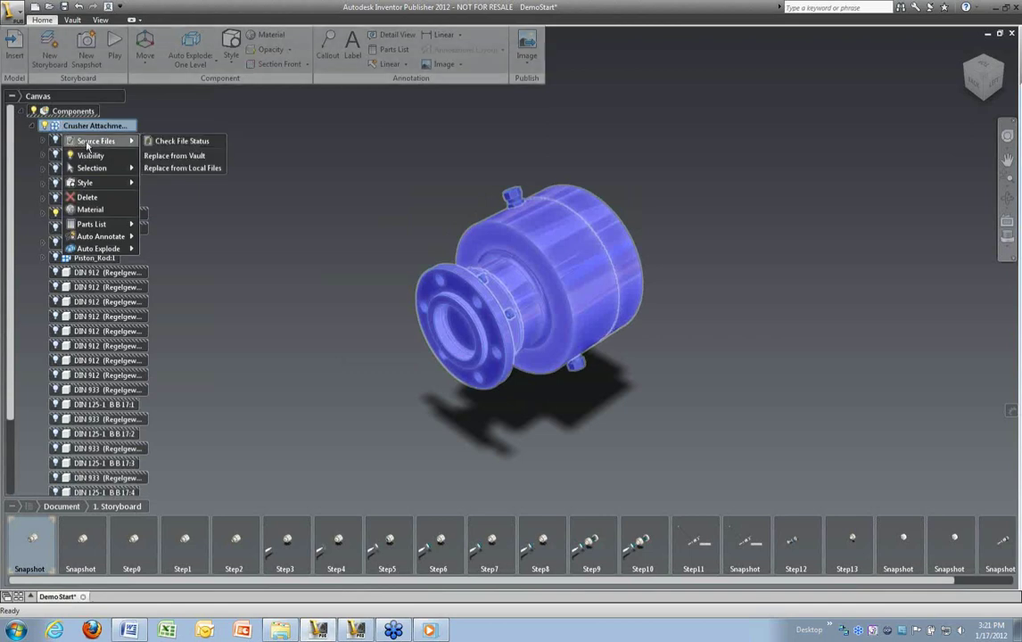
{"action": "left_click", "coordinate": [183, 142]}
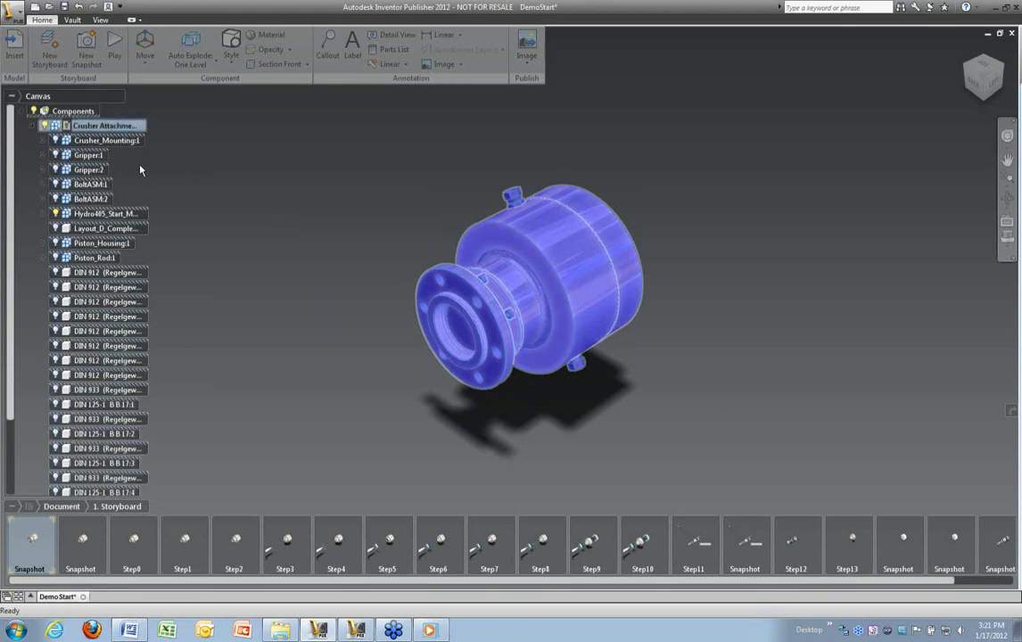
Update the Crusher Attachment:1 component from its changed source files.
{"action": "left_click", "coordinate": [130, 127]}
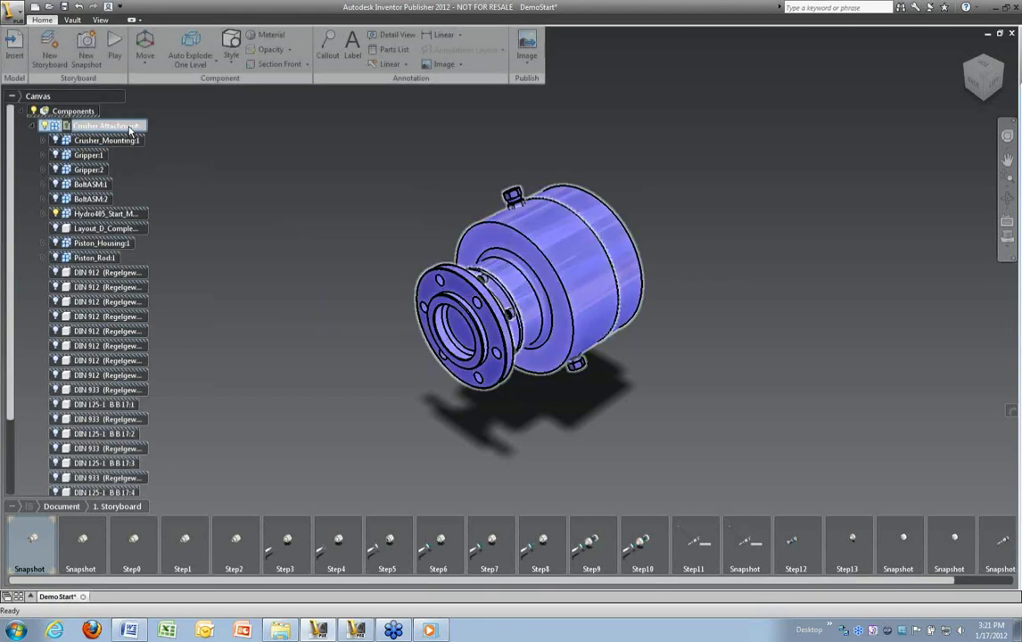
{"action": "right_click", "coordinate": [130, 130]}
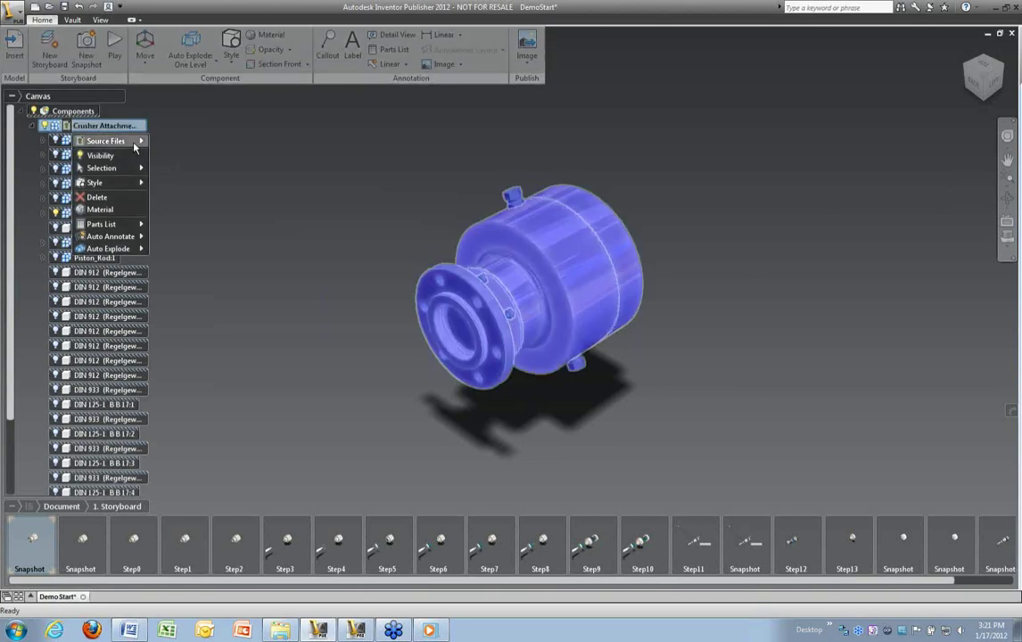
{"action": "mouse_move", "coordinate": [125, 141]}
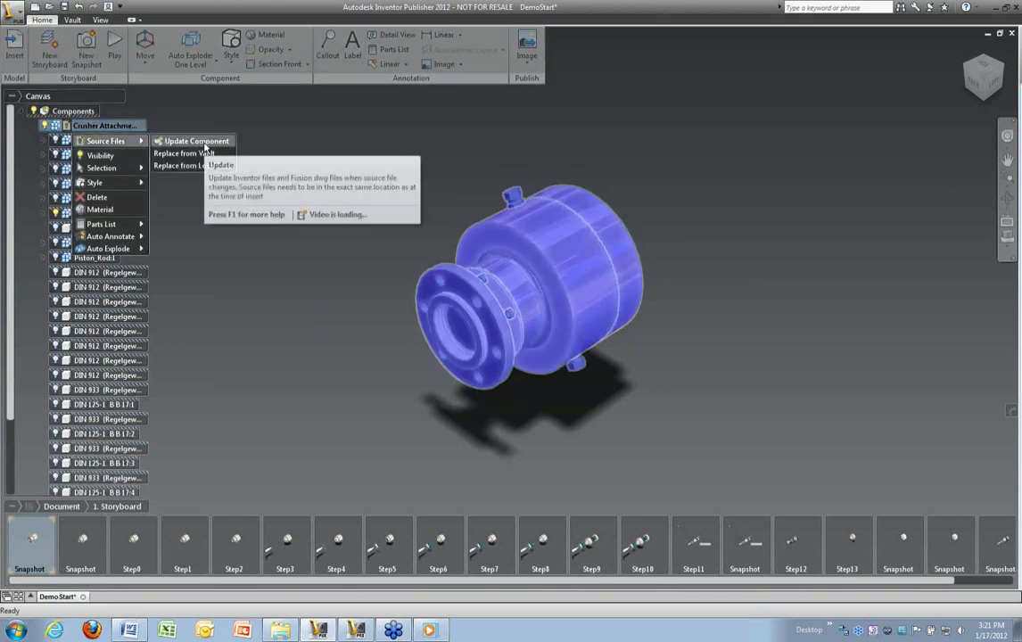
{"action": "left_click", "coordinate": [203, 143]}
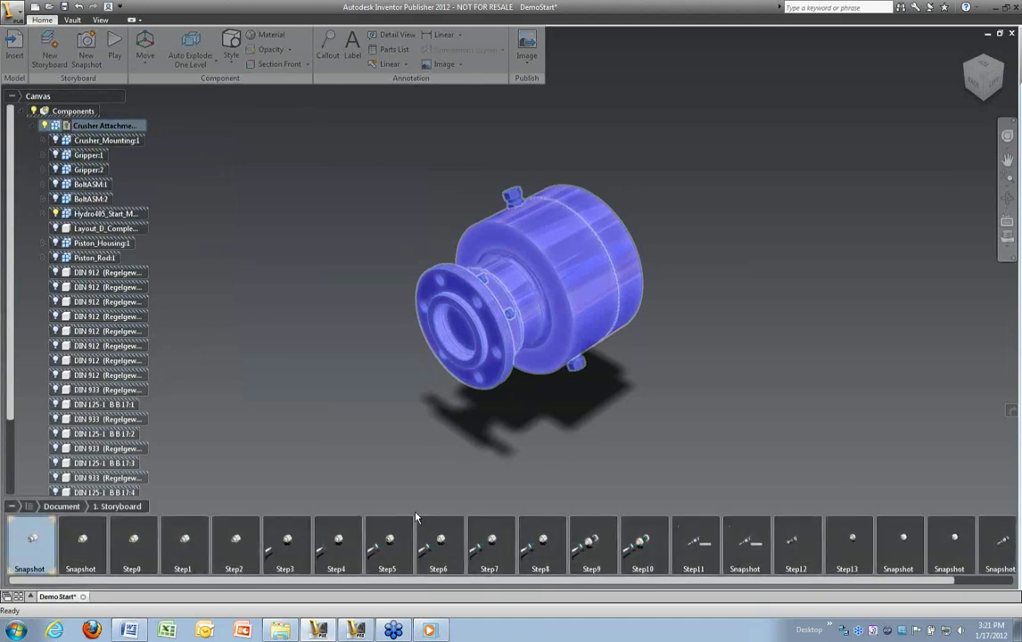
{"action": "left_click", "coordinate": [98, 126]}
{"action": "right_click", "coordinate": [98, 126]}
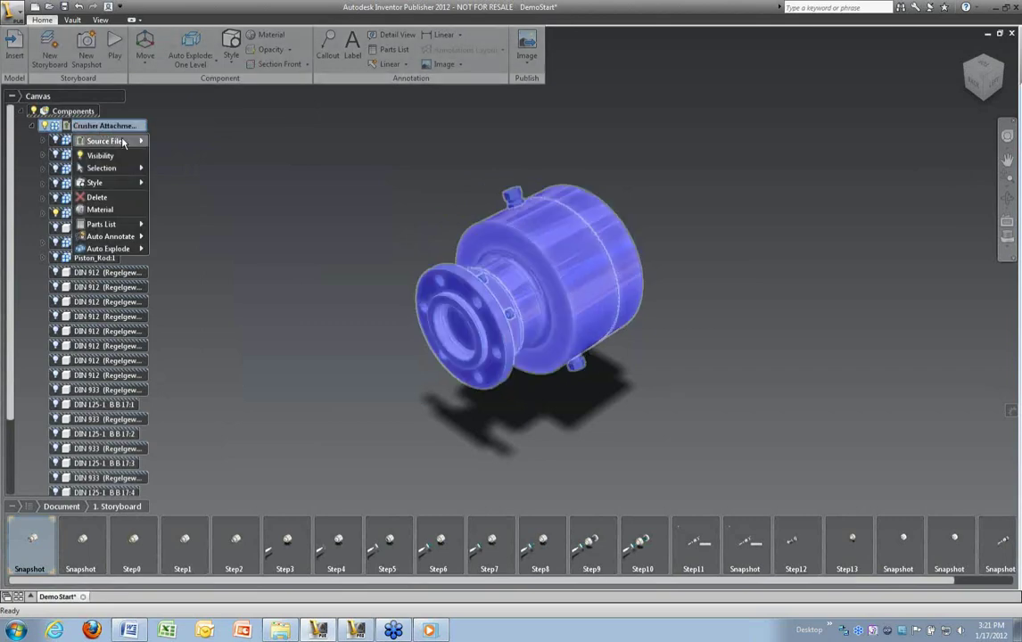
{"action": "mouse_move", "coordinate": [106, 141]}
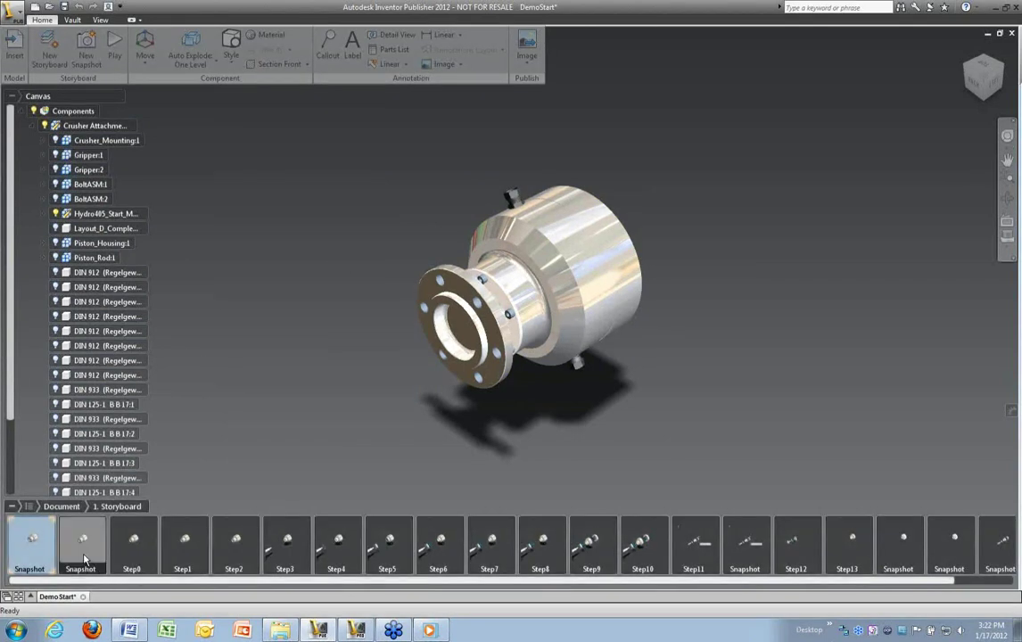
{"action": "left_click", "coordinate": [131, 542]}
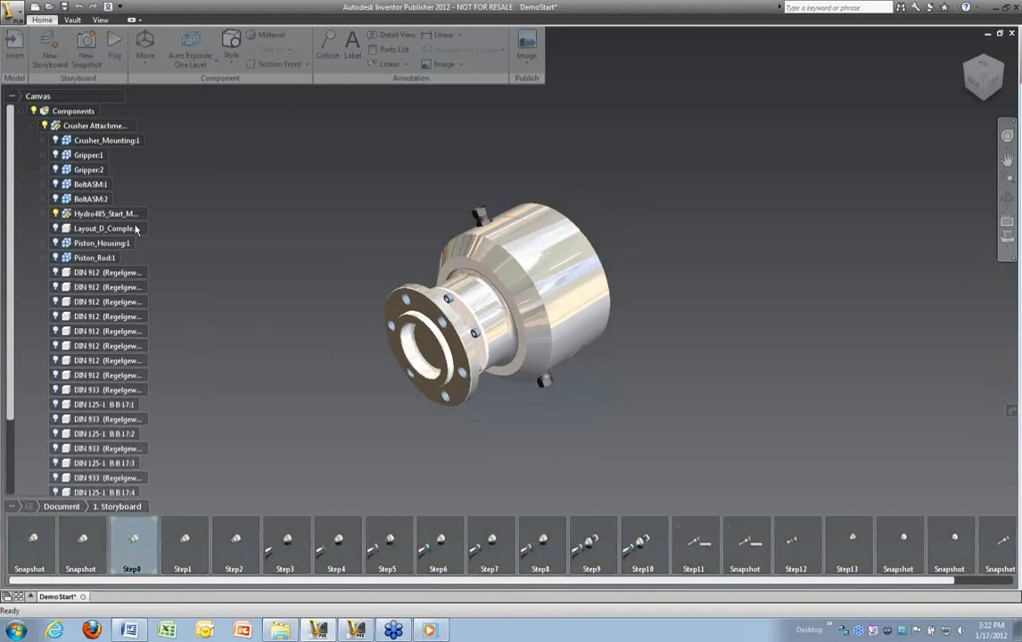
{"action": "left_click", "coordinate": [114, 44]}
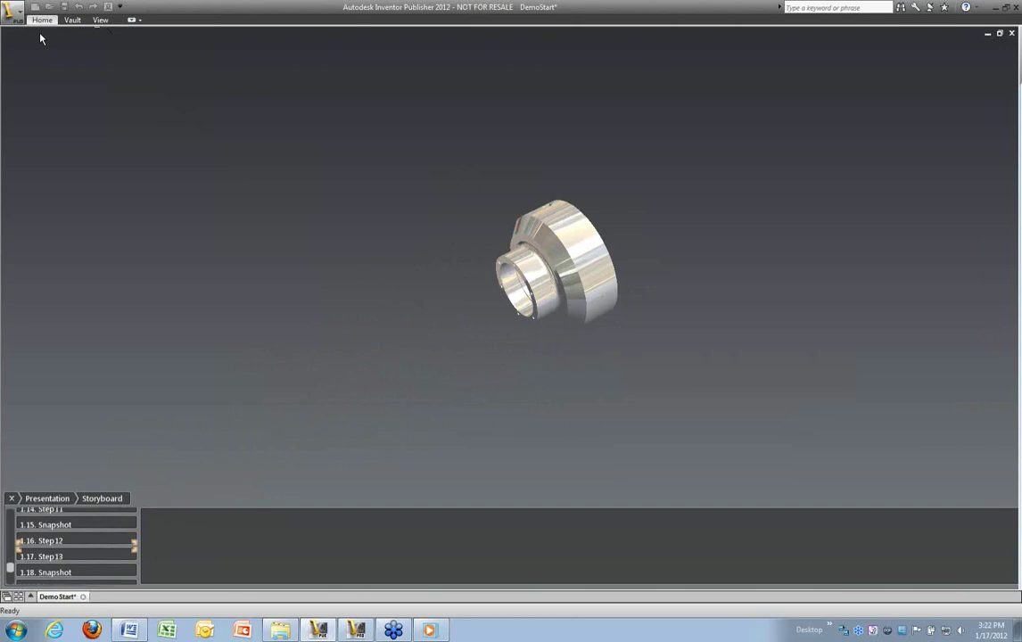
{"action": "right_click", "coordinate": [367, 272]}
{"action": "left_click", "coordinate": [308, 286]}
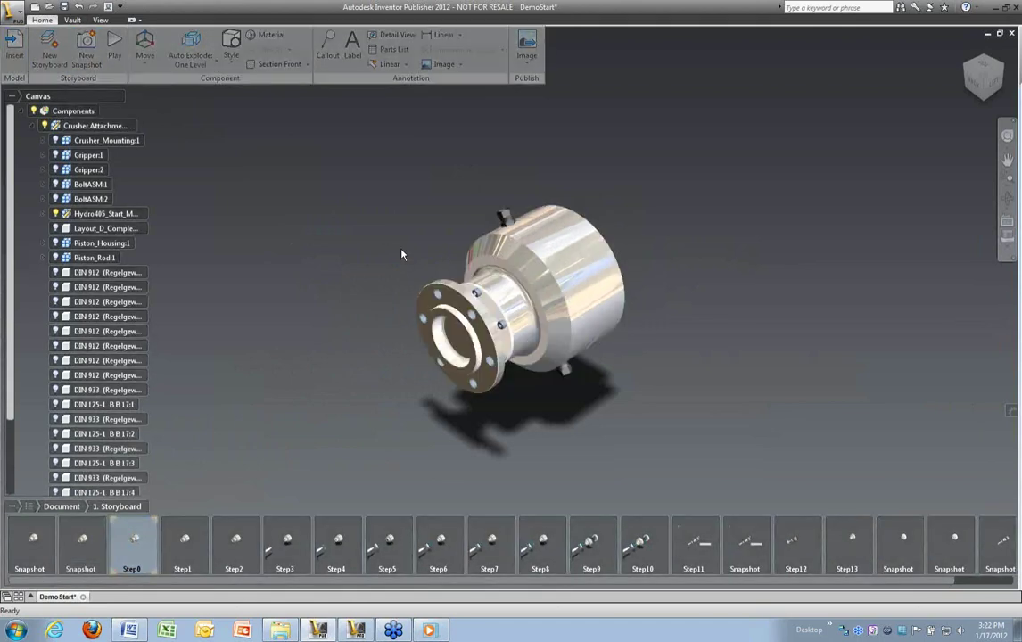
Look through the ribbon tabs and light the scene with the Headlight option.
{"action": "left_click", "coordinate": [72, 20]}
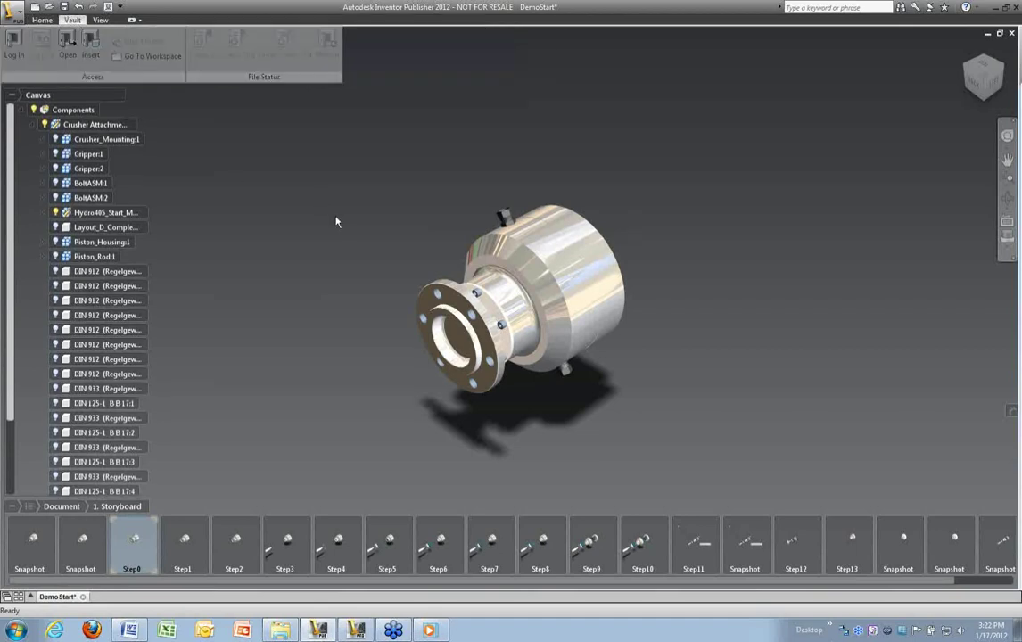
{"action": "left_click", "coordinate": [41, 19]}
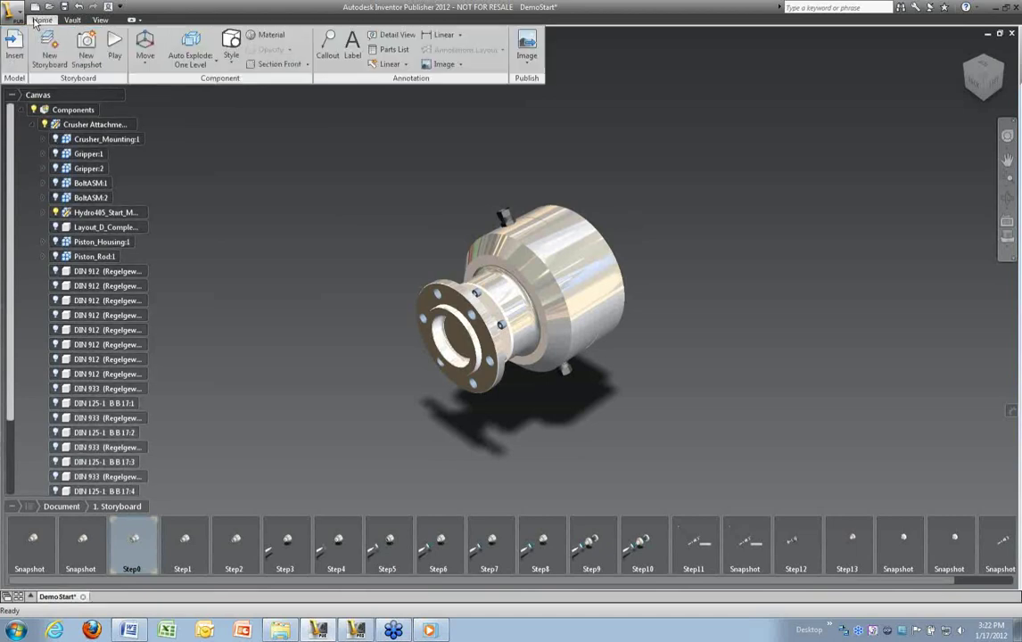
{"action": "left_click", "coordinate": [101, 20]}
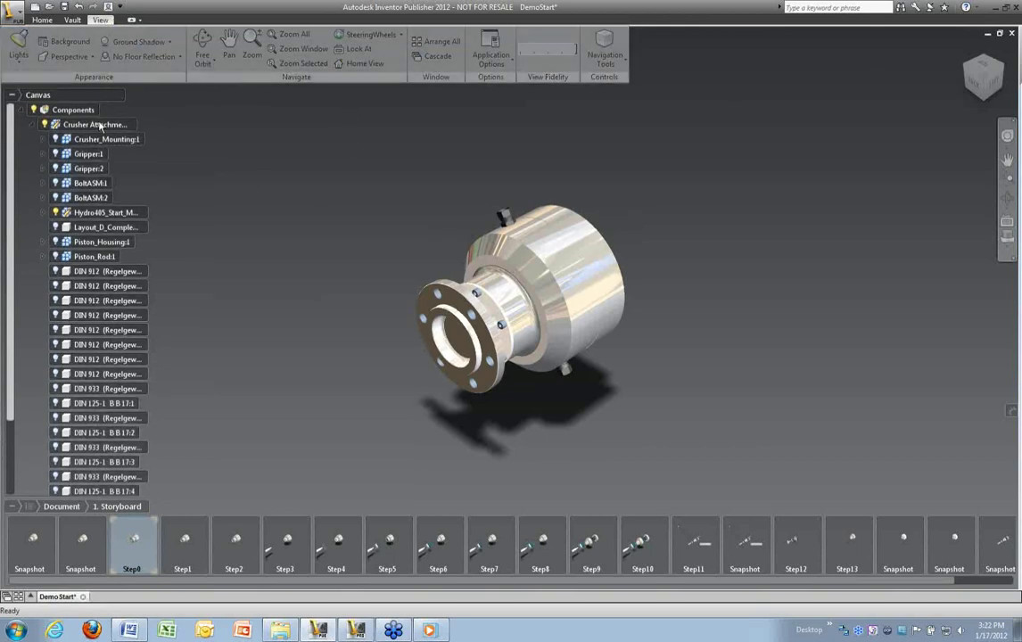
{"action": "left_click", "coordinate": [21, 64]}
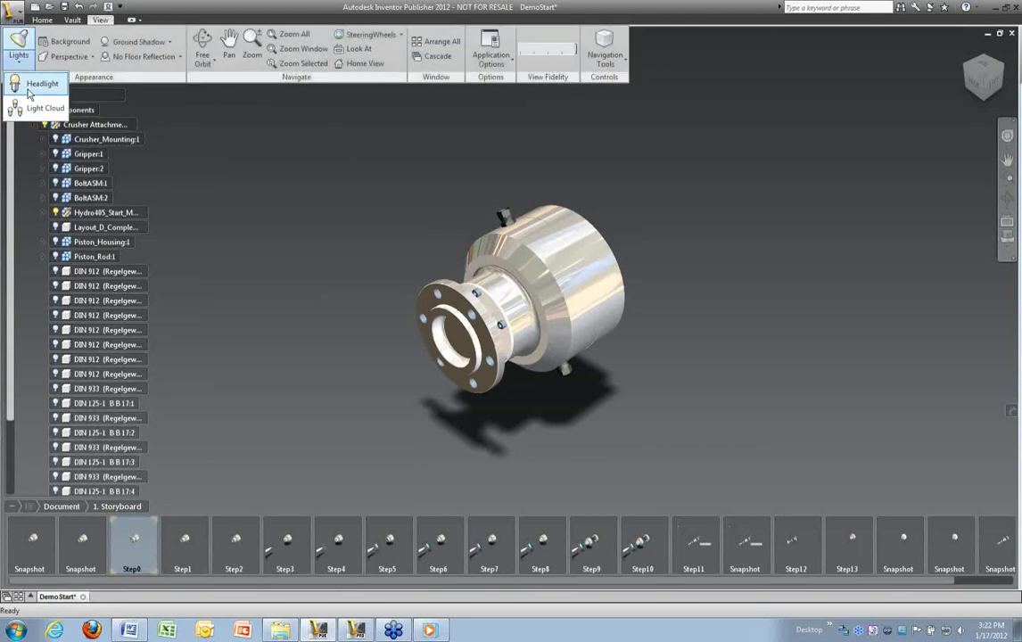
{"action": "left_click", "coordinate": [31, 86]}
{"action": "left_click", "coordinate": [19, 55]}
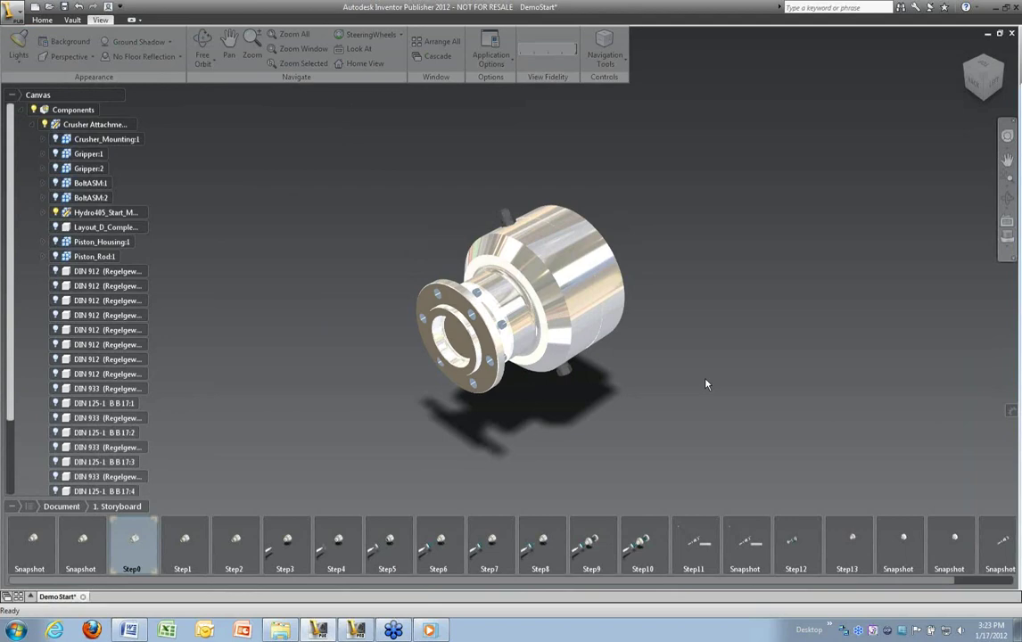
{"action": "left_click", "coordinate": [18, 44]}
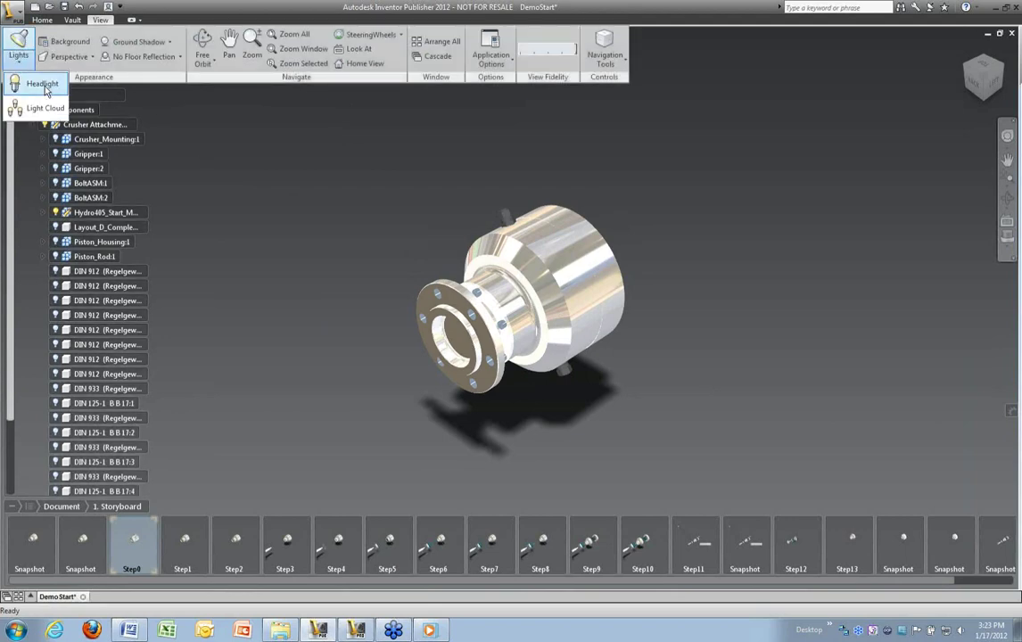
{"action": "left_click", "coordinate": [45, 86]}
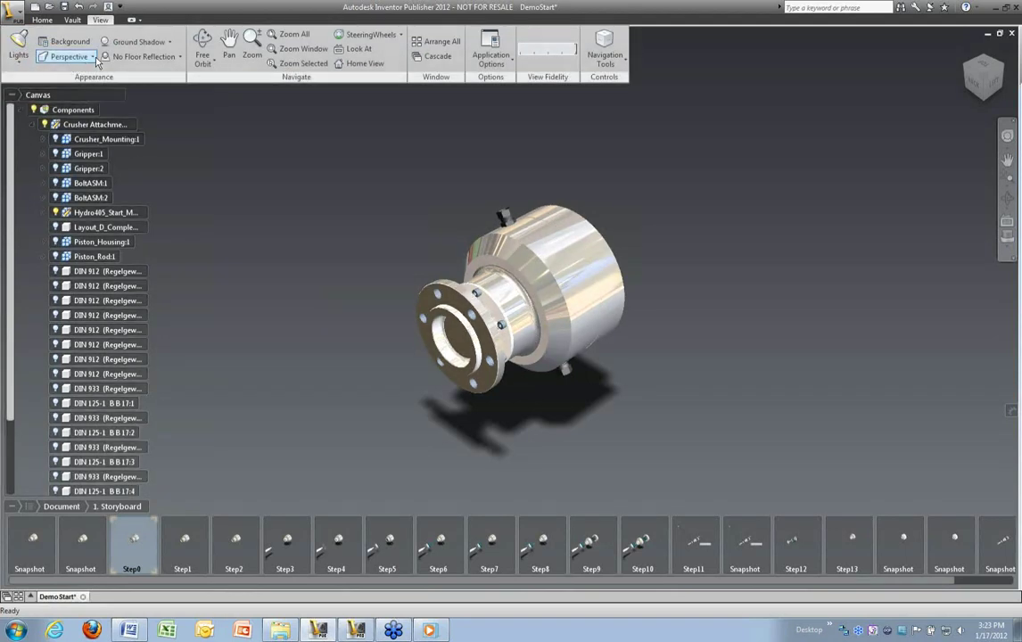
Switch to orthographic projection and go to the storyboard's final Snapshot.
{"action": "left_click", "coordinate": [93, 57]}
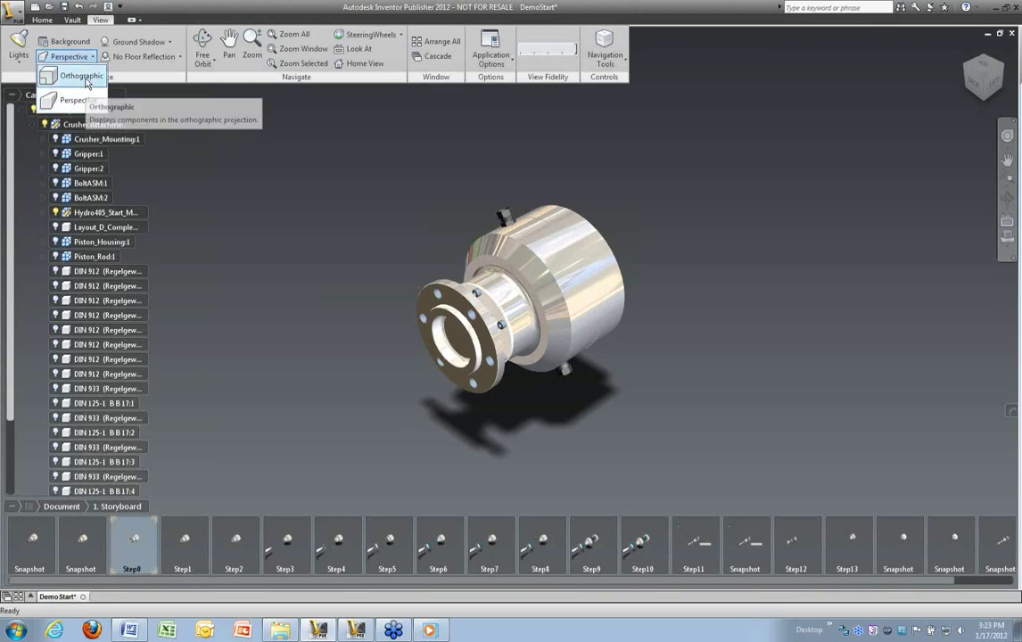
{"action": "left_click", "coordinate": [86, 83]}
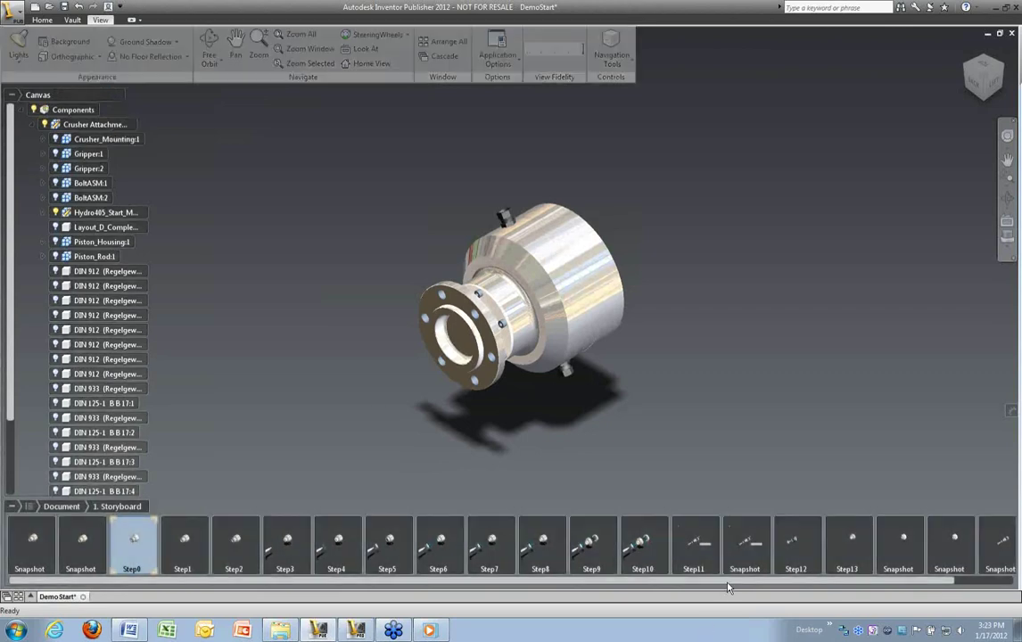
{"action": "scroll", "coordinate": [660, 535], "scroll_direction": "down", "scroll_amount": 1}
{"action": "left_click", "coordinate": [991, 545]}
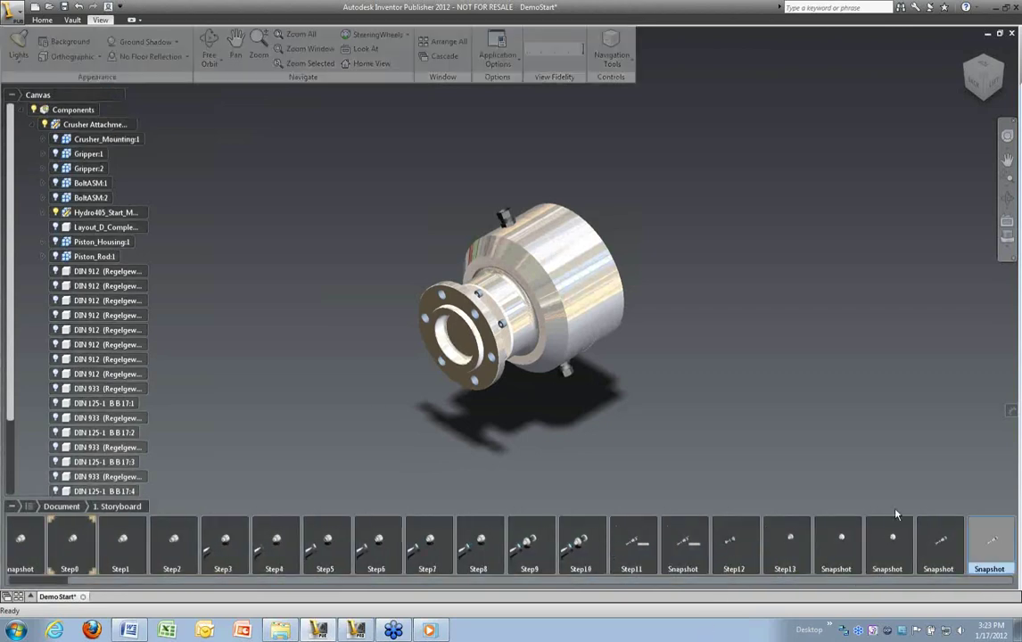
Show the final Snapshot's exploded assembly in orthographic projection.
{"action": "left_click", "coordinate": [970, 532]}
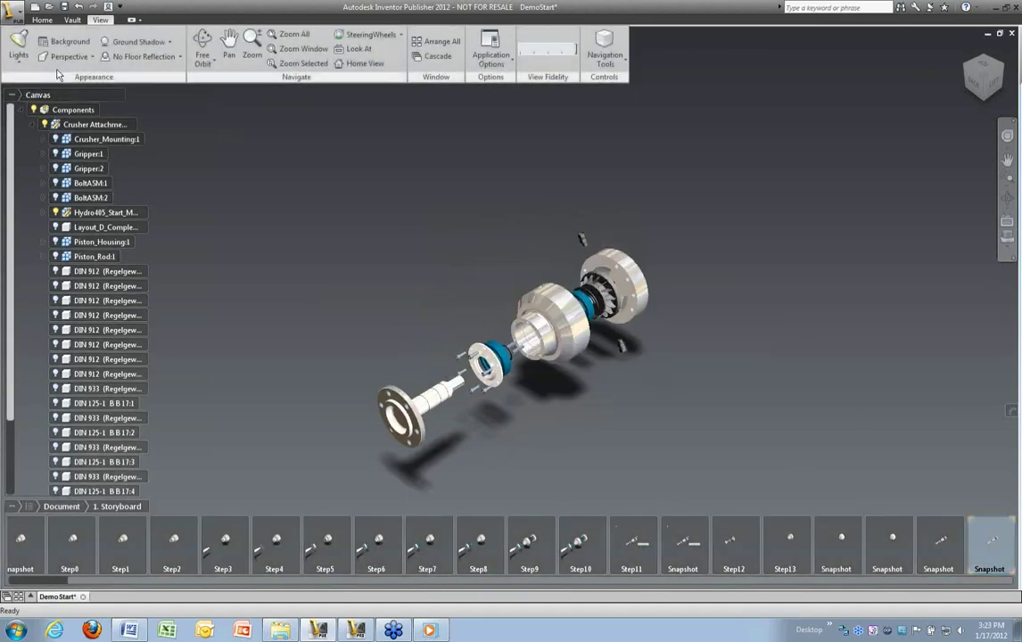
{"action": "right_click", "coordinate": [364, 223]}
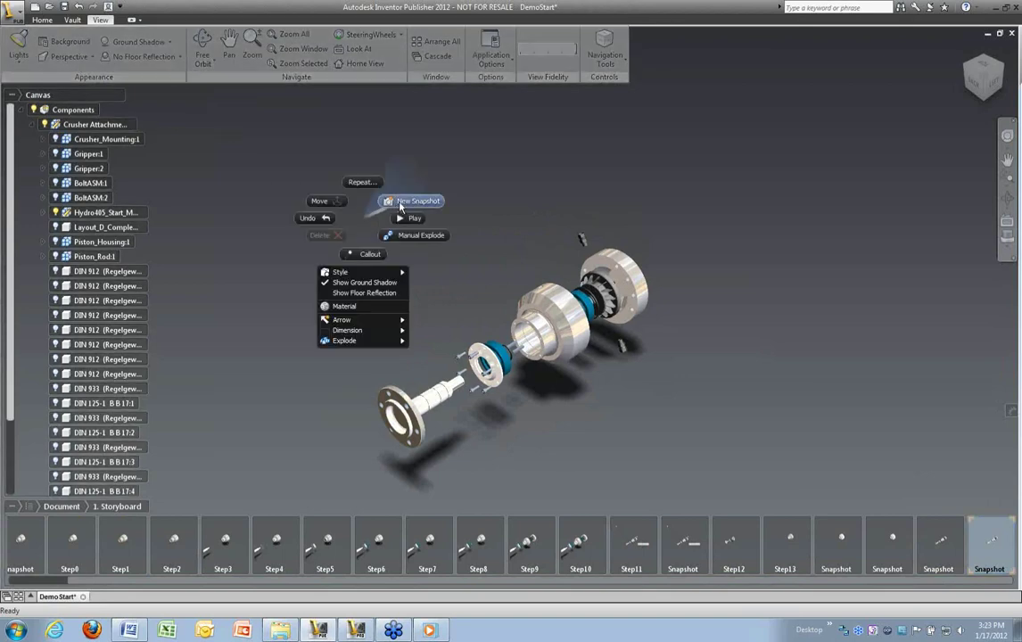
{"action": "left_click", "coordinate": [399, 207]}
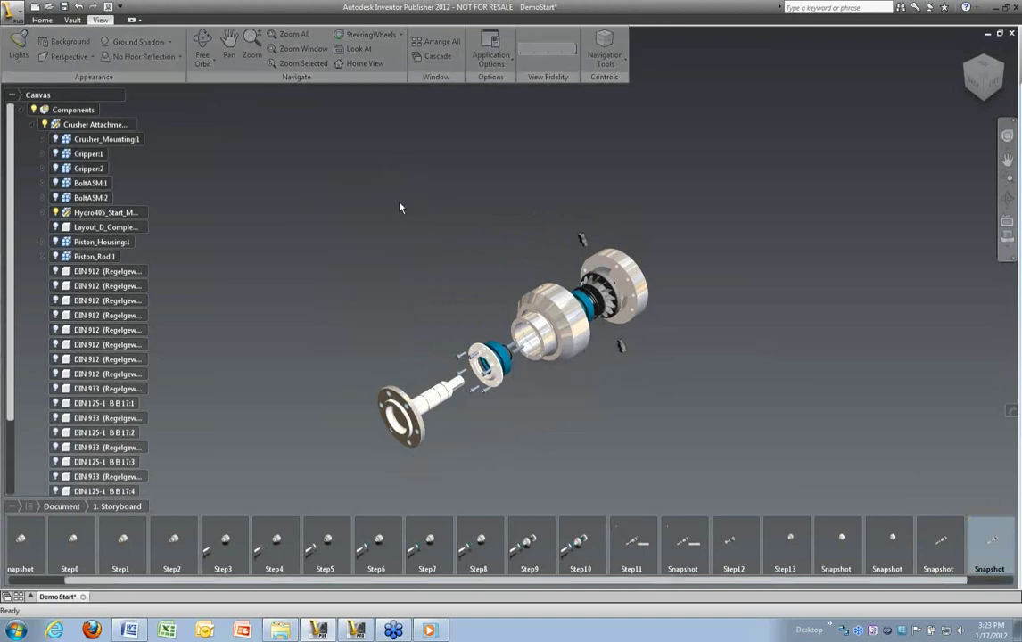
{"action": "left_click", "coordinate": [67, 56]}
{"action": "left_click", "coordinate": [81, 77]}
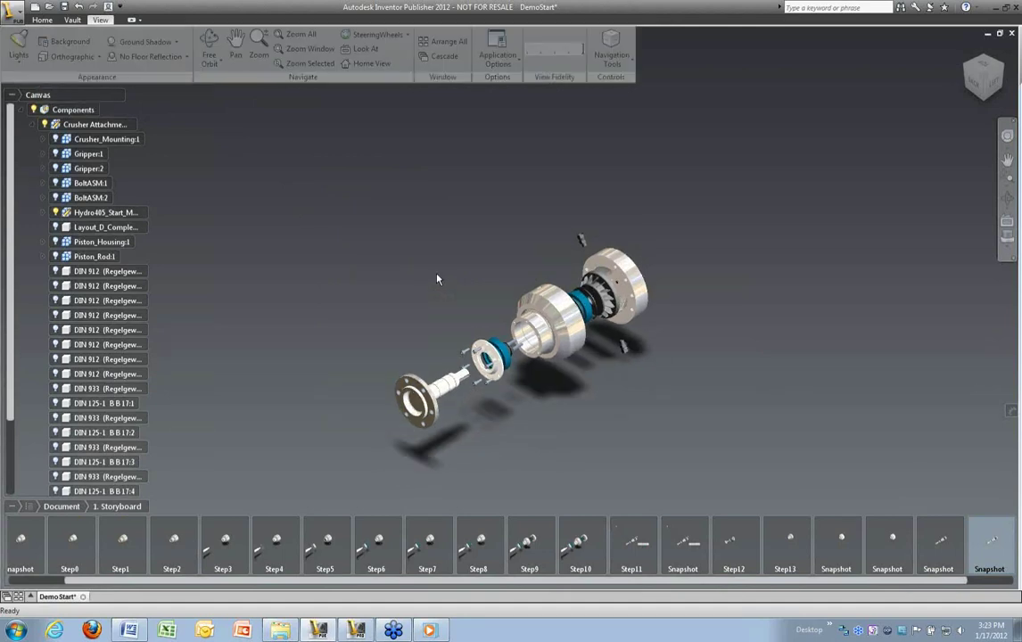
{"action": "right_click", "coordinate": [437, 279]}
{"action": "left_click", "coordinate": [464, 255]}
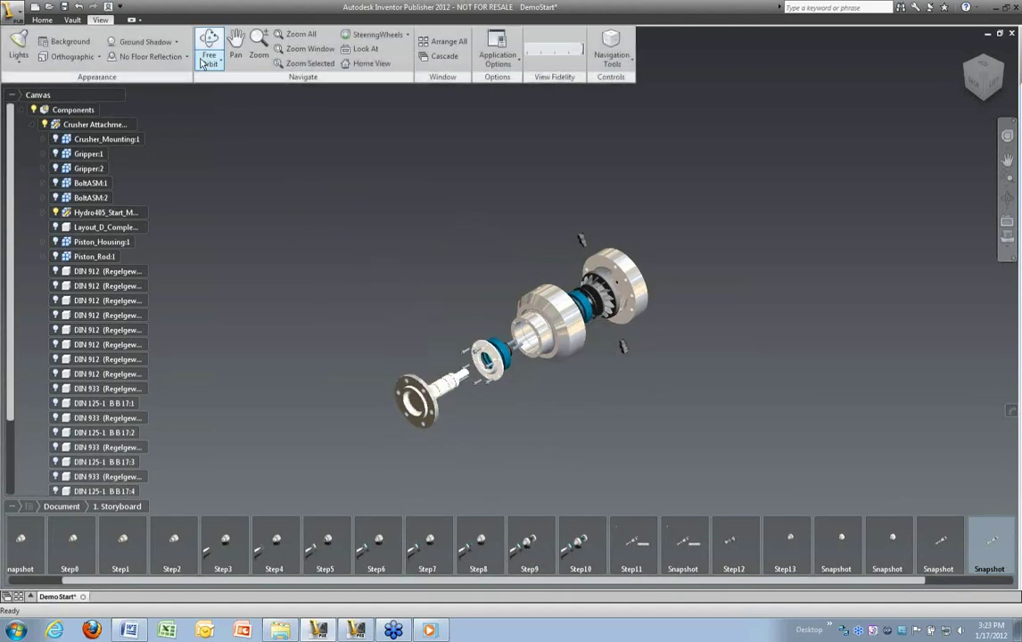
Turn the ground shadow off and then back on.
{"action": "left_click", "coordinate": [135, 42]}
{"action": "left_click", "coordinate": [177, 42]}
{"action": "left_click", "coordinate": [167, 62]}
{"action": "left_click", "coordinate": [165, 42]}
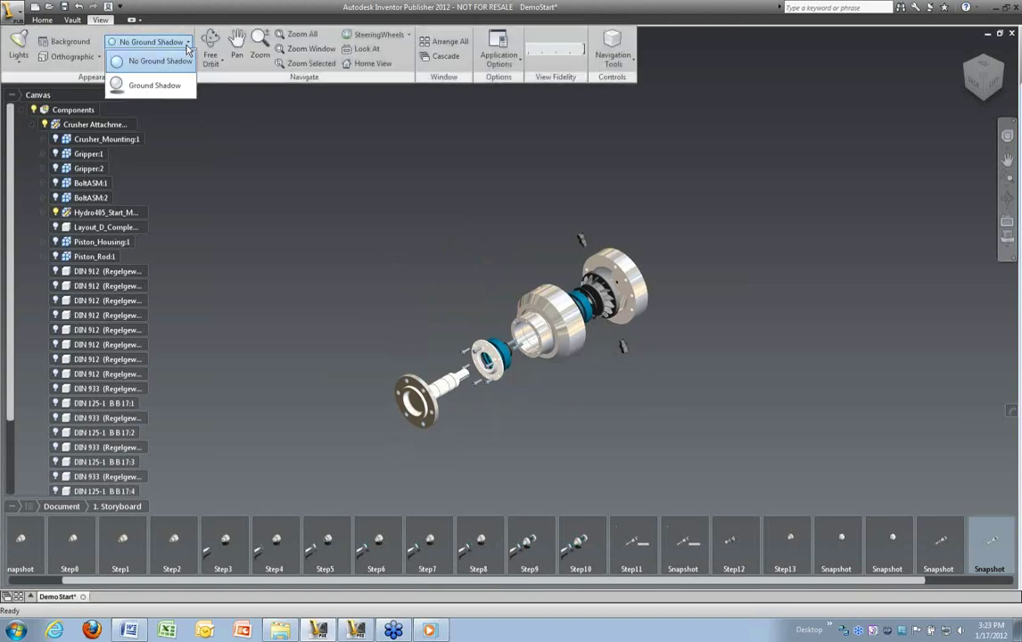
{"action": "left_click", "coordinate": [162, 86]}
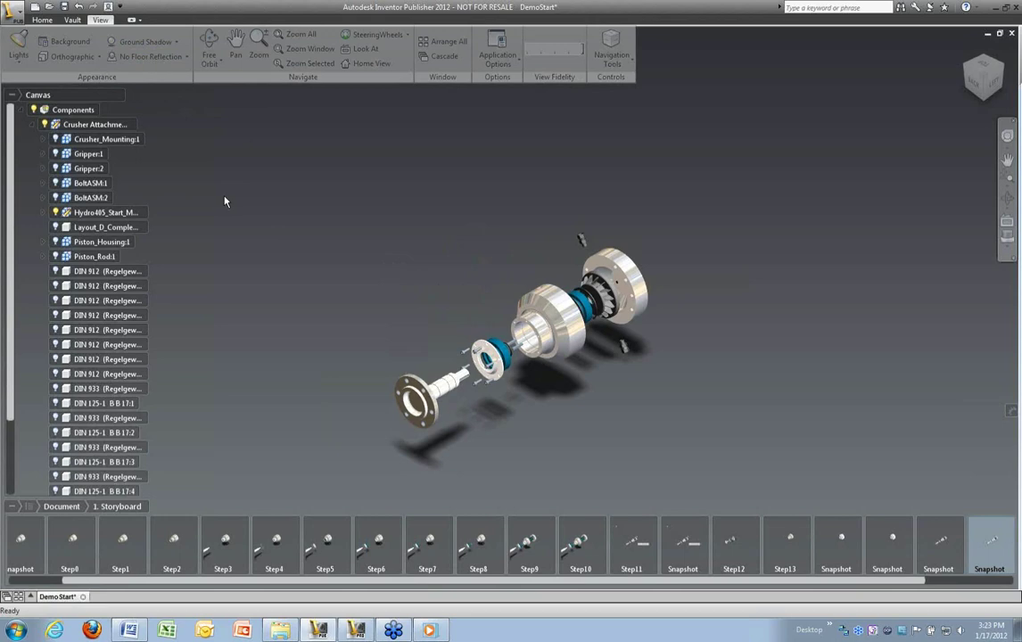
Add a floor reflection beneath the model and pan it into view.
{"action": "left_click", "coordinate": [150, 56]}
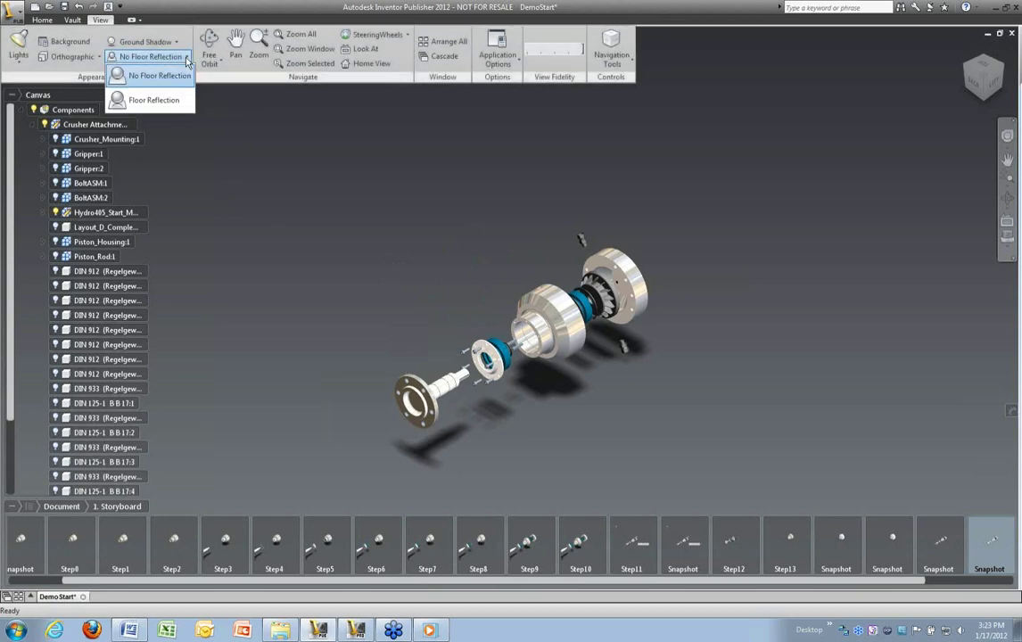
{"action": "left_click", "coordinate": [169, 107]}
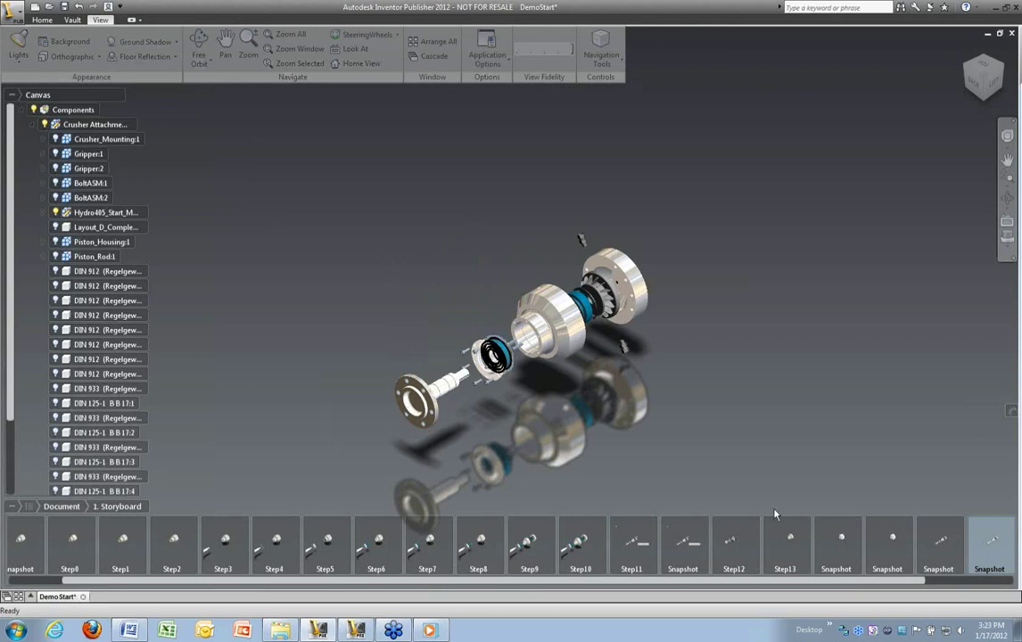
{"action": "middle_click_drag", "start_coordinate": [711, 405], "coordinate": [709, 349]}
{"action": "left_click", "coordinate": [143, 56]}
{"action": "right_click", "coordinate": [795, 376]}
{"action": "left_click", "coordinate": [858, 360]}
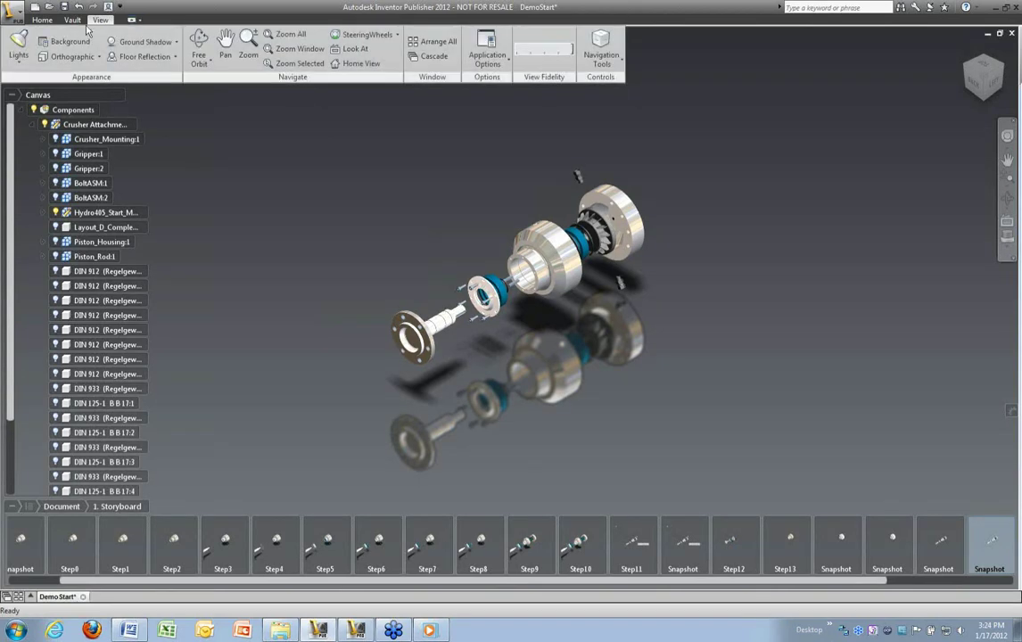
{"action": "left_click", "coordinate": [44, 21]}
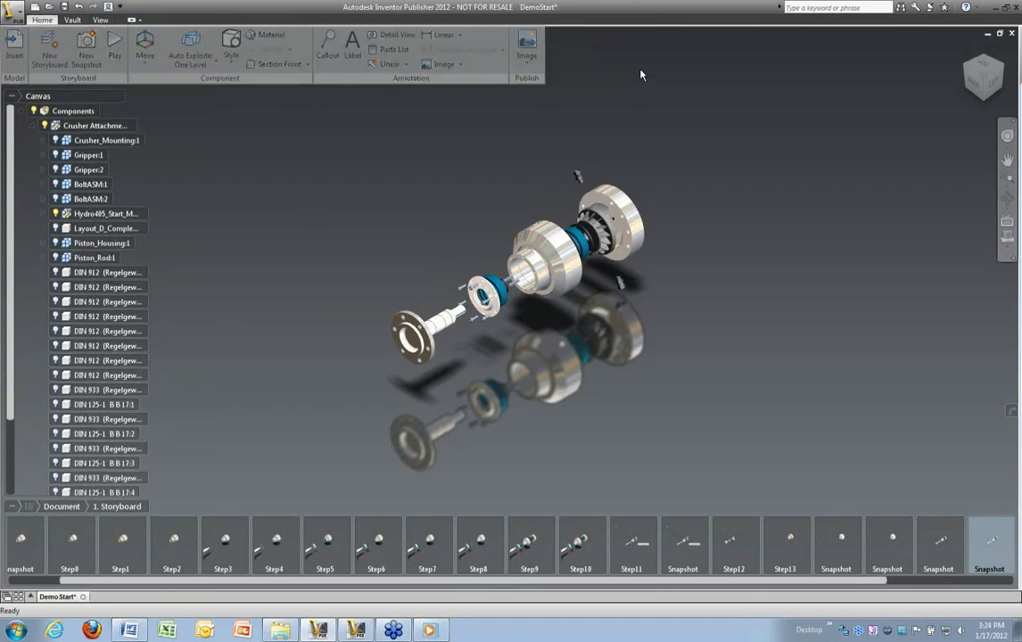
Open the Publish Image format list and close it without choosing a format.
{"action": "left_click", "coordinate": [528, 65]}
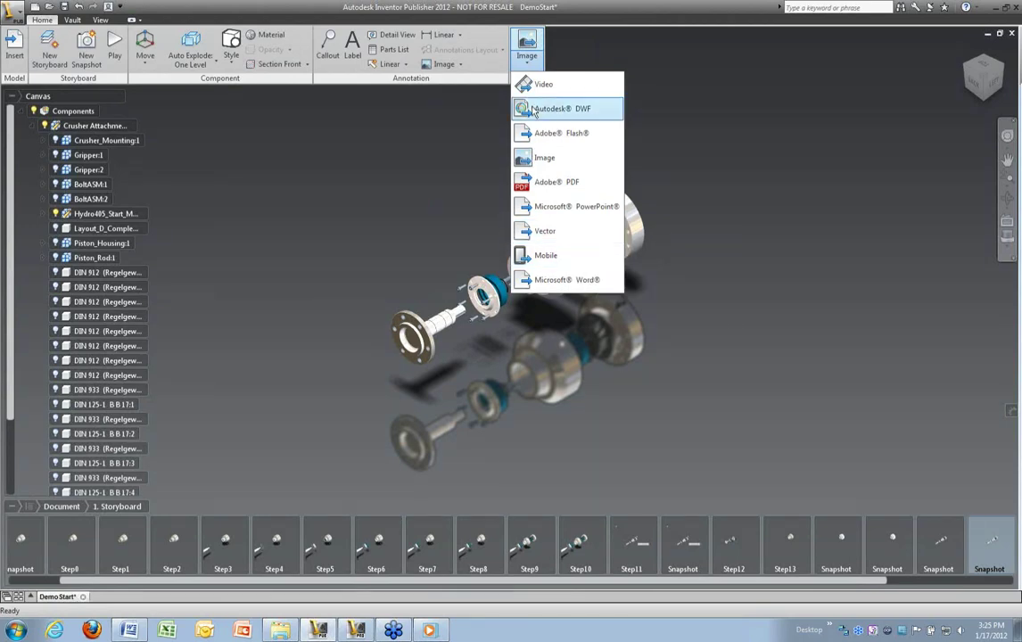
{"action": "left_click", "coordinate": [410, 136]}
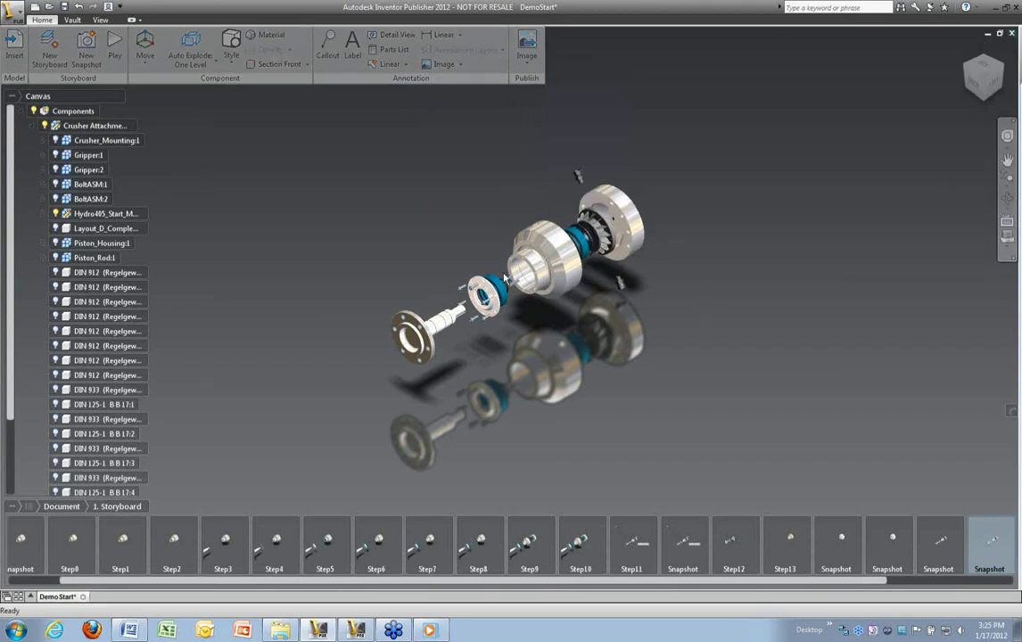
Bring the Crusher Technical Data_Demo document forward and select the model picture.
{"action": "left_click", "coordinate": [134, 631]}
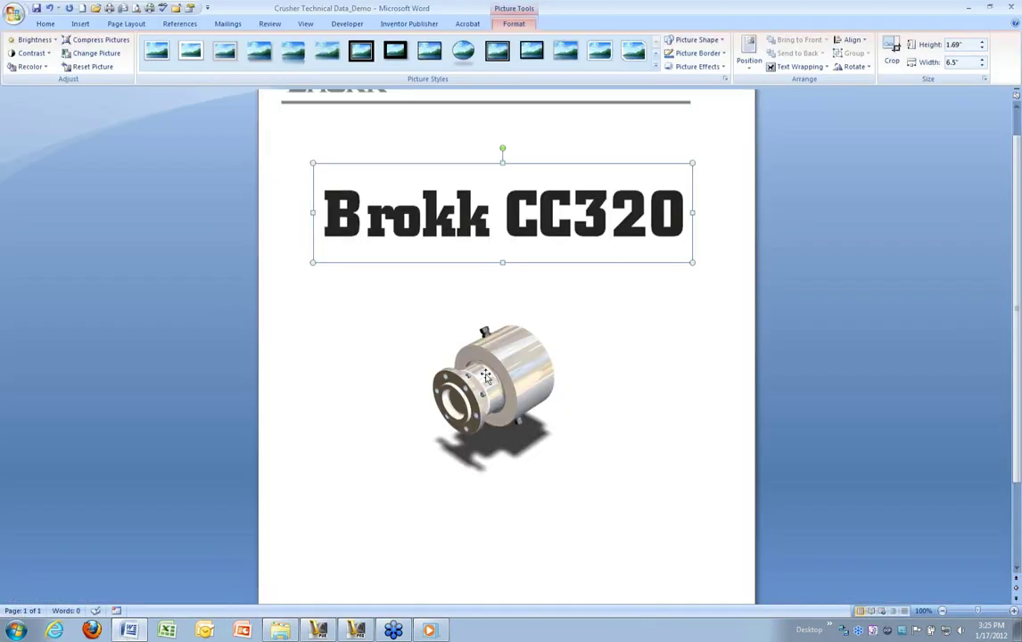
{"action": "left_click", "coordinate": [486, 377]}
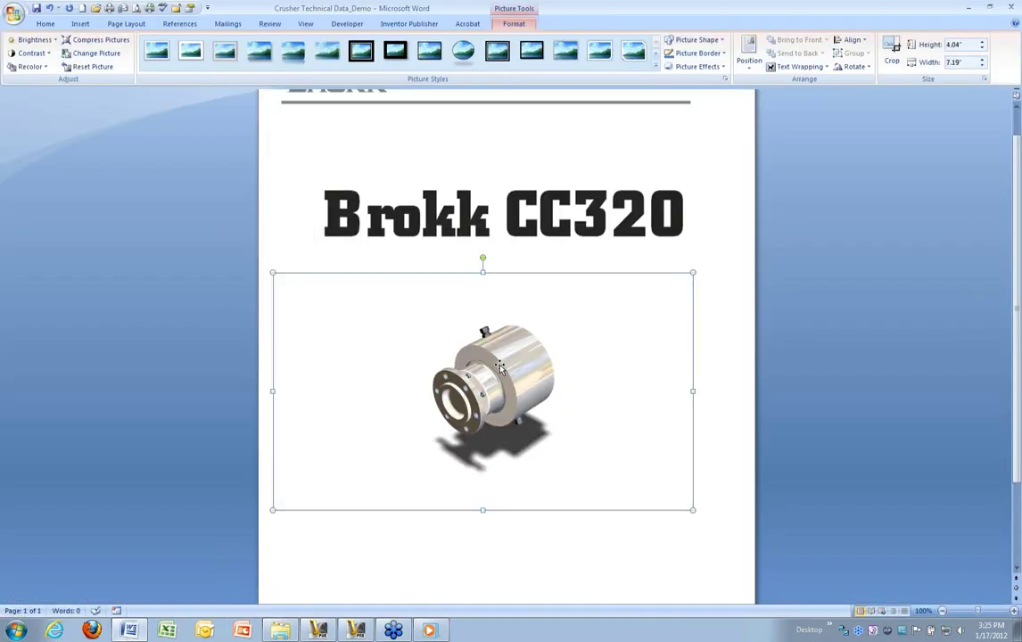
{"action": "right_click", "coordinate": [501, 368]}
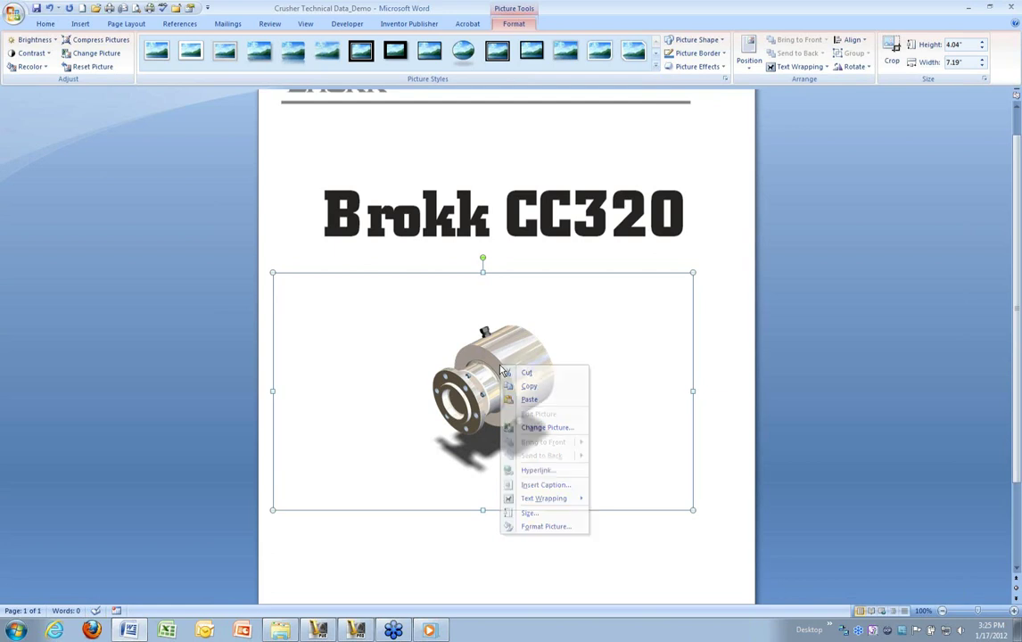
{"action": "left_click", "coordinate": [533, 350]}
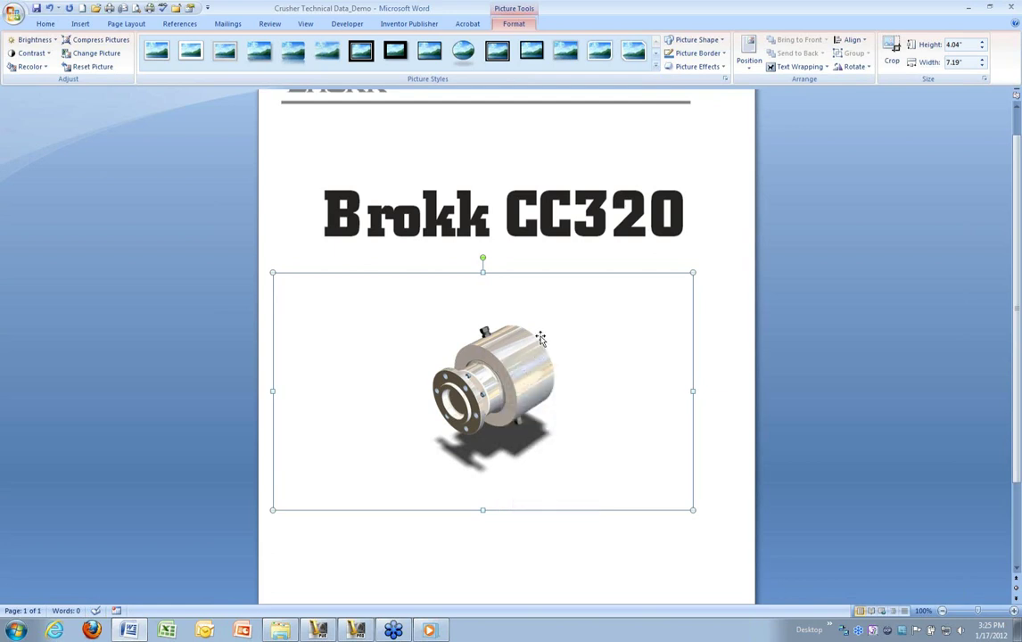
{"action": "left_click", "coordinate": [45, 23]}
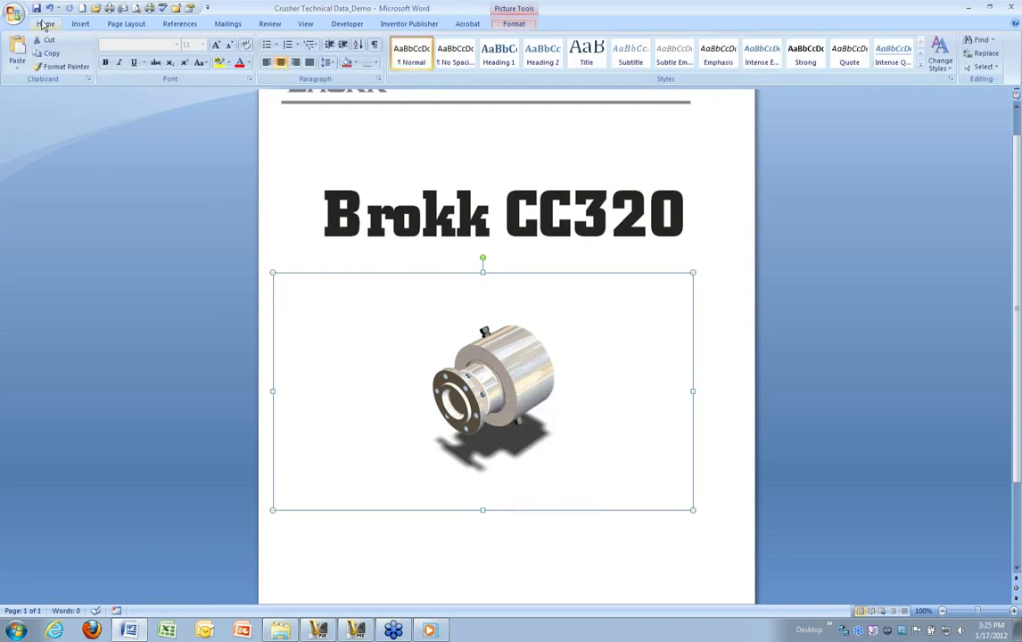
Replace the model picture with the Snapshot image from C:\_Publisher\Docs, then minimize Word.
{"action": "right_click", "coordinate": [484, 366]}
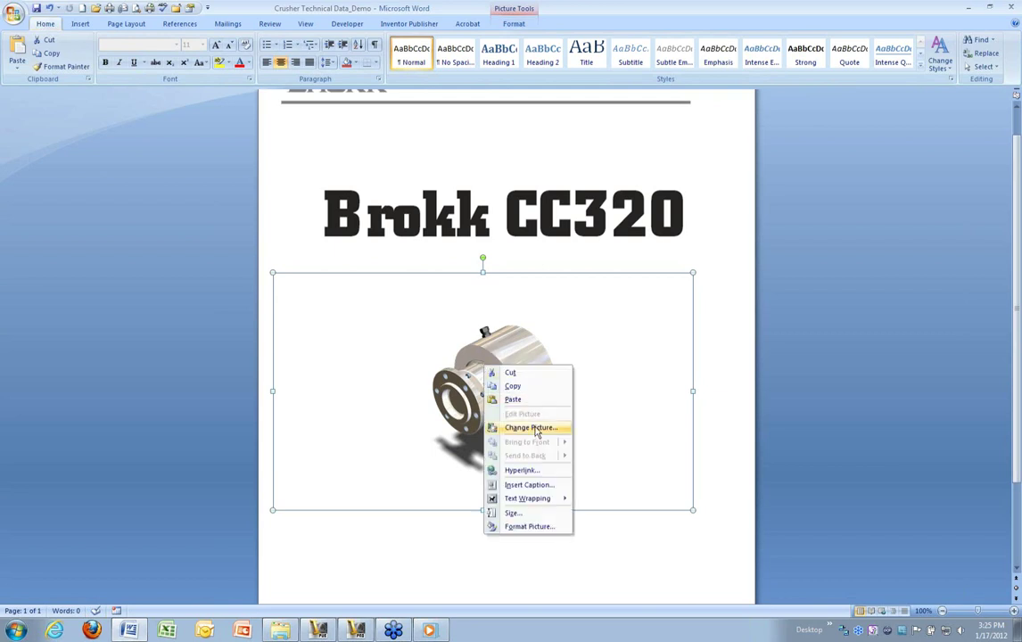
{"action": "left_click", "coordinate": [530, 427]}
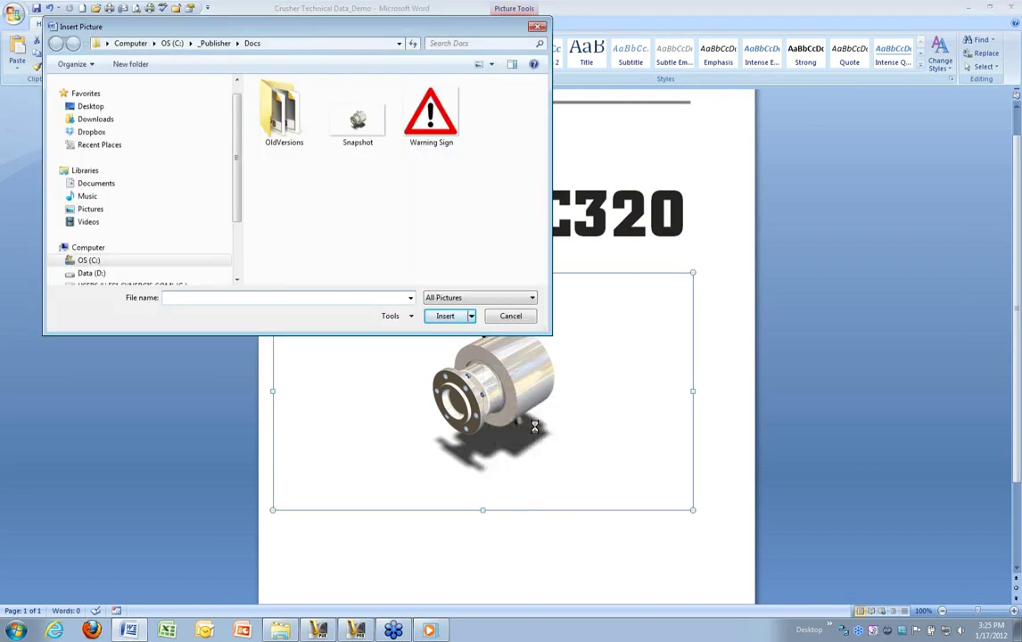
{"action": "left_click", "coordinate": [358, 120]}
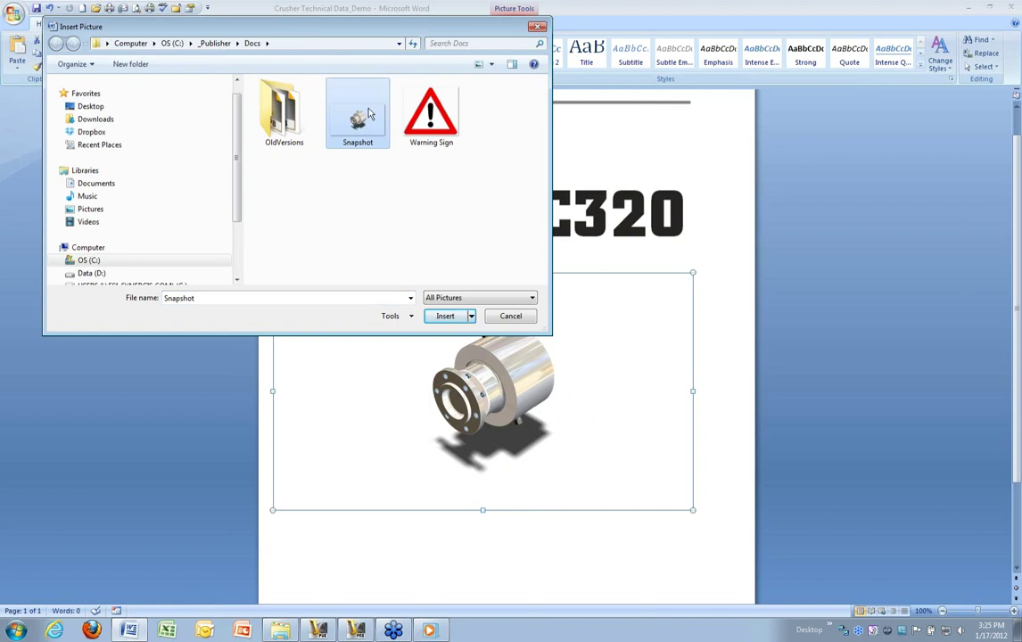
{"action": "left_click", "coordinate": [445, 316]}
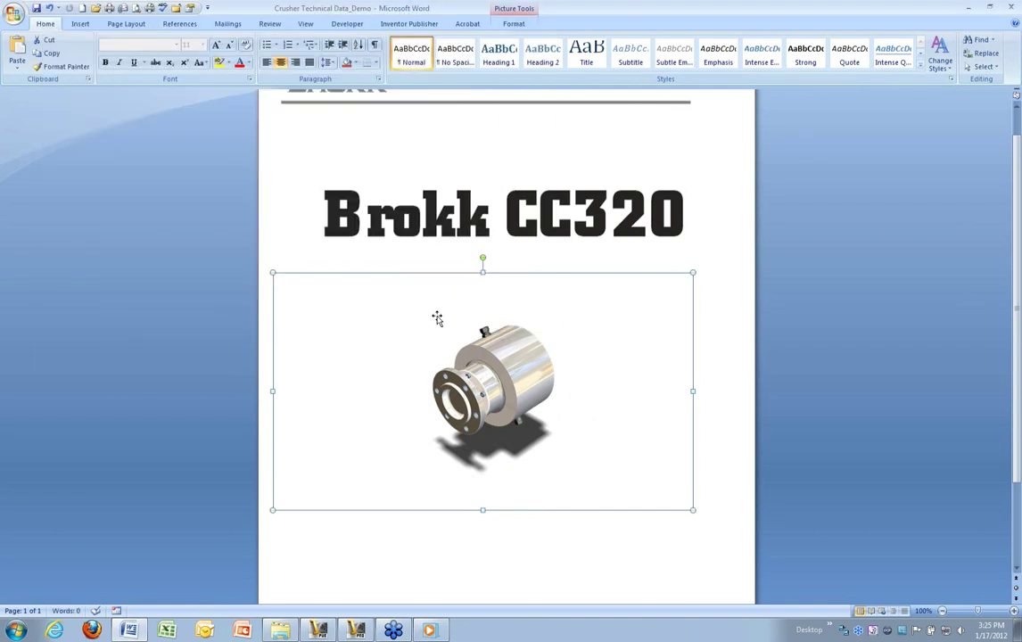
{"action": "left_click", "coordinate": [550, 160]}
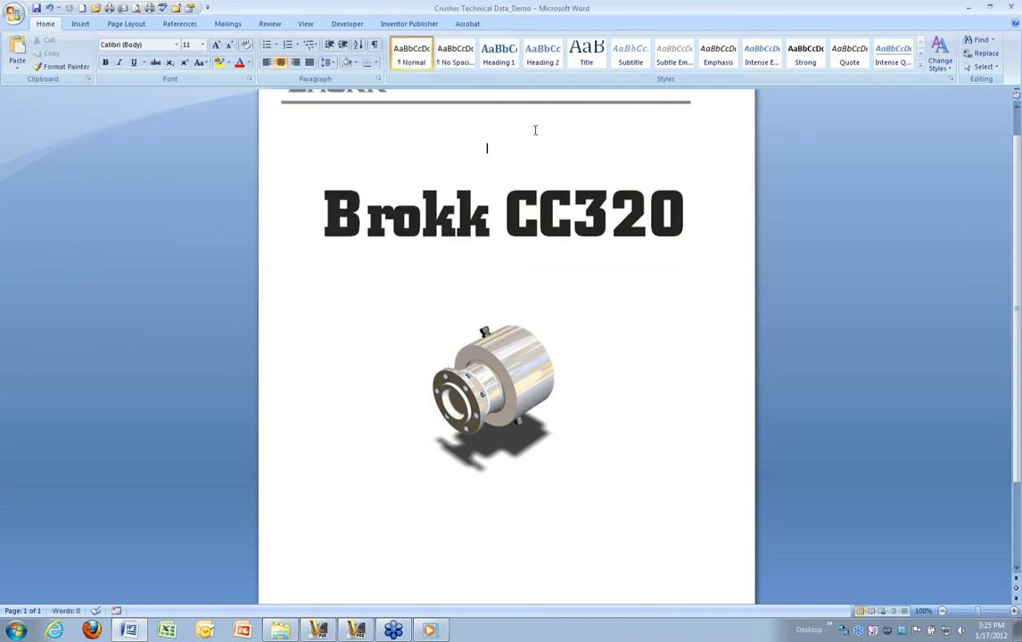
{"action": "left_click", "coordinate": [970, 11]}
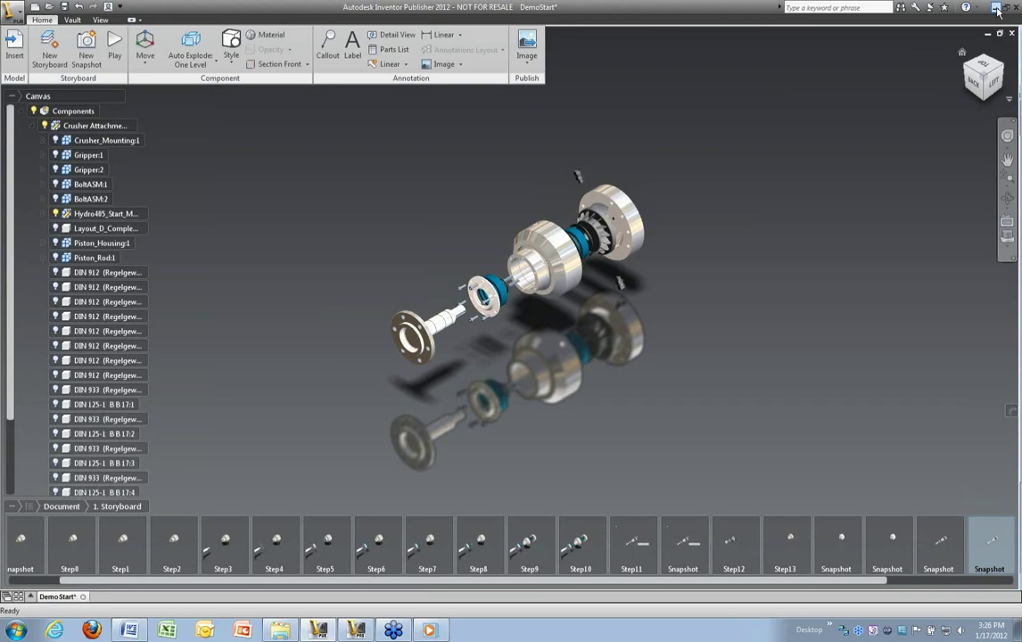
Minimize Inventor Publisher and Inventor Professional to reveal the desktop.
{"action": "left_click", "coordinate": [996, 9]}
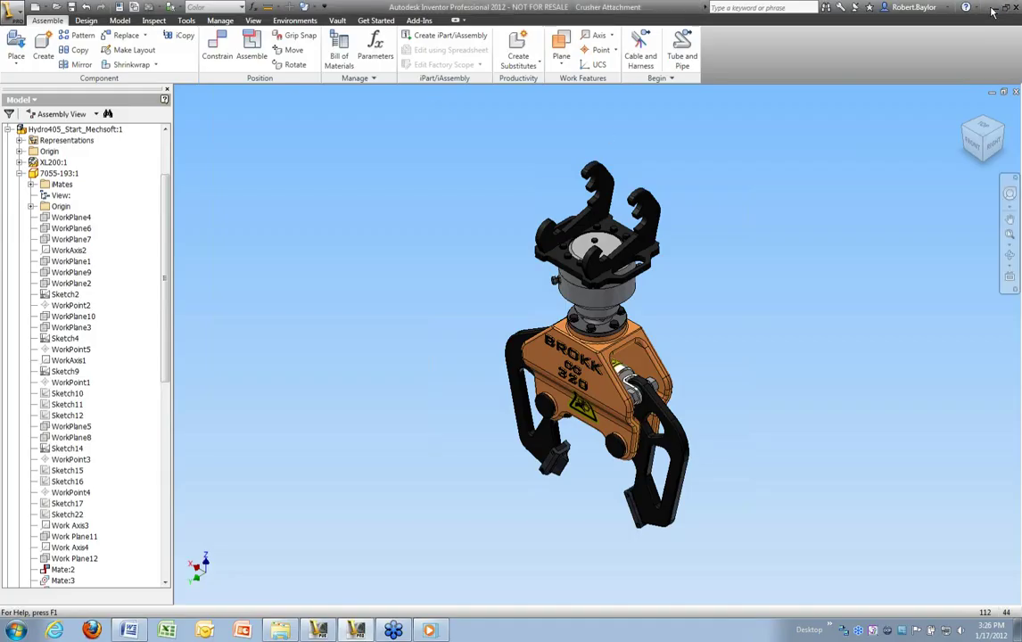
{"action": "left_click", "coordinate": [996, 9]}
Play the 4_Inventor_ video from the desktop in Windows Media Player.
{"action": "double_click", "coordinate": [68, 284]}
{"action": "double_click", "coordinate": [704, 95]}
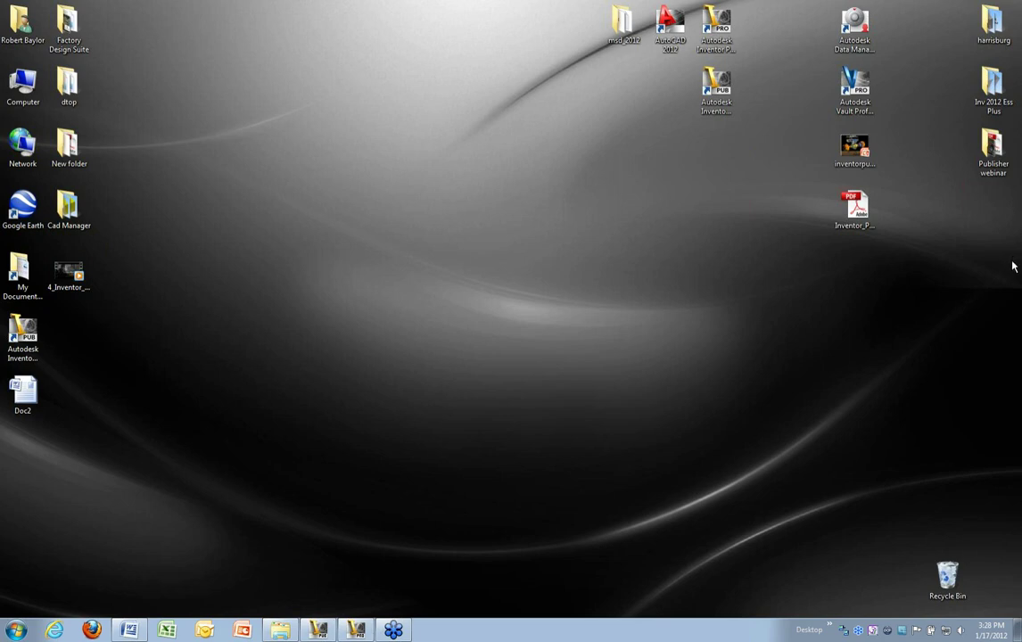
Bring Inventor Publisher back to the front and choose Adobe PDF as the publishing format.
{"action": "left_click", "coordinate": [357, 633]}
{"action": "left_click", "coordinate": [319, 631]}
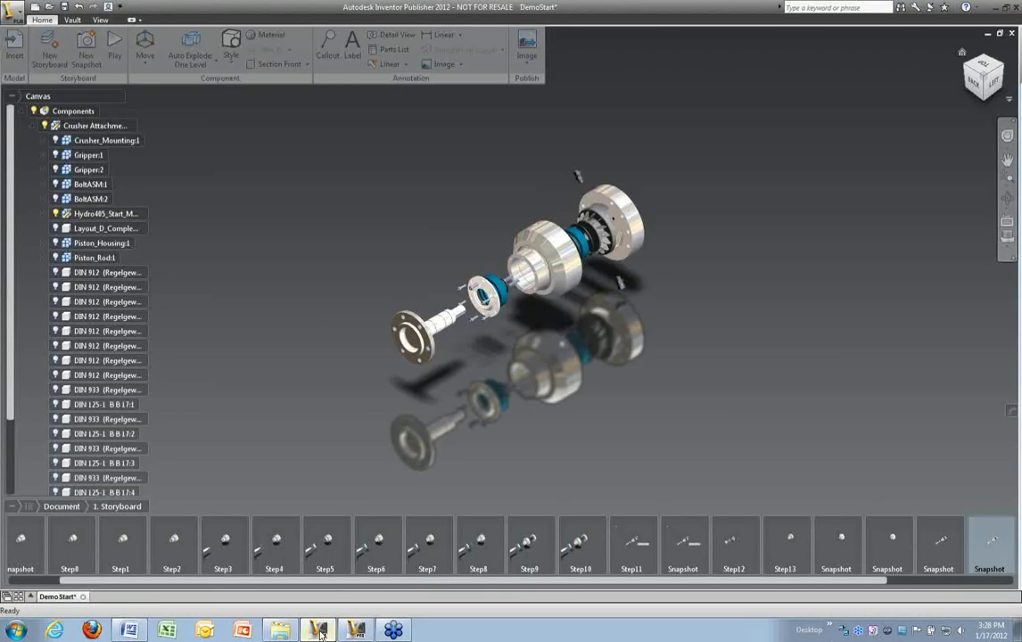
{"action": "left_click", "coordinate": [527, 57]}
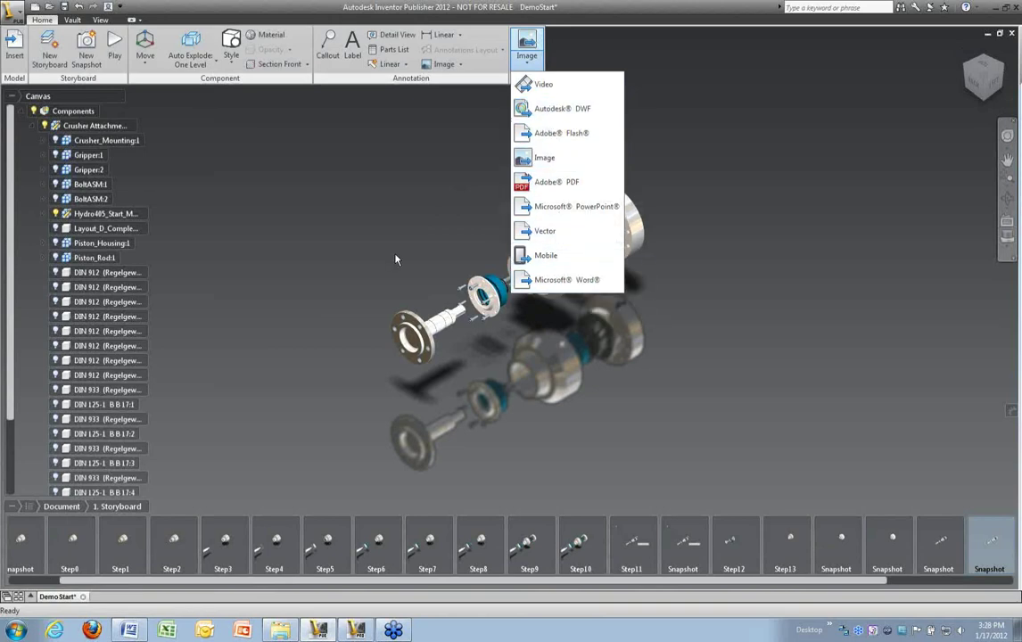
{"action": "left_click", "coordinate": [542, 183]}
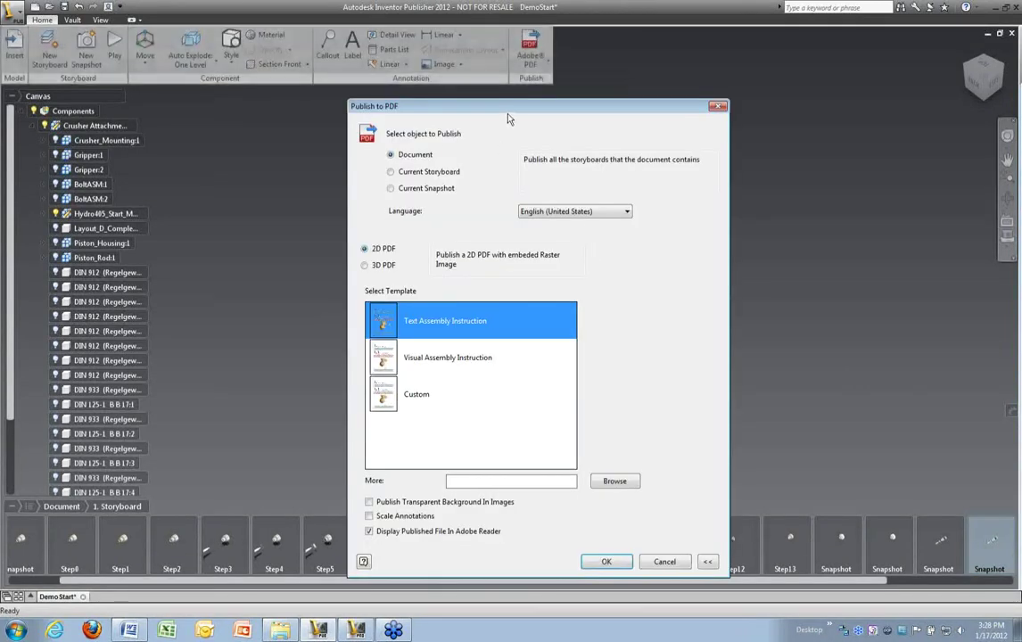
Try the Visual Assembly Instruction template and 3D output, then accept 2D PDF settings.
{"action": "left_click_drag", "start_coordinate": [514, 110], "coordinate": [322, 56]}
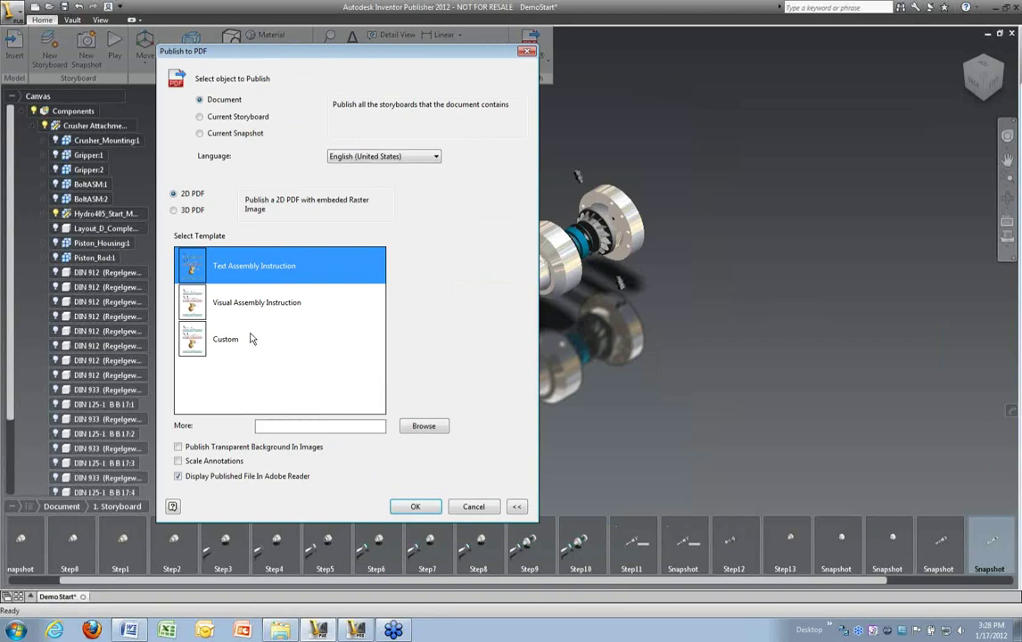
{"action": "left_click", "coordinate": [278, 308]}
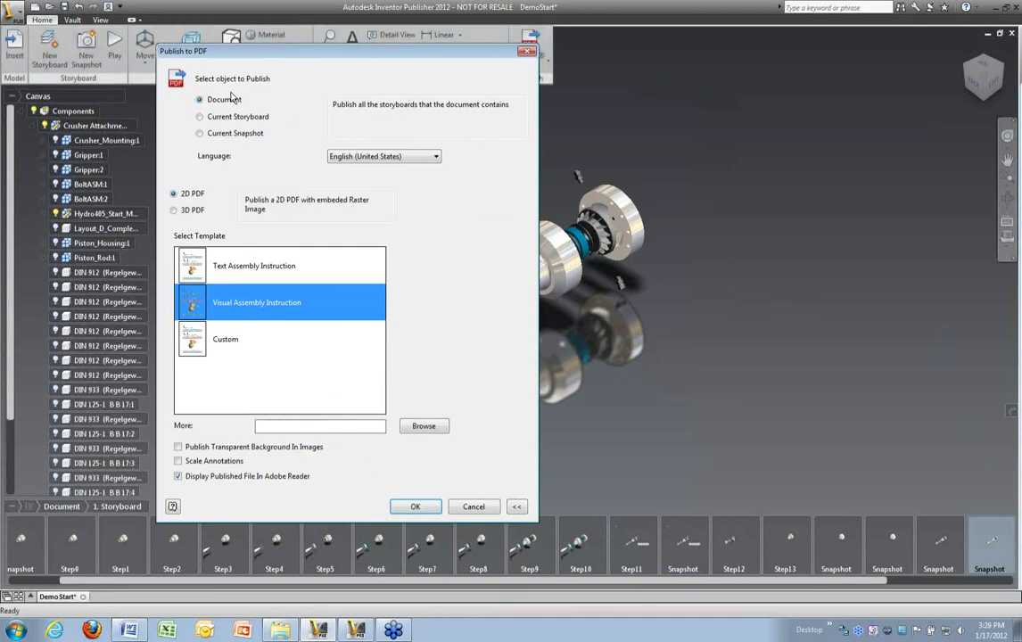
{"action": "left_click", "coordinate": [174, 211]}
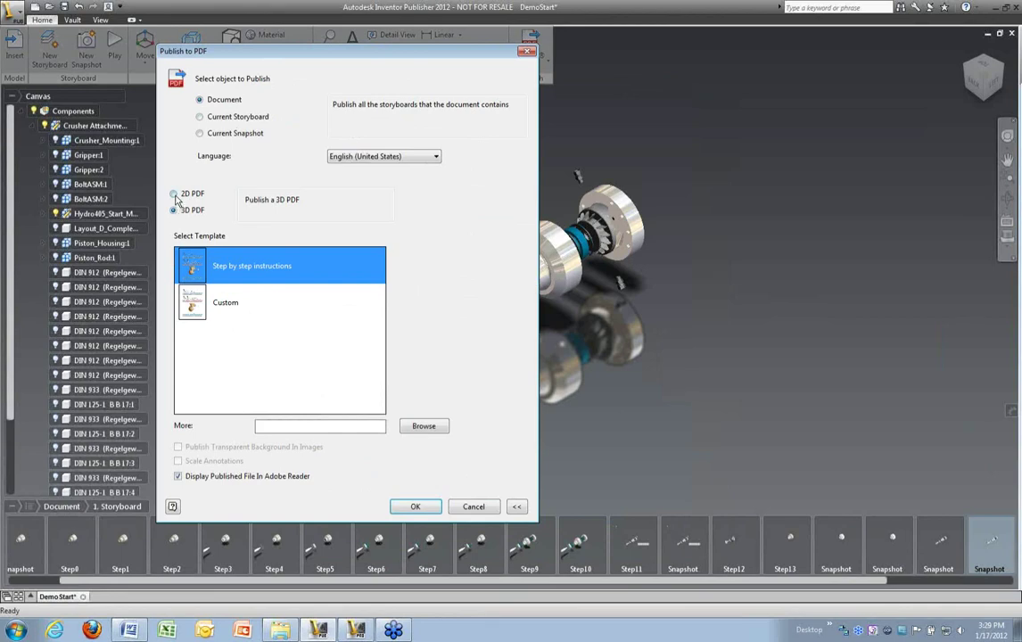
{"action": "left_click", "coordinate": [174, 195]}
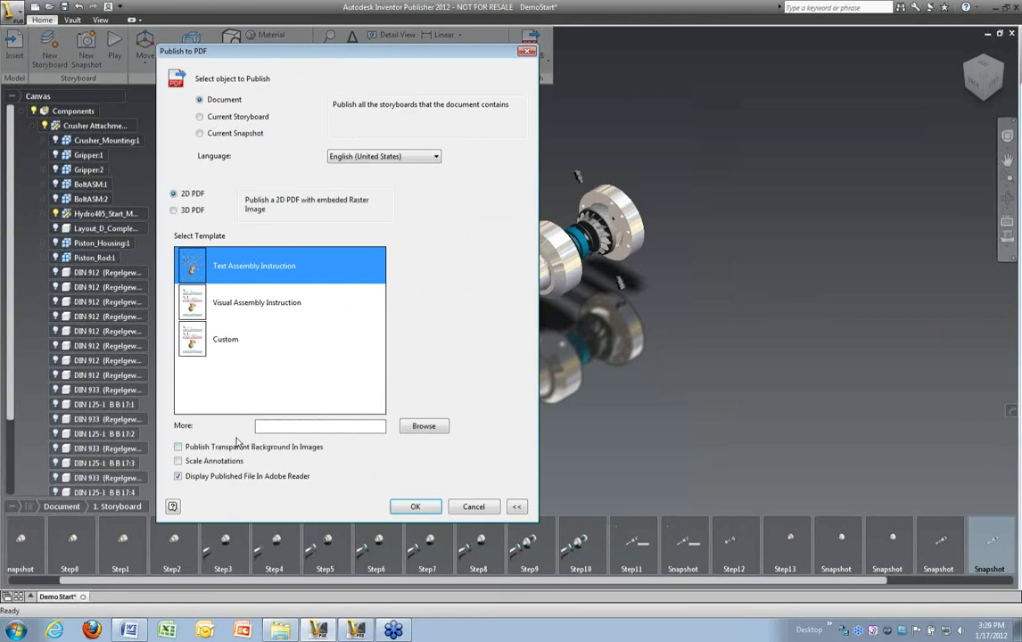
{"action": "left_click", "coordinate": [414, 506]}
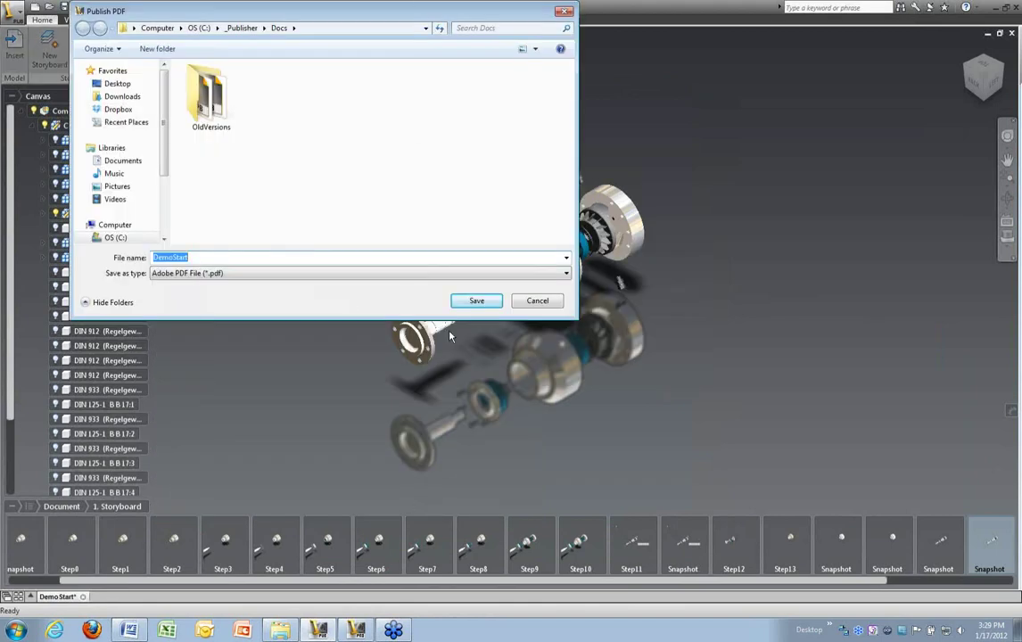
Save the published PDF as DemoStart in the Docs folder.
{"action": "left_click", "coordinate": [476, 303]}
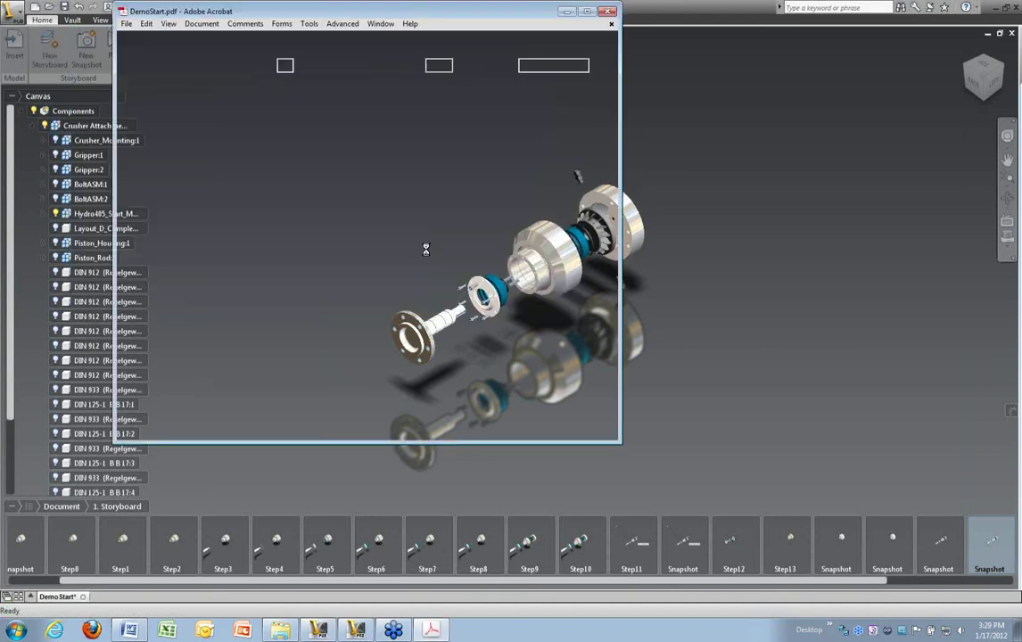
Maximize Acrobat, show page thumbnails, and view pages 2, 3 and 4 (Storyboard, Snapshot, Step0).
{"action": "left_click", "coordinate": [589, 13]}
{"action": "left_click", "coordinate": [12, 117]}
{"action": "left_click", "coordinate": [125, 172]}
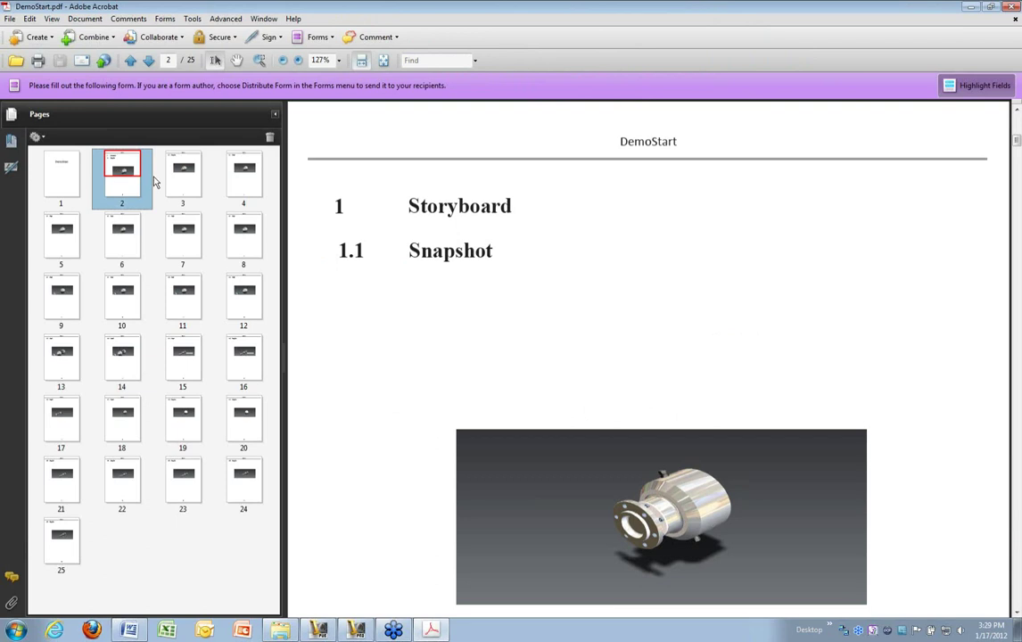
{"action": "left_click", "coordinate": [182, 177]}
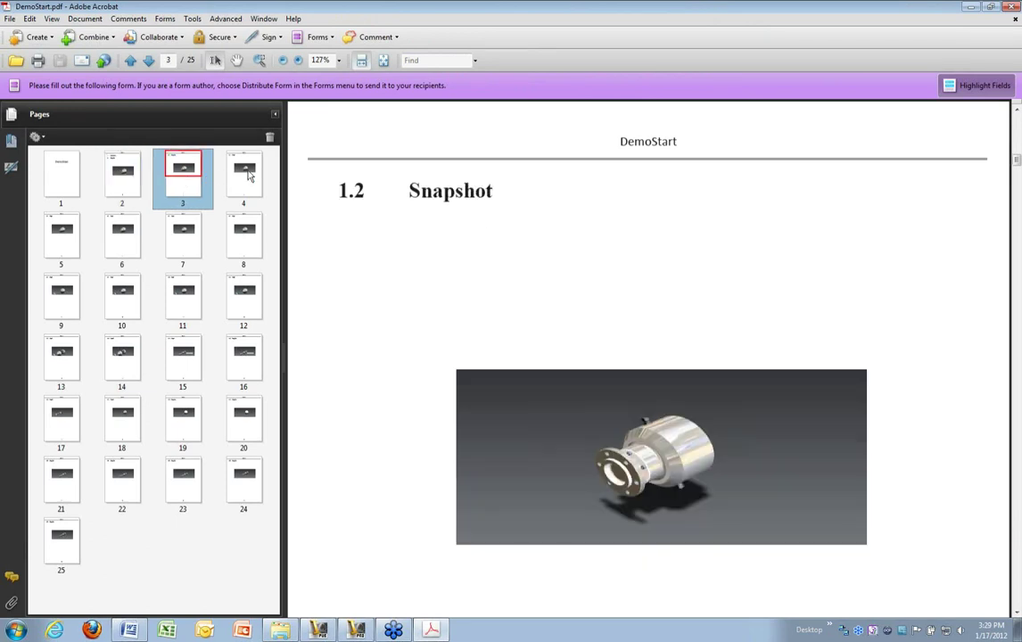
{"action": "left_click", "coordinate": [250, 175]}
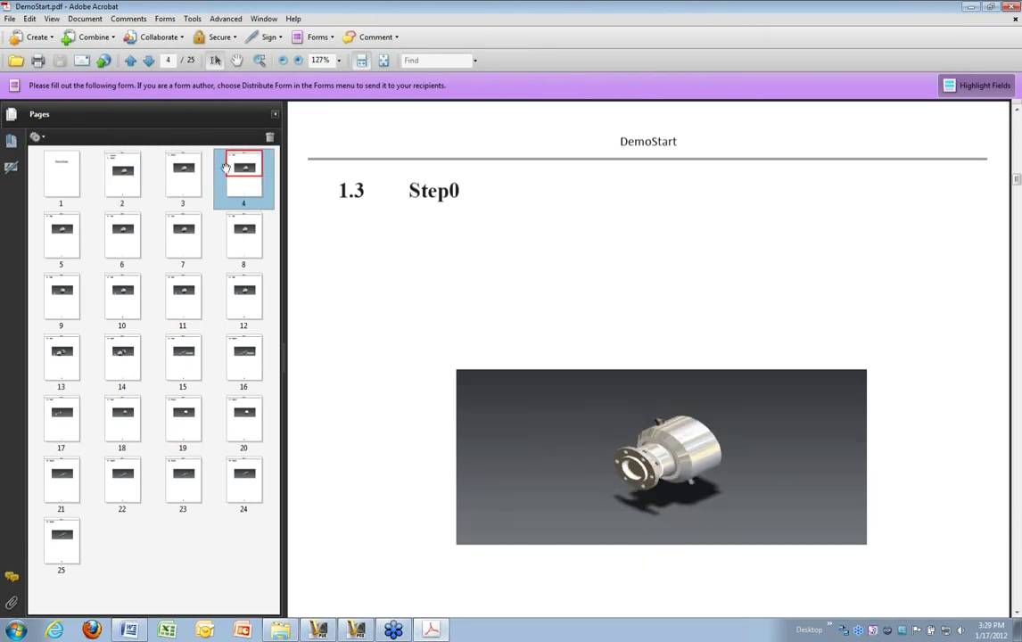
View pages 19, 18, 14, 15, 12, 11 and 10, then close Acrobat.
{"action": "left_click", "coordinate": [37, 136]}
{"action": "left_click", "coordinate": [157, 422]}
{"action": "left_click", "coordinate": [157, 422]}
{"action": "left_click", "coordinate": [130, 419]}
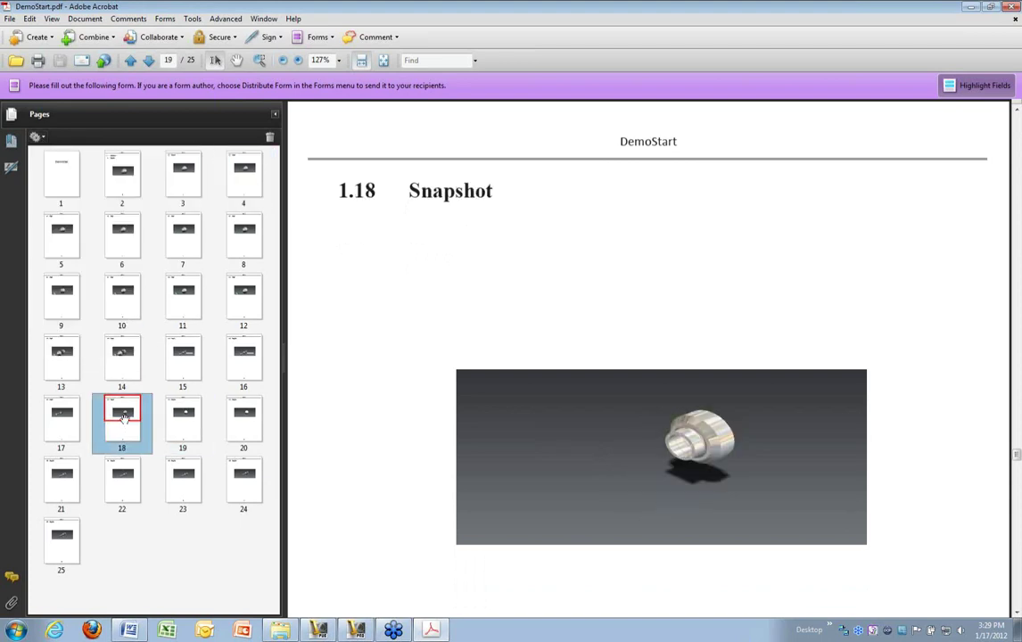
{"action": "left_click", "coordinate": [132, 361]}
{"action": "left_click", "coordinate": [181, 364]}
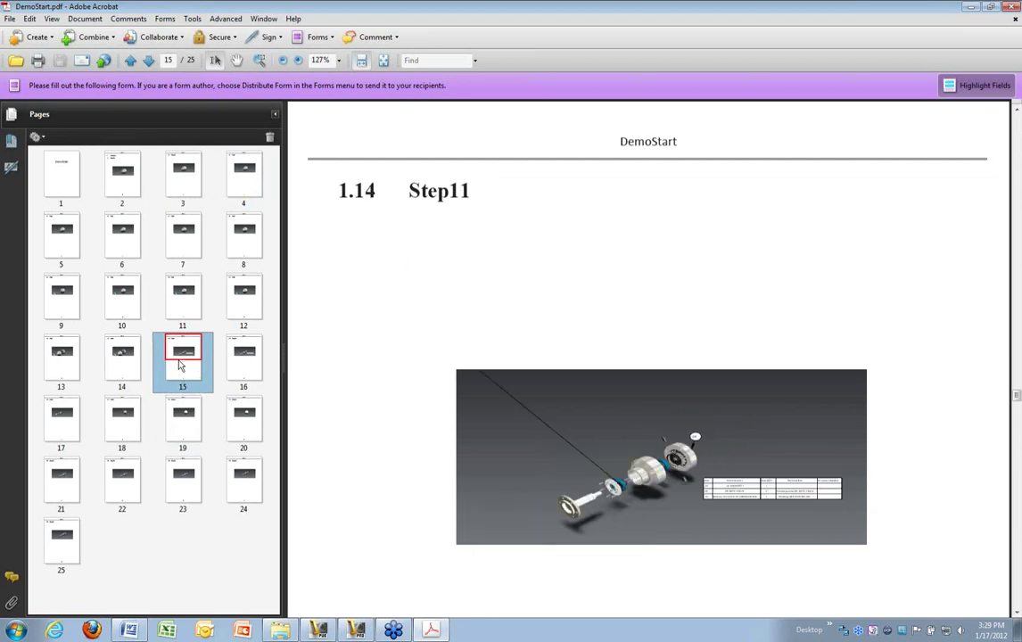
{"action": "left_click", "coordinate": [239, 306]}
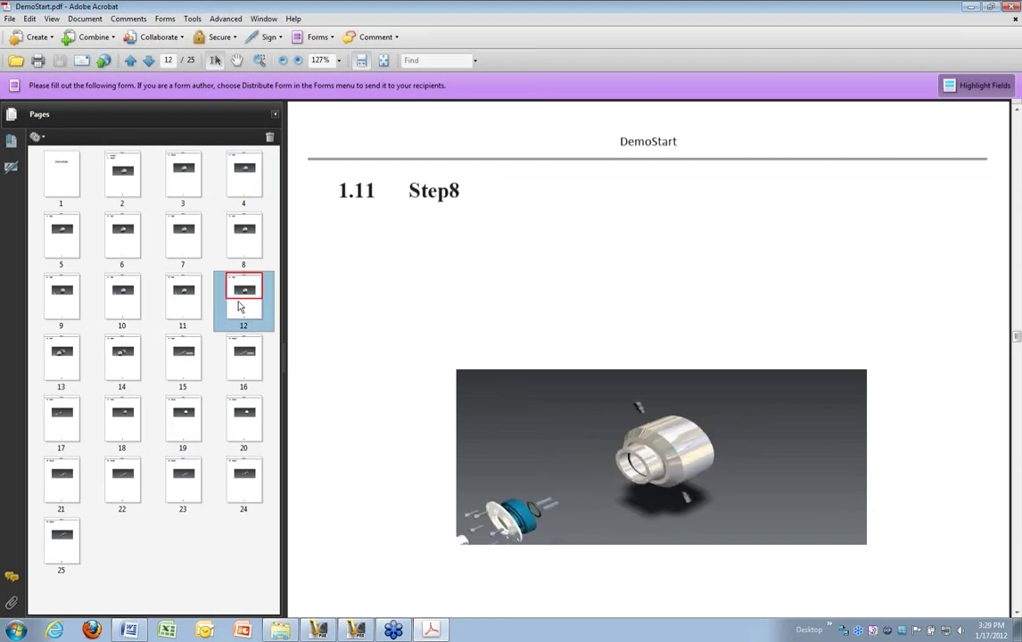
{"action": "left_click", "coordinate": [192, 296]}
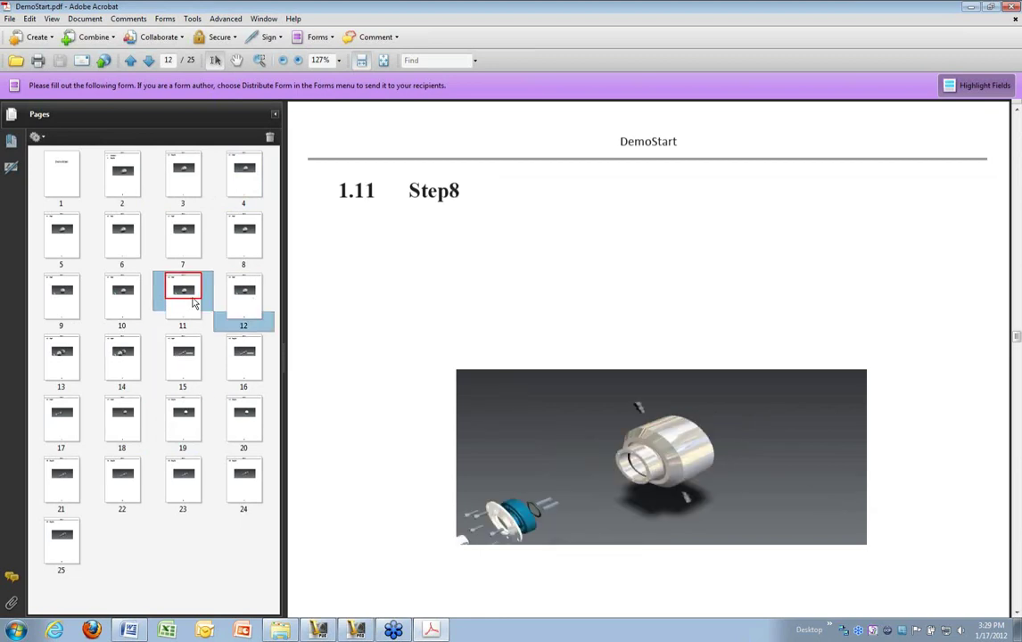
{"action": "left_click", "coordinate": [121, 297]}
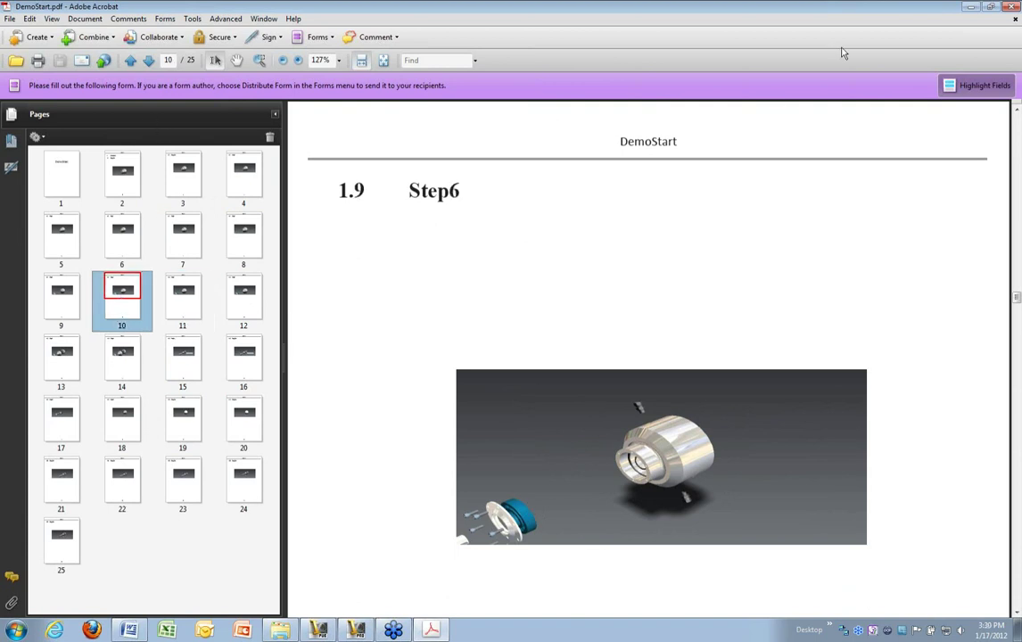
{"action": "left_click", "coordinate": [1013, 11]}
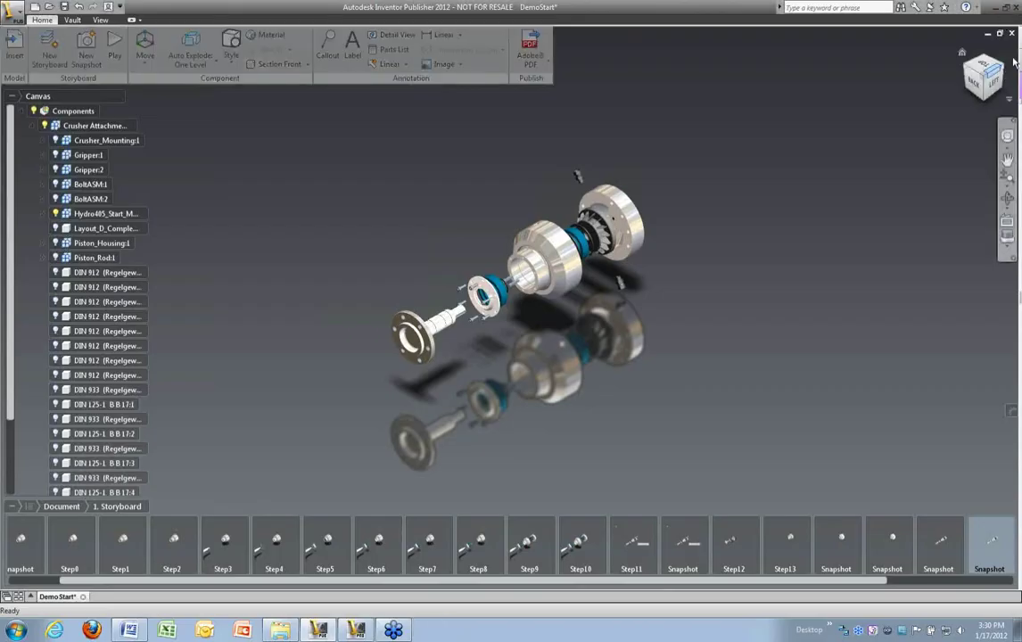
{"action": "left_click", "coordinate": [548, 64]}
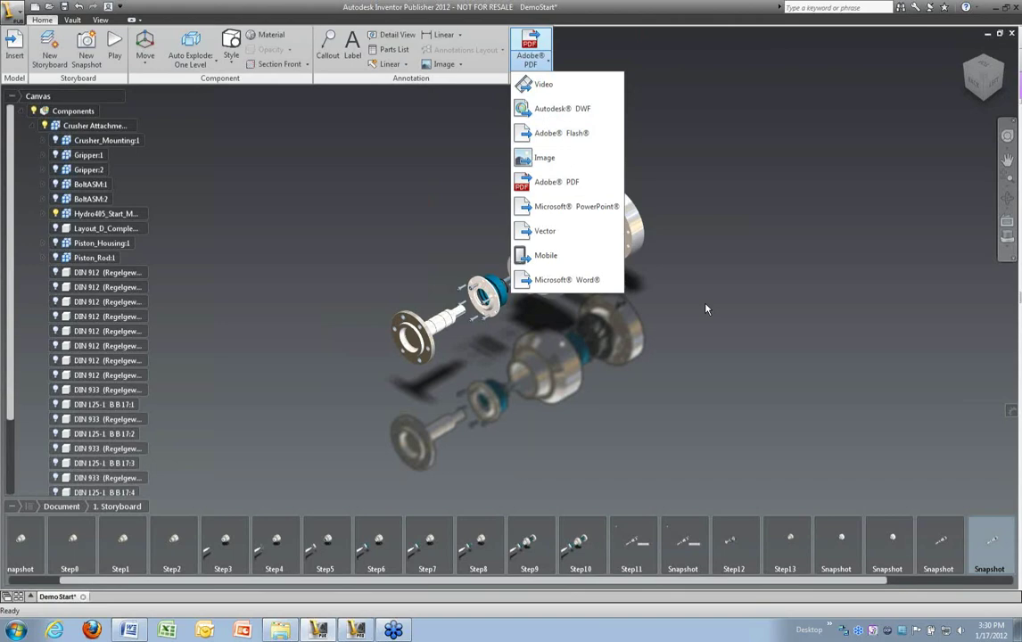
{"action": "left_click", "coordinate": [752, 313]}
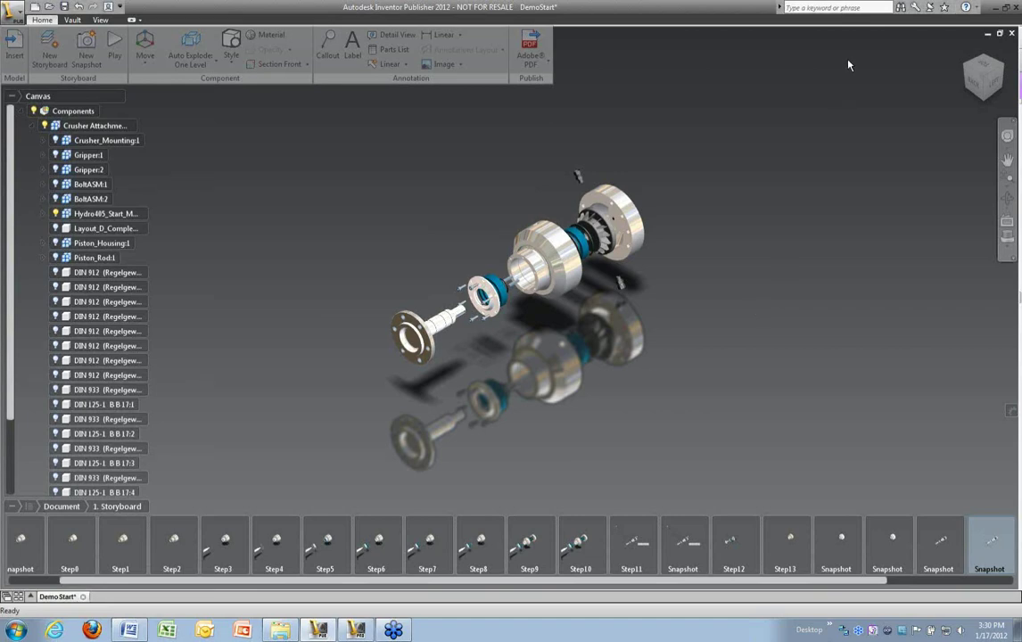
Minimize Inventor Publisher and Inventor Professional, then open the desktop's Publisher webinar folder.
{"action": "left_click", "coordinate": [996, 9]}
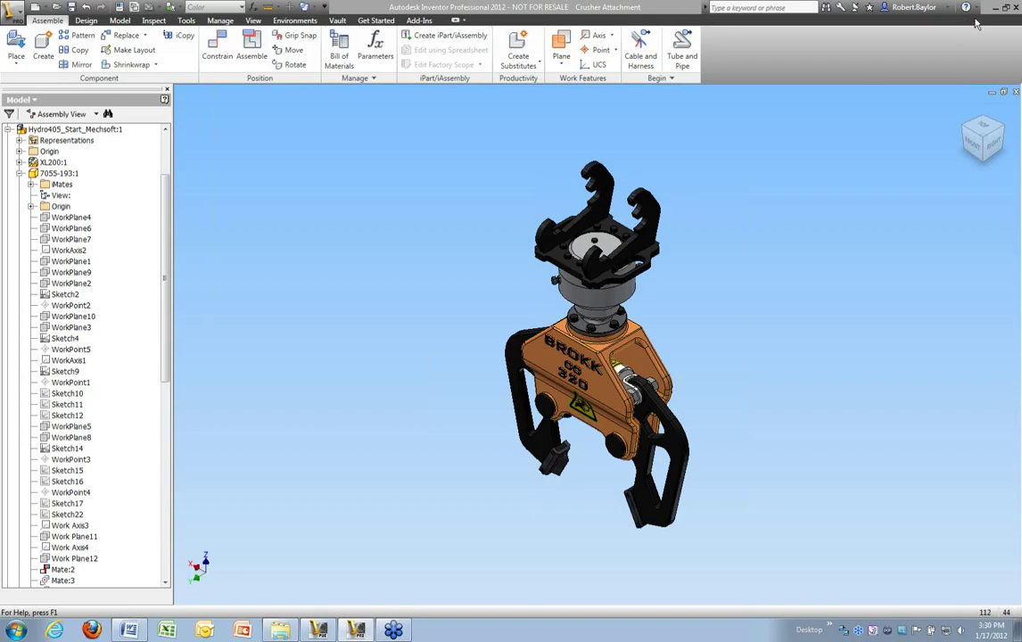
{"action": "left_click", "coordinate": [995, 9]}
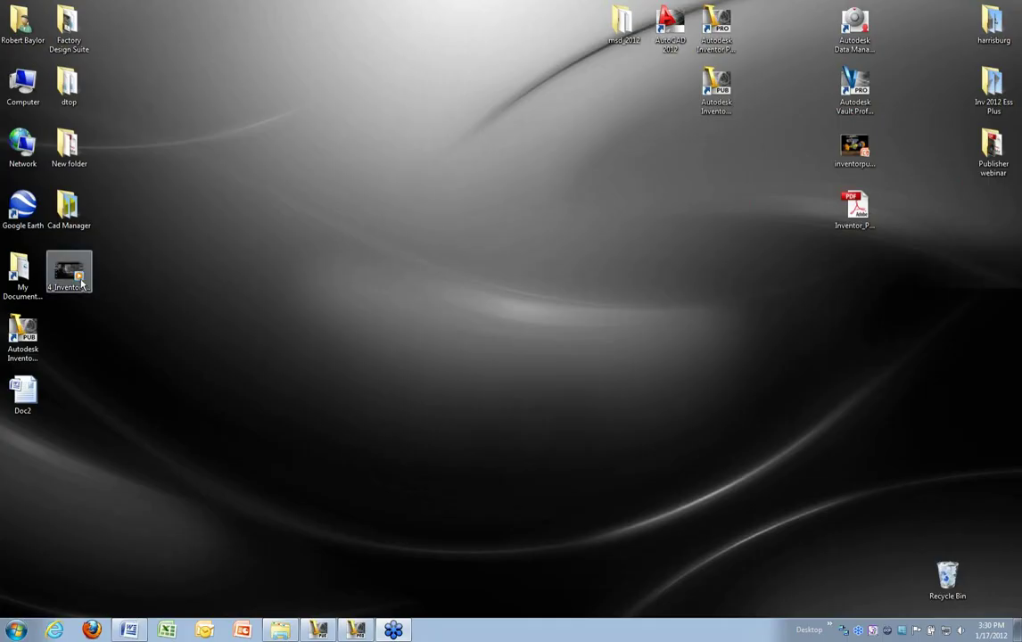
{"action": "double_click", "coordinate": [992, 150]}
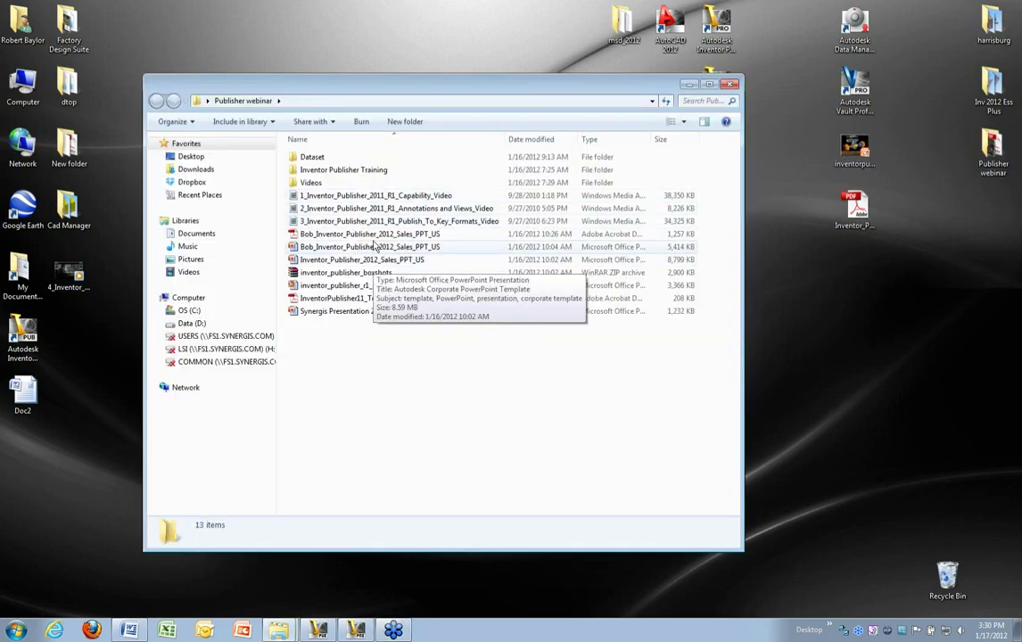
Play 1_Inventor_Publisher_2011_R1_Capability_Video full screen, pause it around 00:49, and close the player.
{"action": "double_click", "coordinate": [374, 197]}
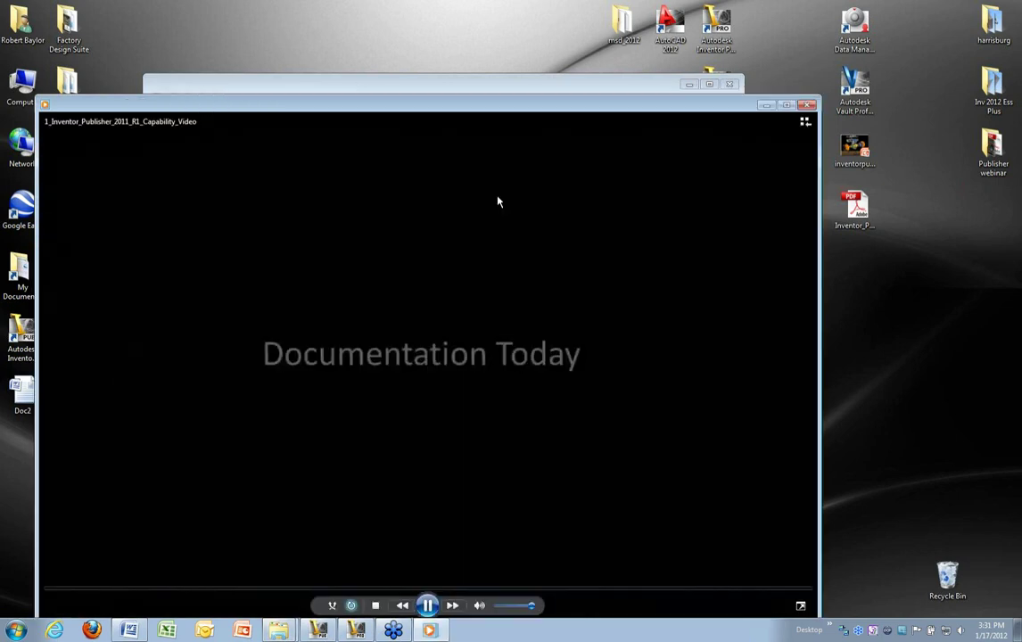
{"action": "left_click", "coordinate": [785, 106]}
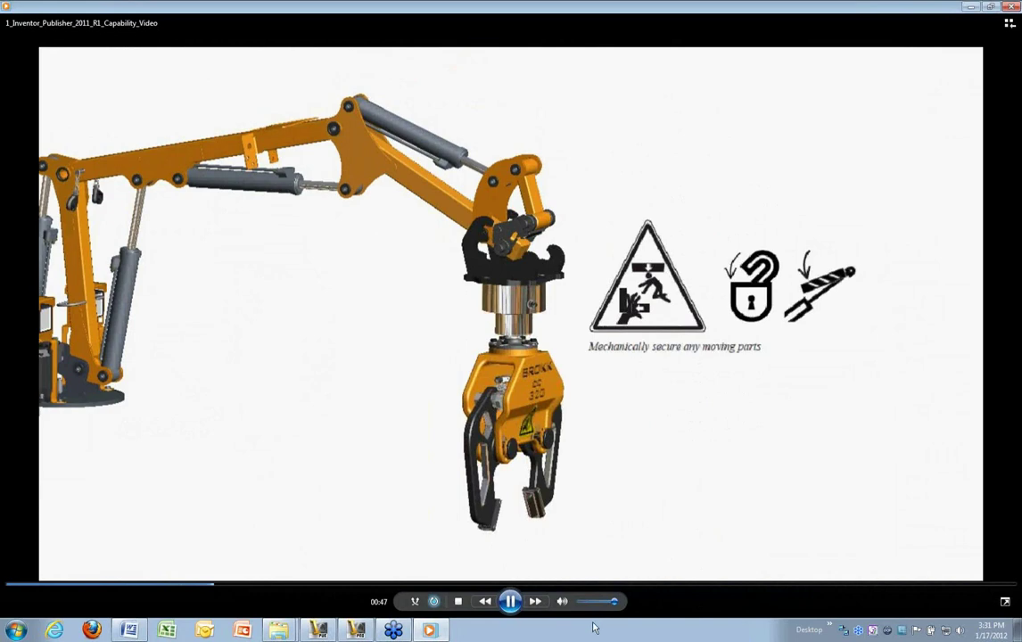
{"action": "left_click", "coordinate": [511, 601]}
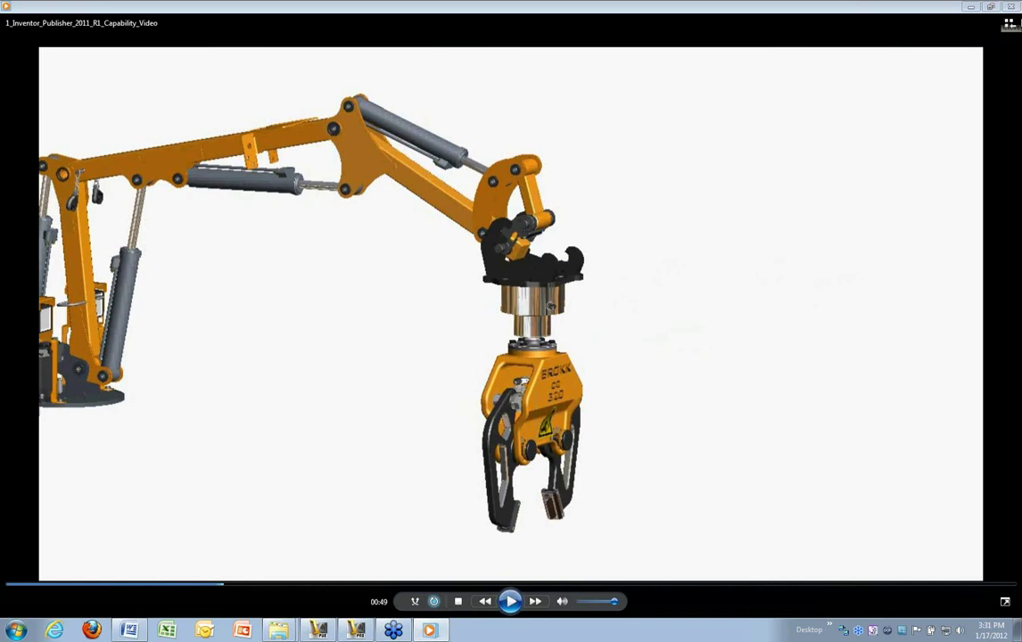
{"action": "left_click", "coordinate": [1013, 8]}
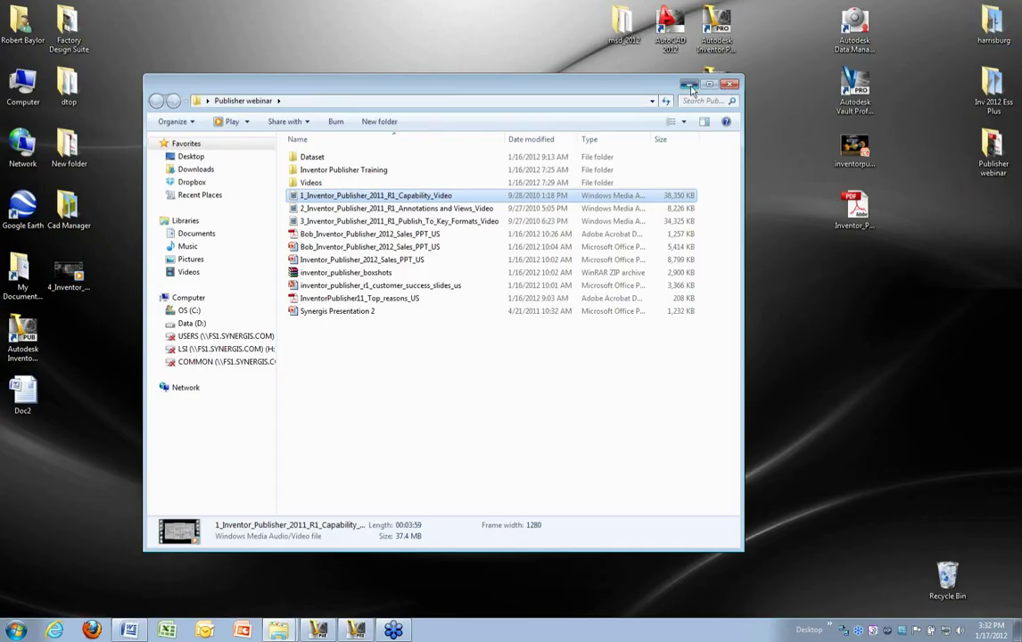
Minimize the Publisher webinar folder window to reveal the bare desktop.
{"action": "left_click", "coordinate": [685, 84]}
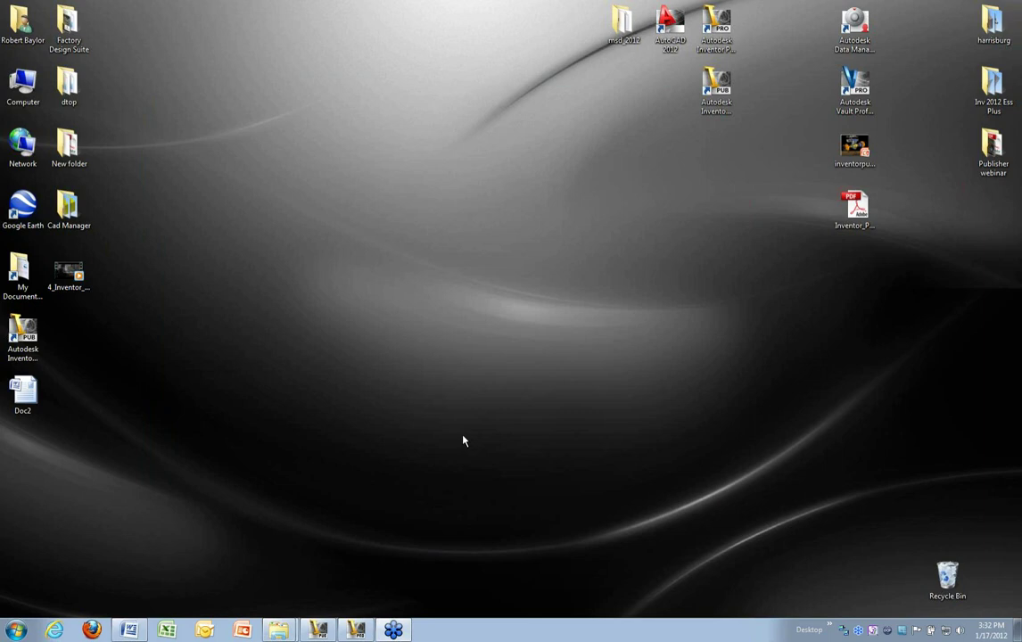